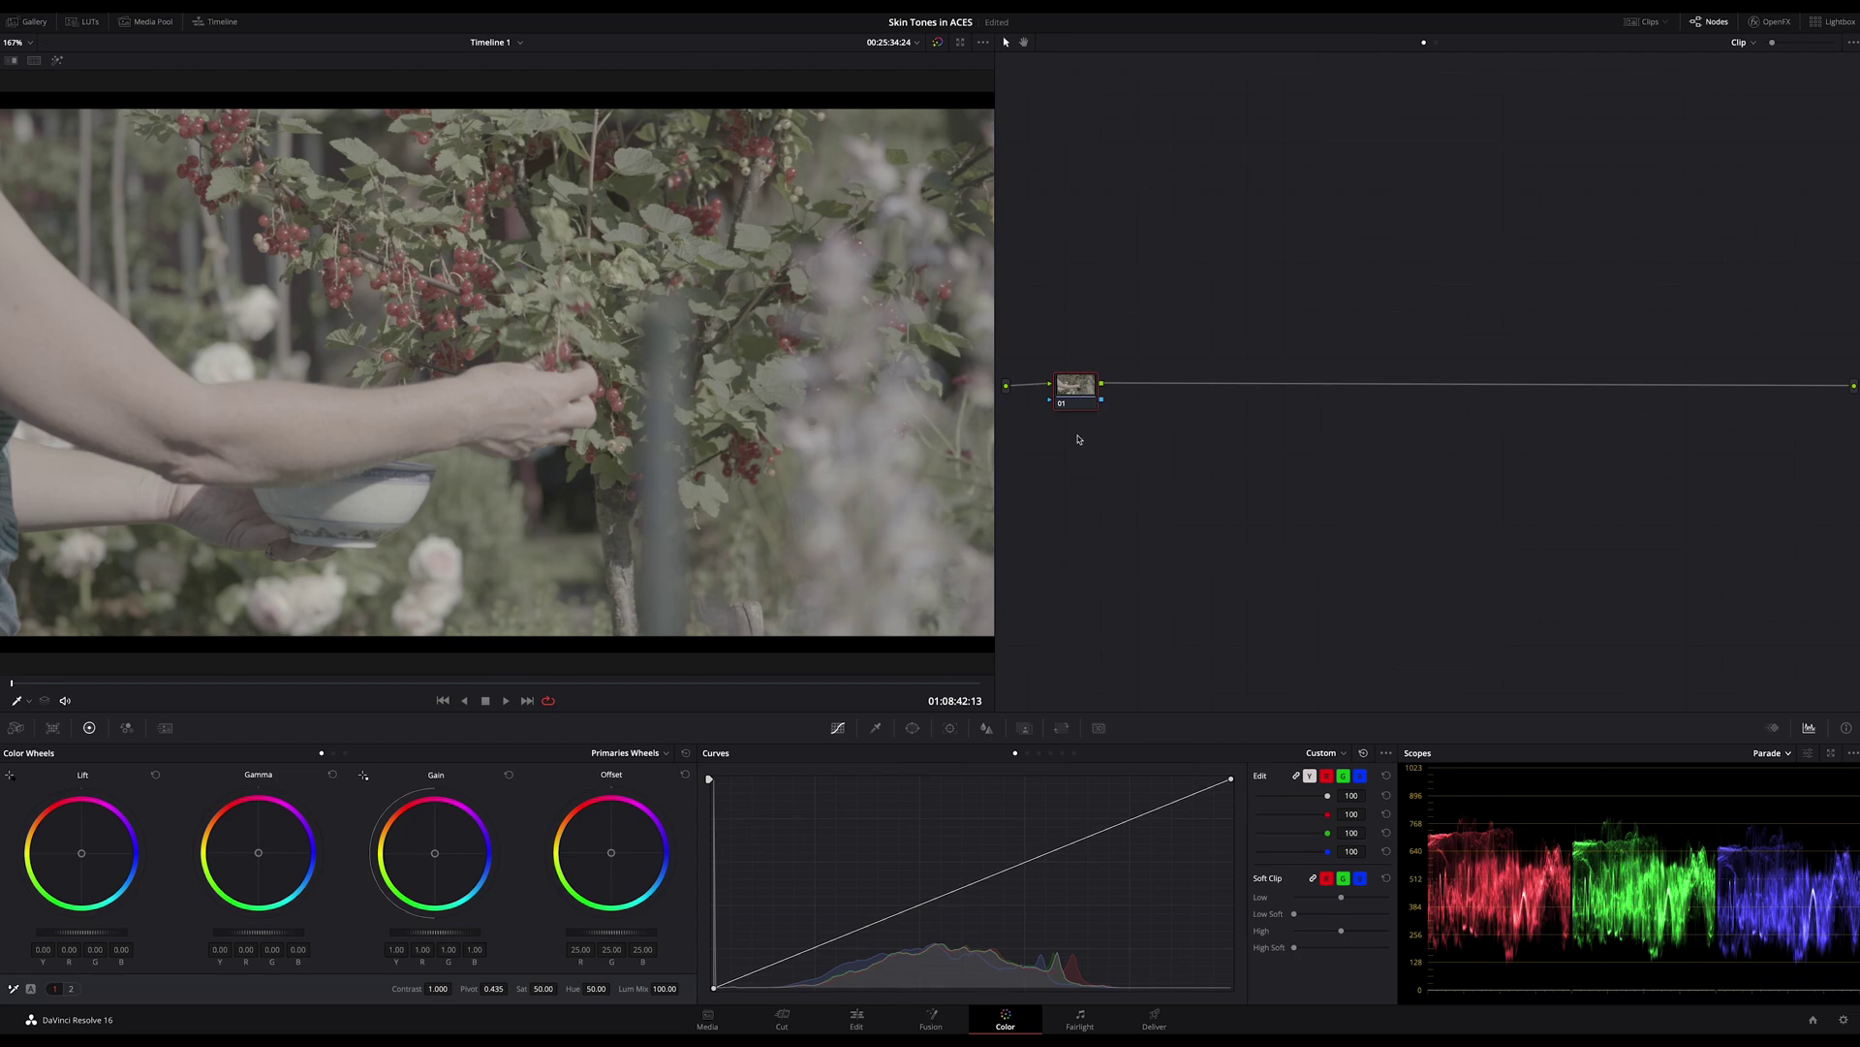
- Nudge node 01 slightly left in the node graph
drag(1077, 389, 1076, 388)
right_click(1163, 423)
click(1314, 568)
drag(1081, 400, 1060, 349)
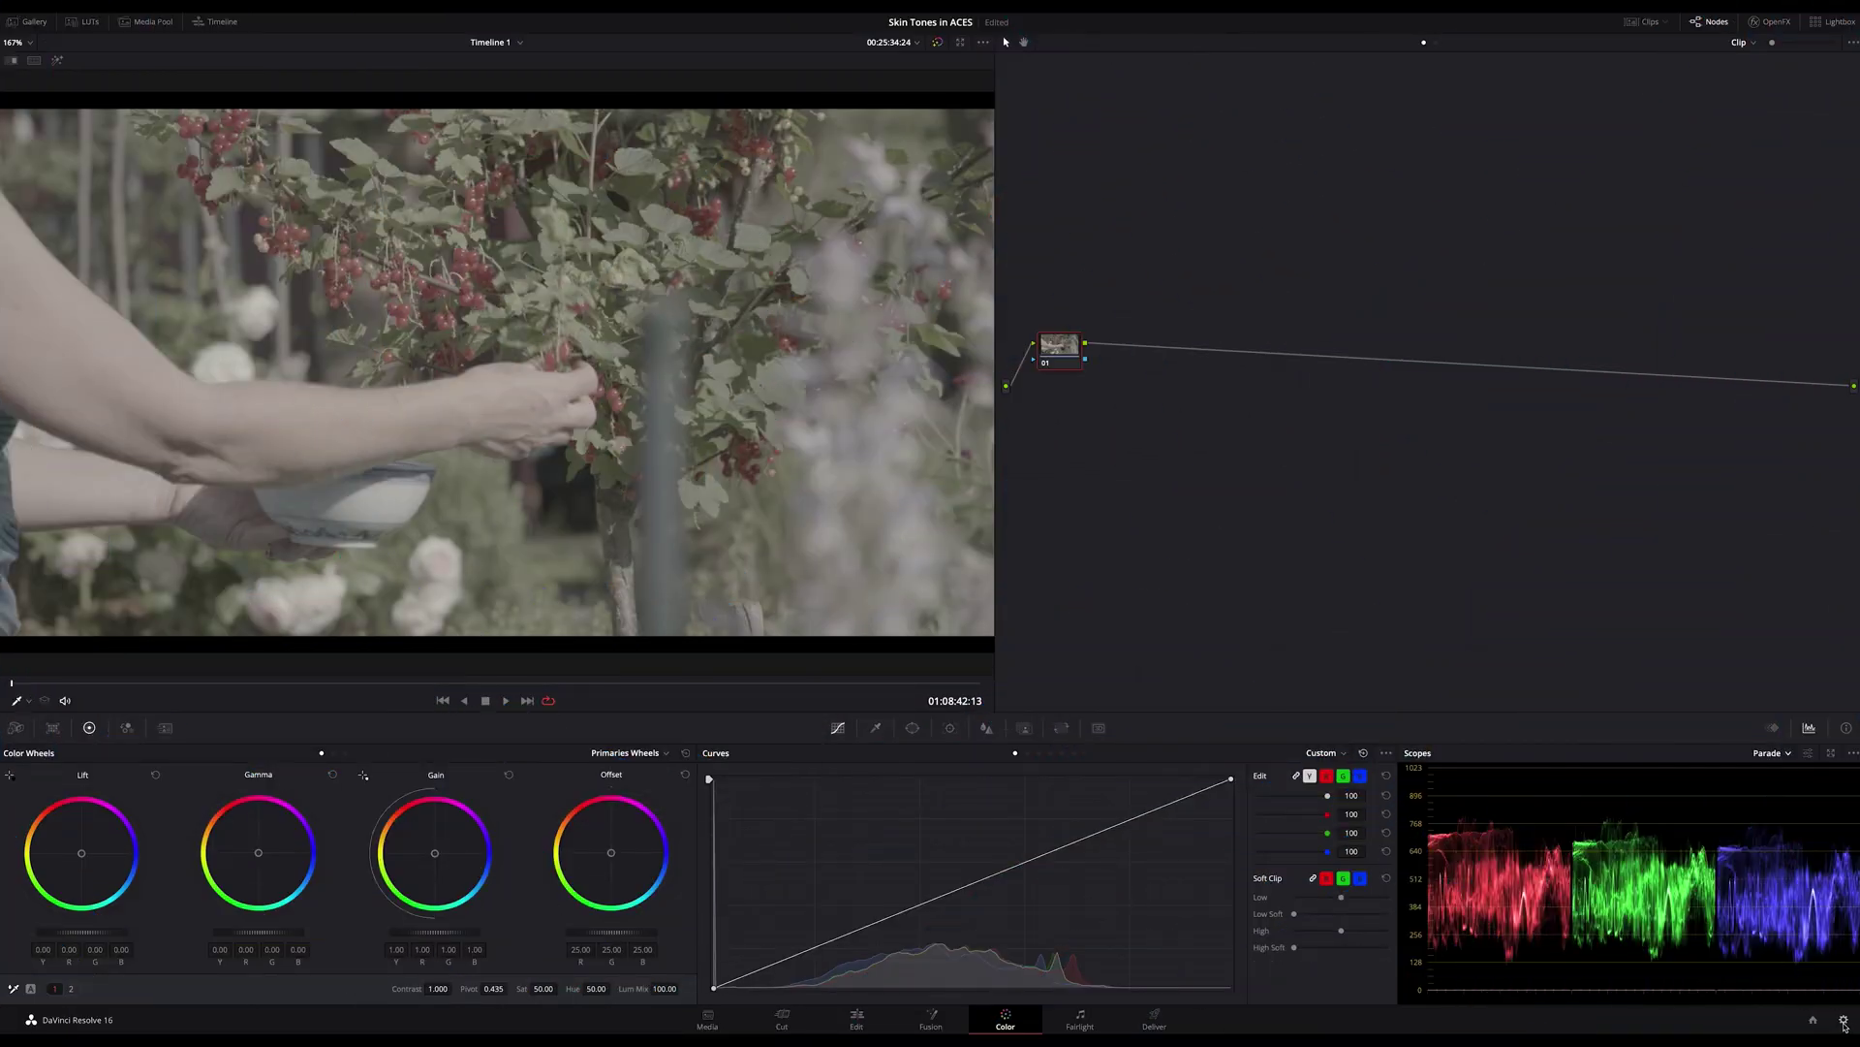
- Set the project's colour science to ACEScc in Color Management and save
click(1844, 1021)
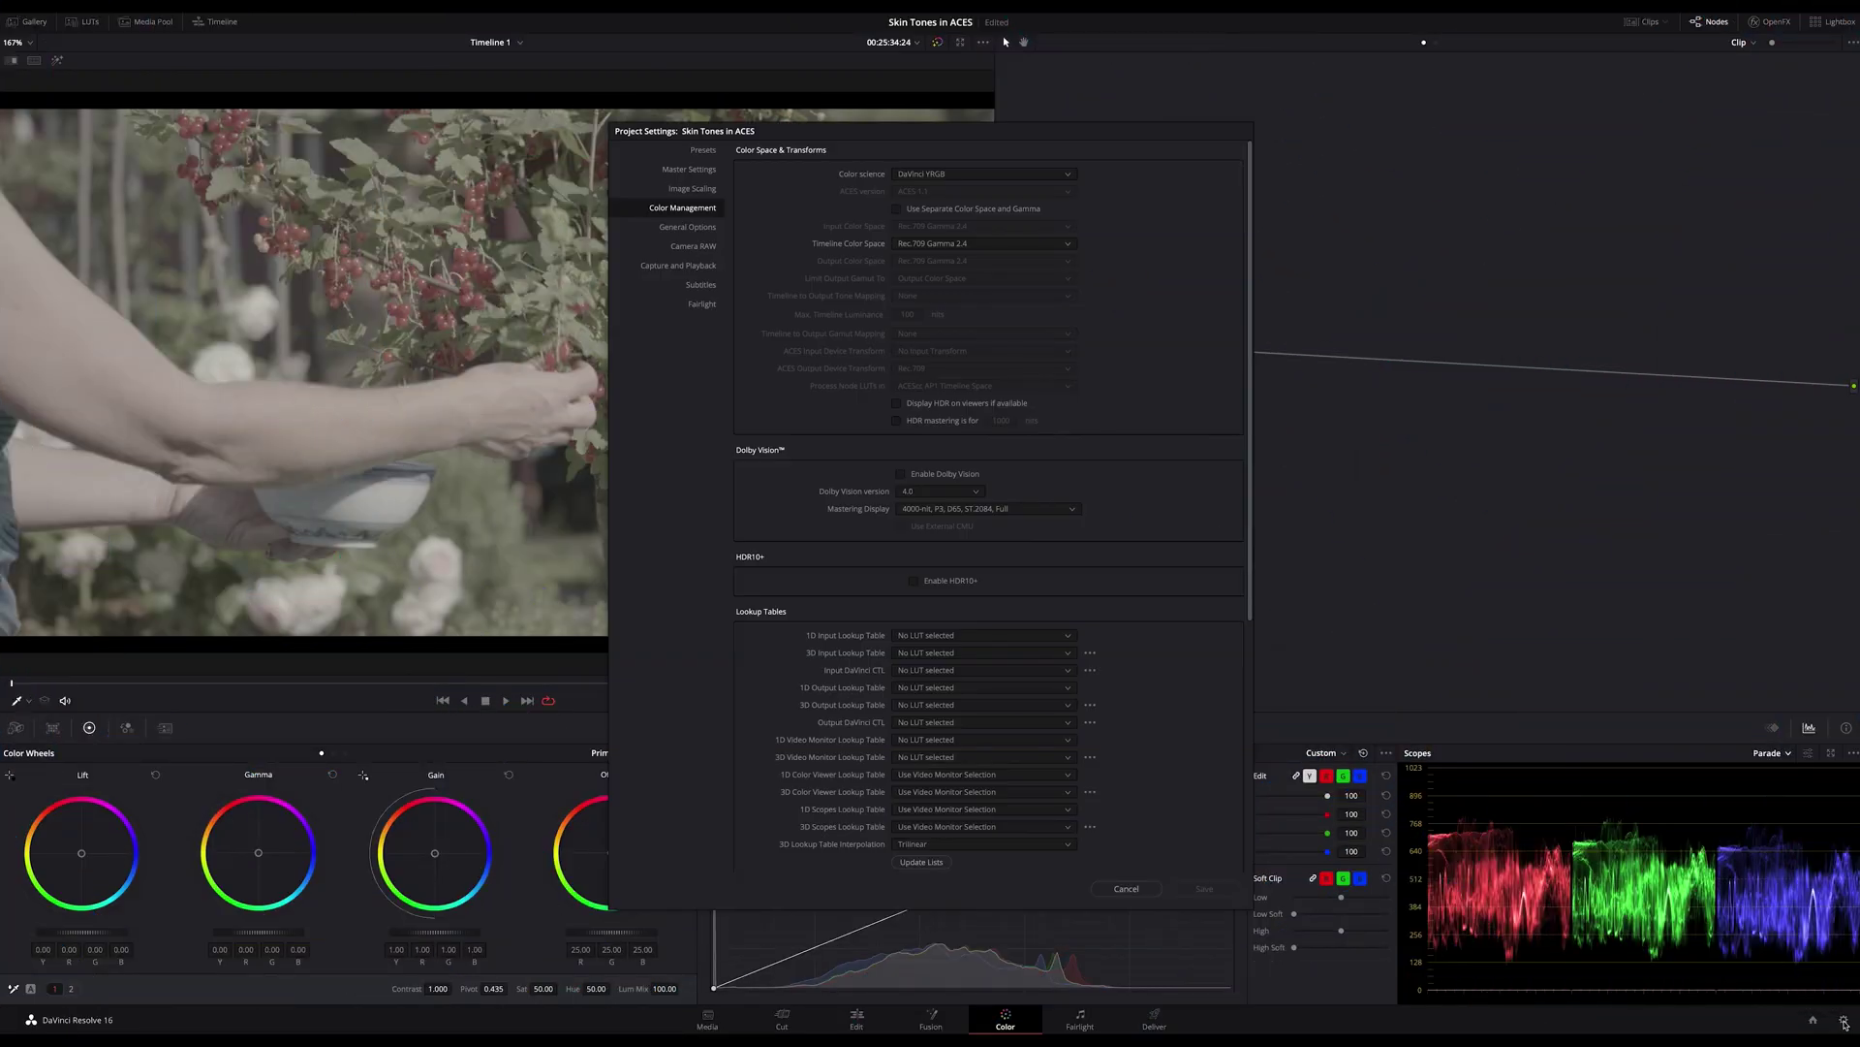
click(1066, 174)
click(959, 209)
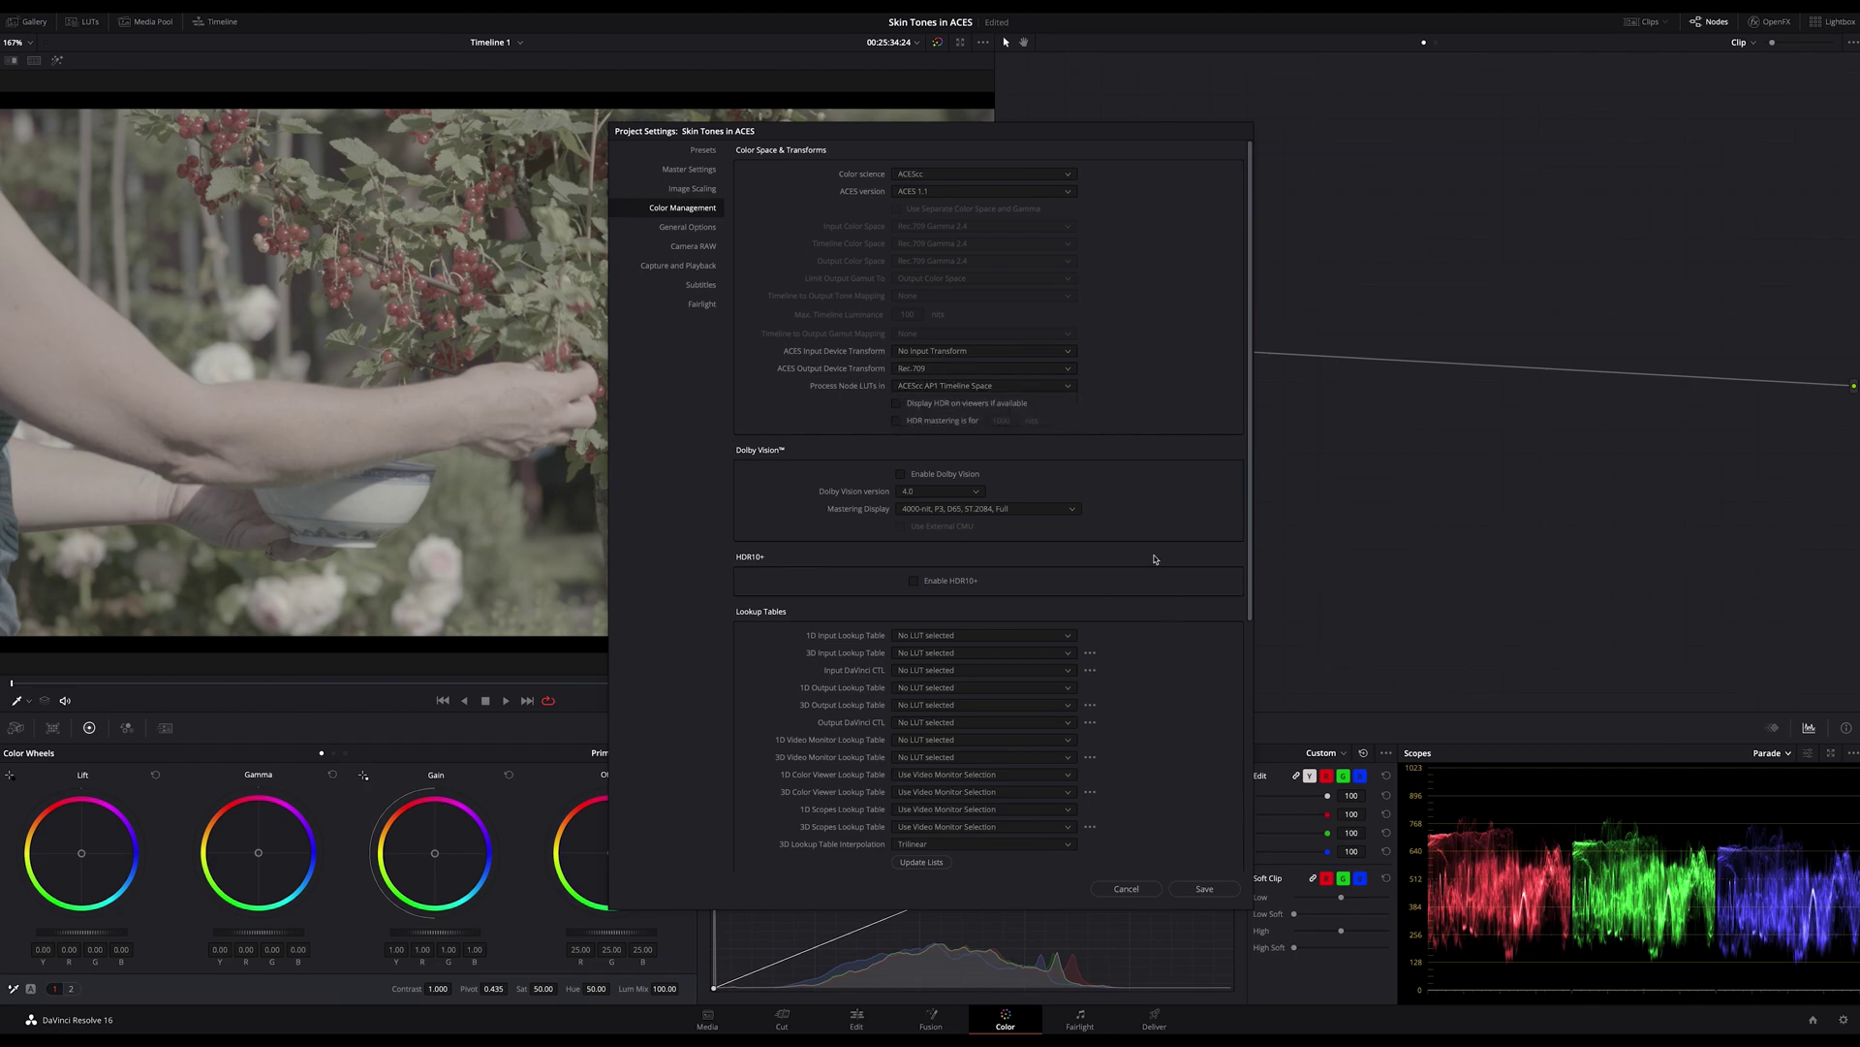
click(1218, 890)
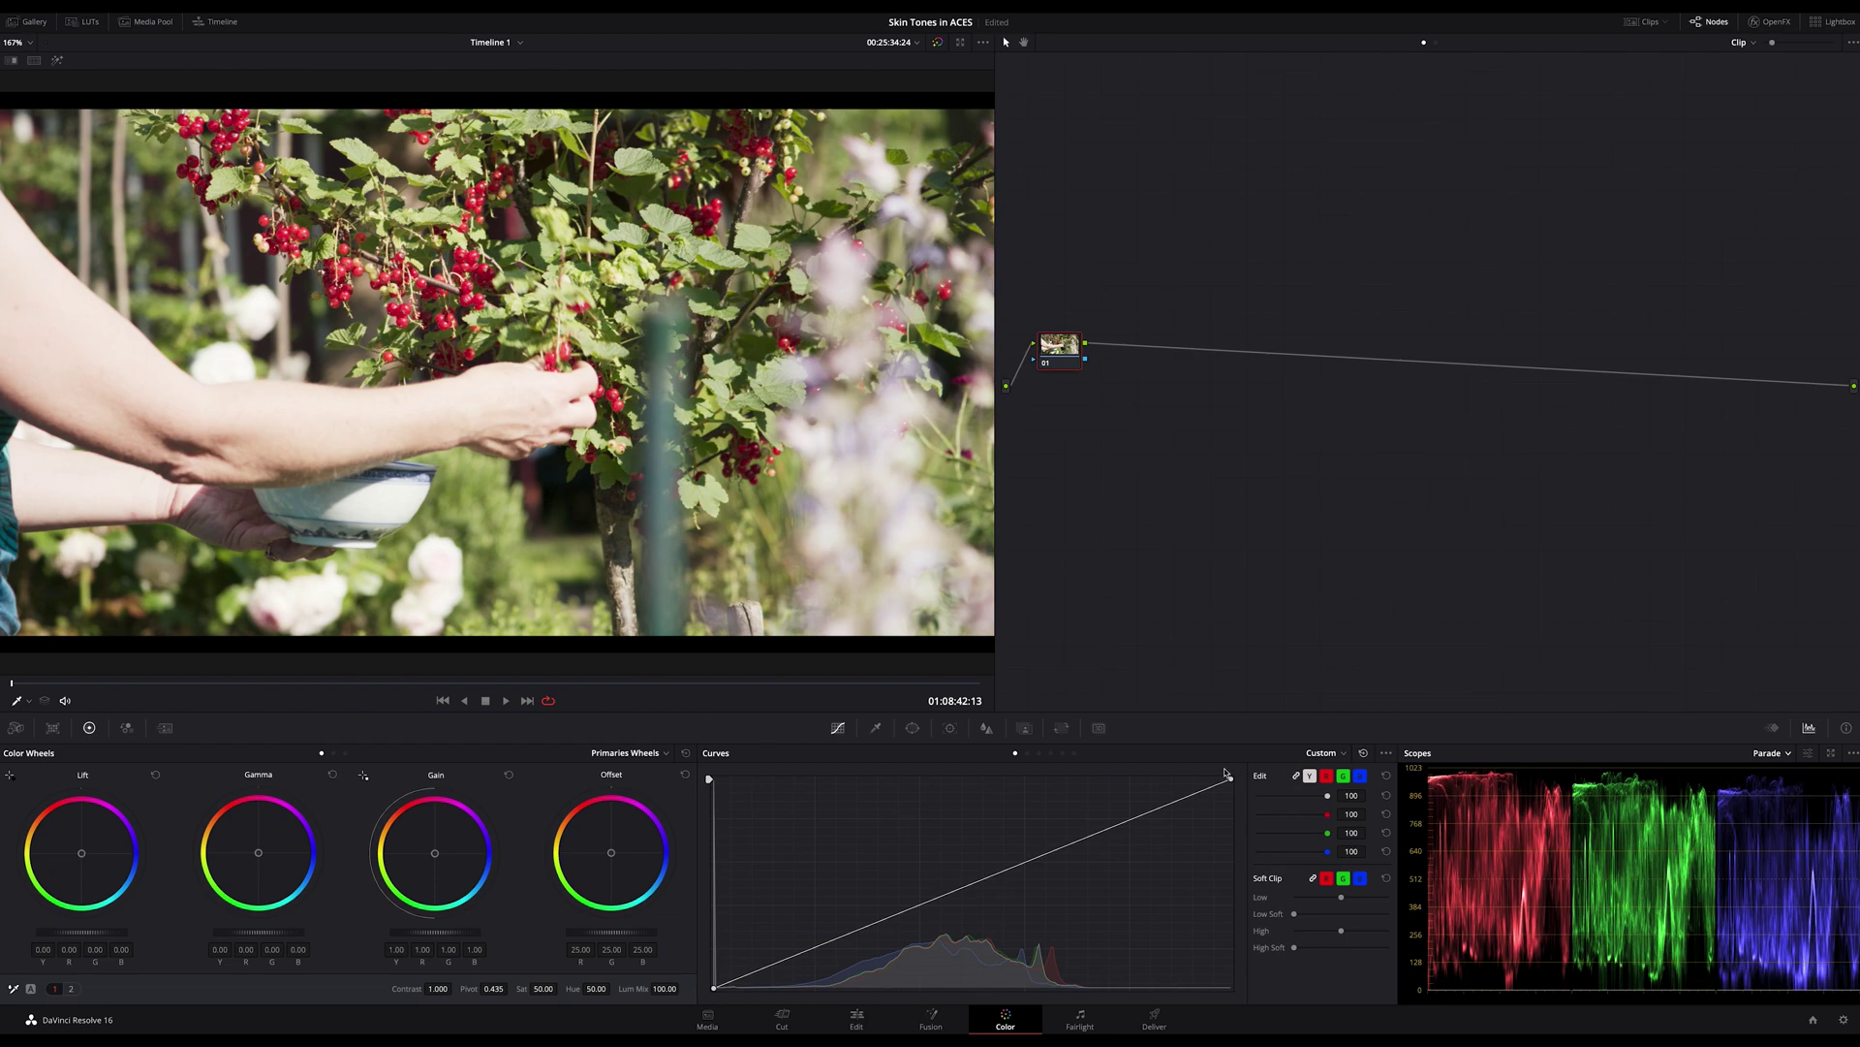
- On node 01, lower gamma to -0.12 and raise lift to 0.02
mouse_move(1231, 781)
mouse_down()
mouse_move(1231, 823)
mouse_move(1236, 747)
mouse_up()
drag(258, 931, 228, 931)
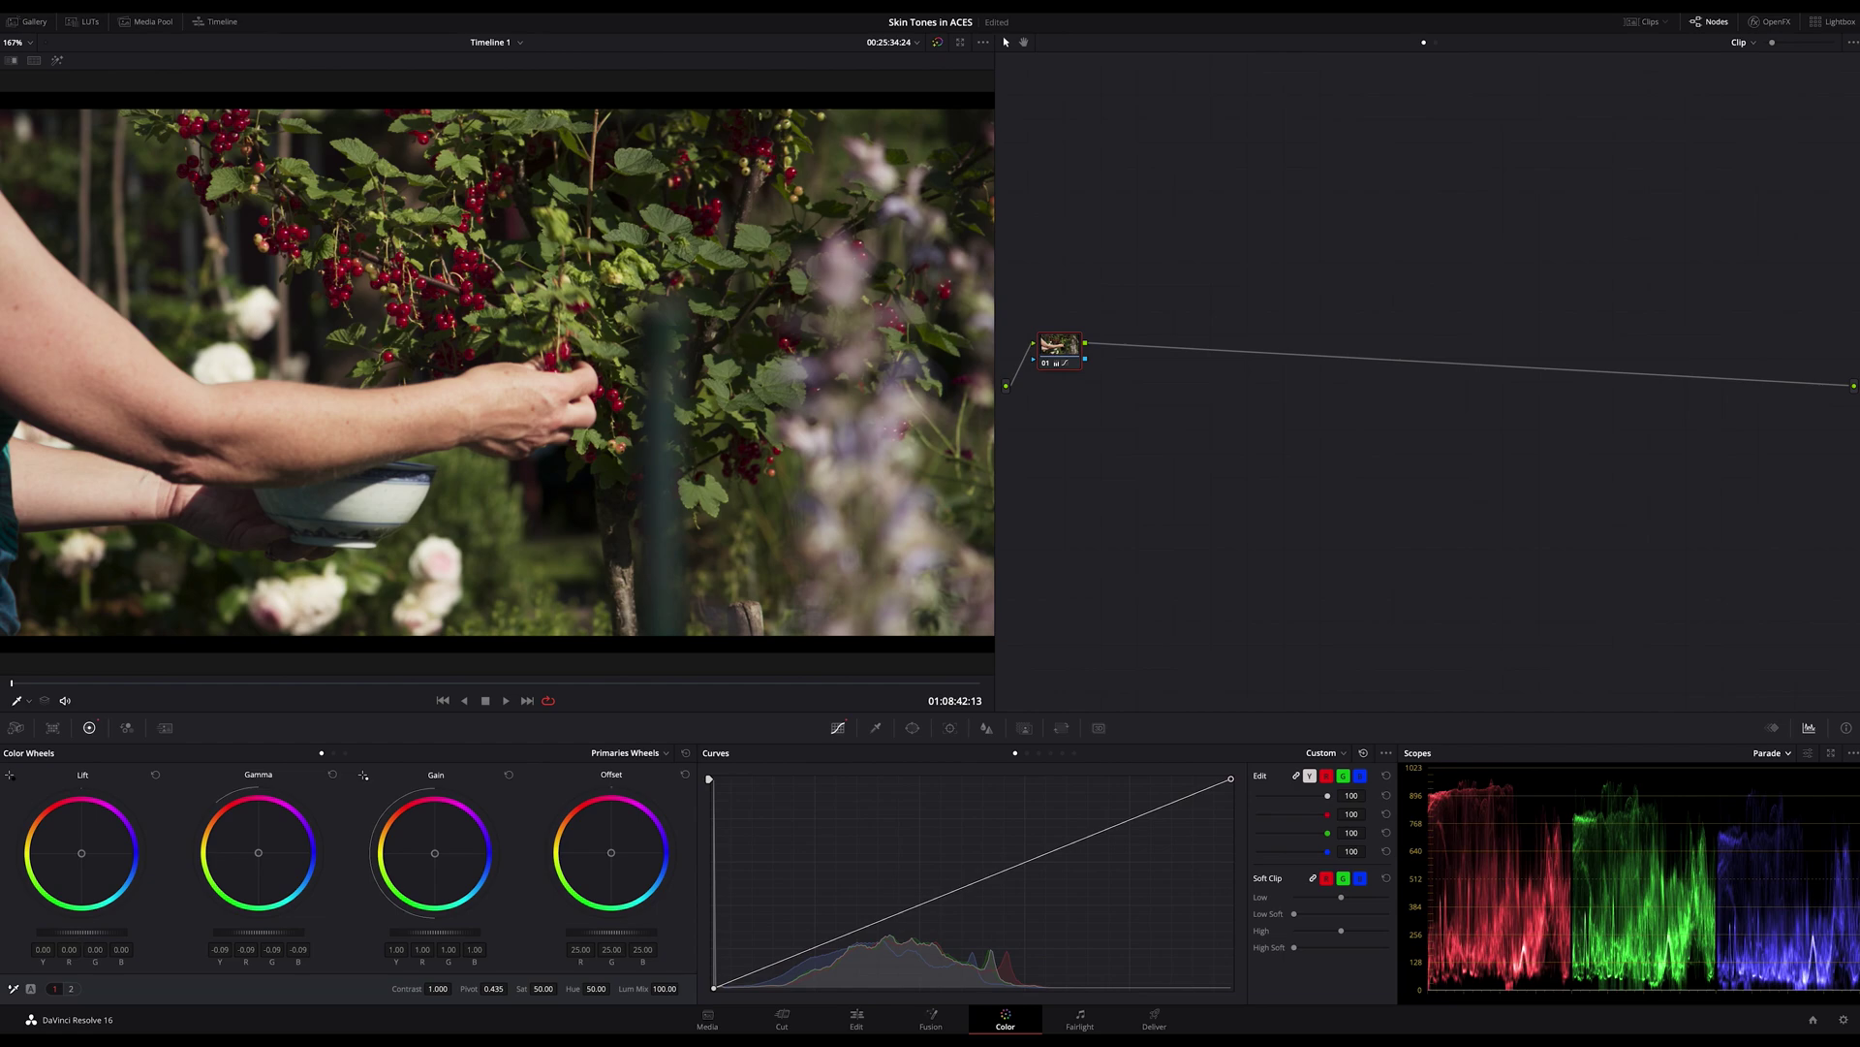
drag(81, 931, 86, 932)
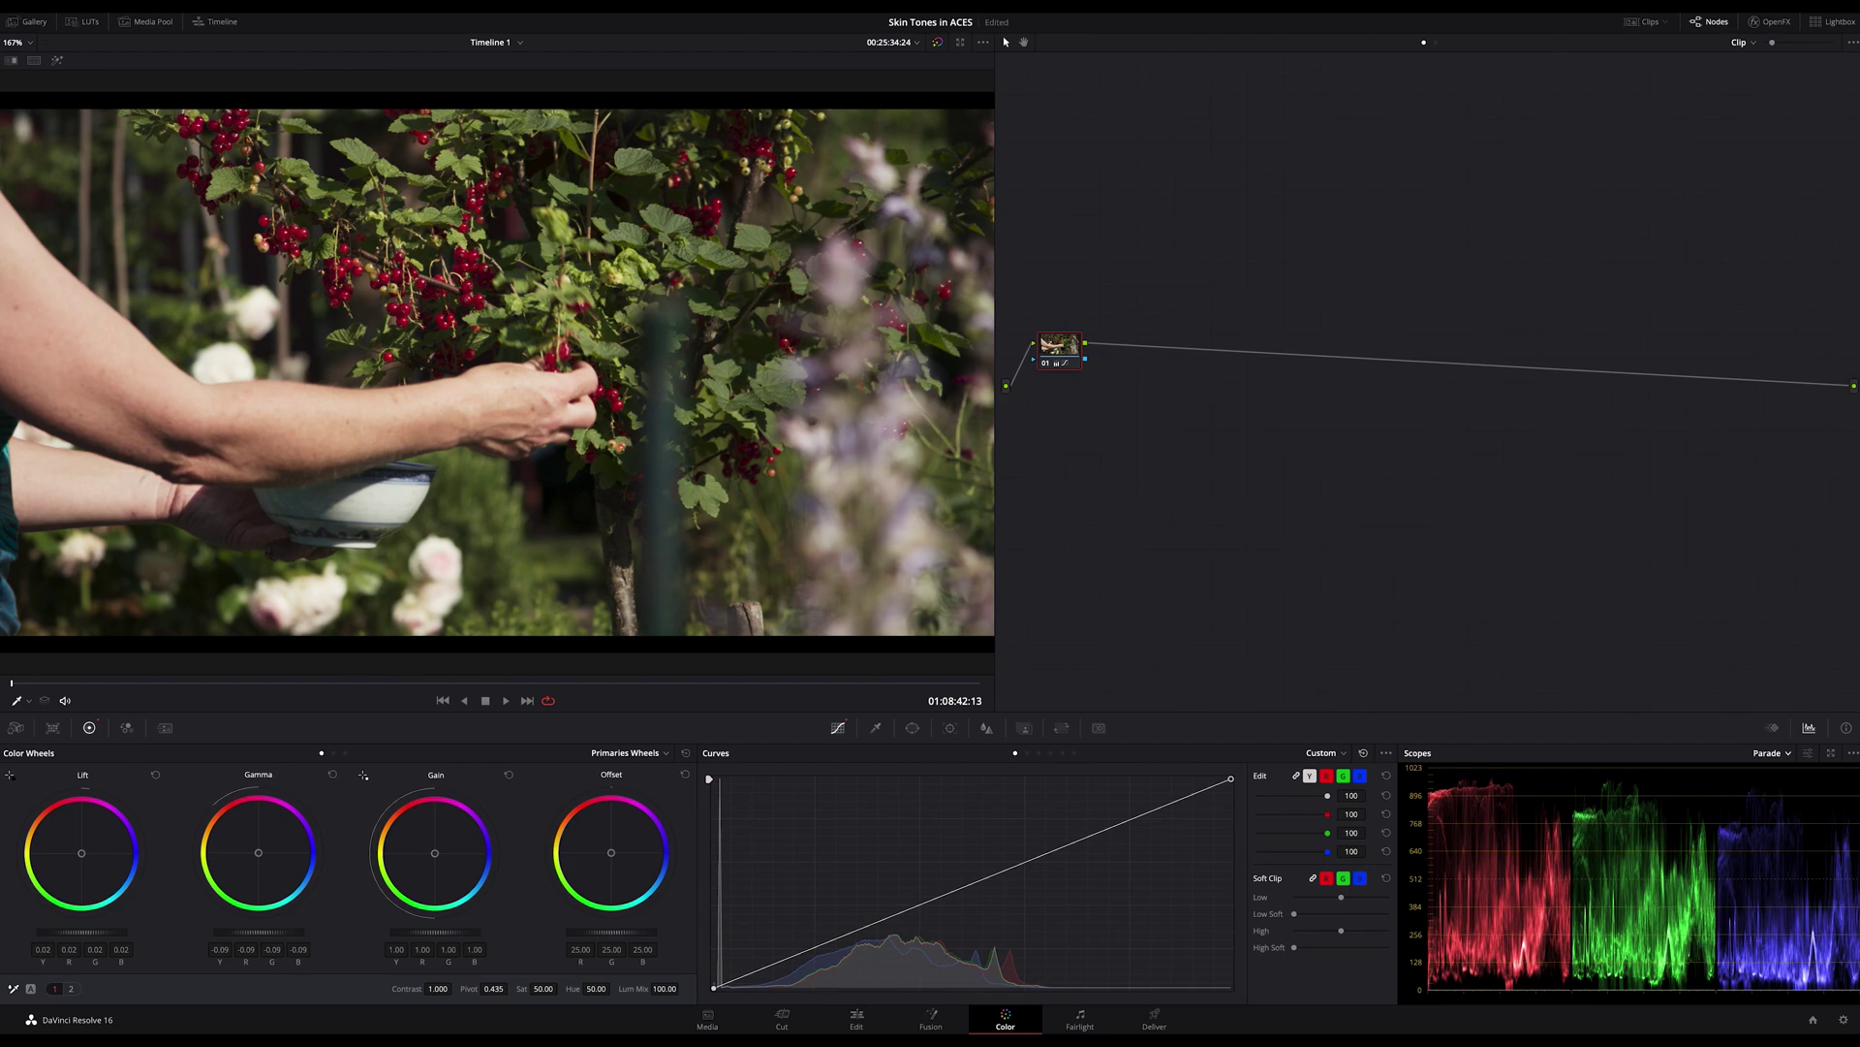
drag(258, 932, 249, 933)
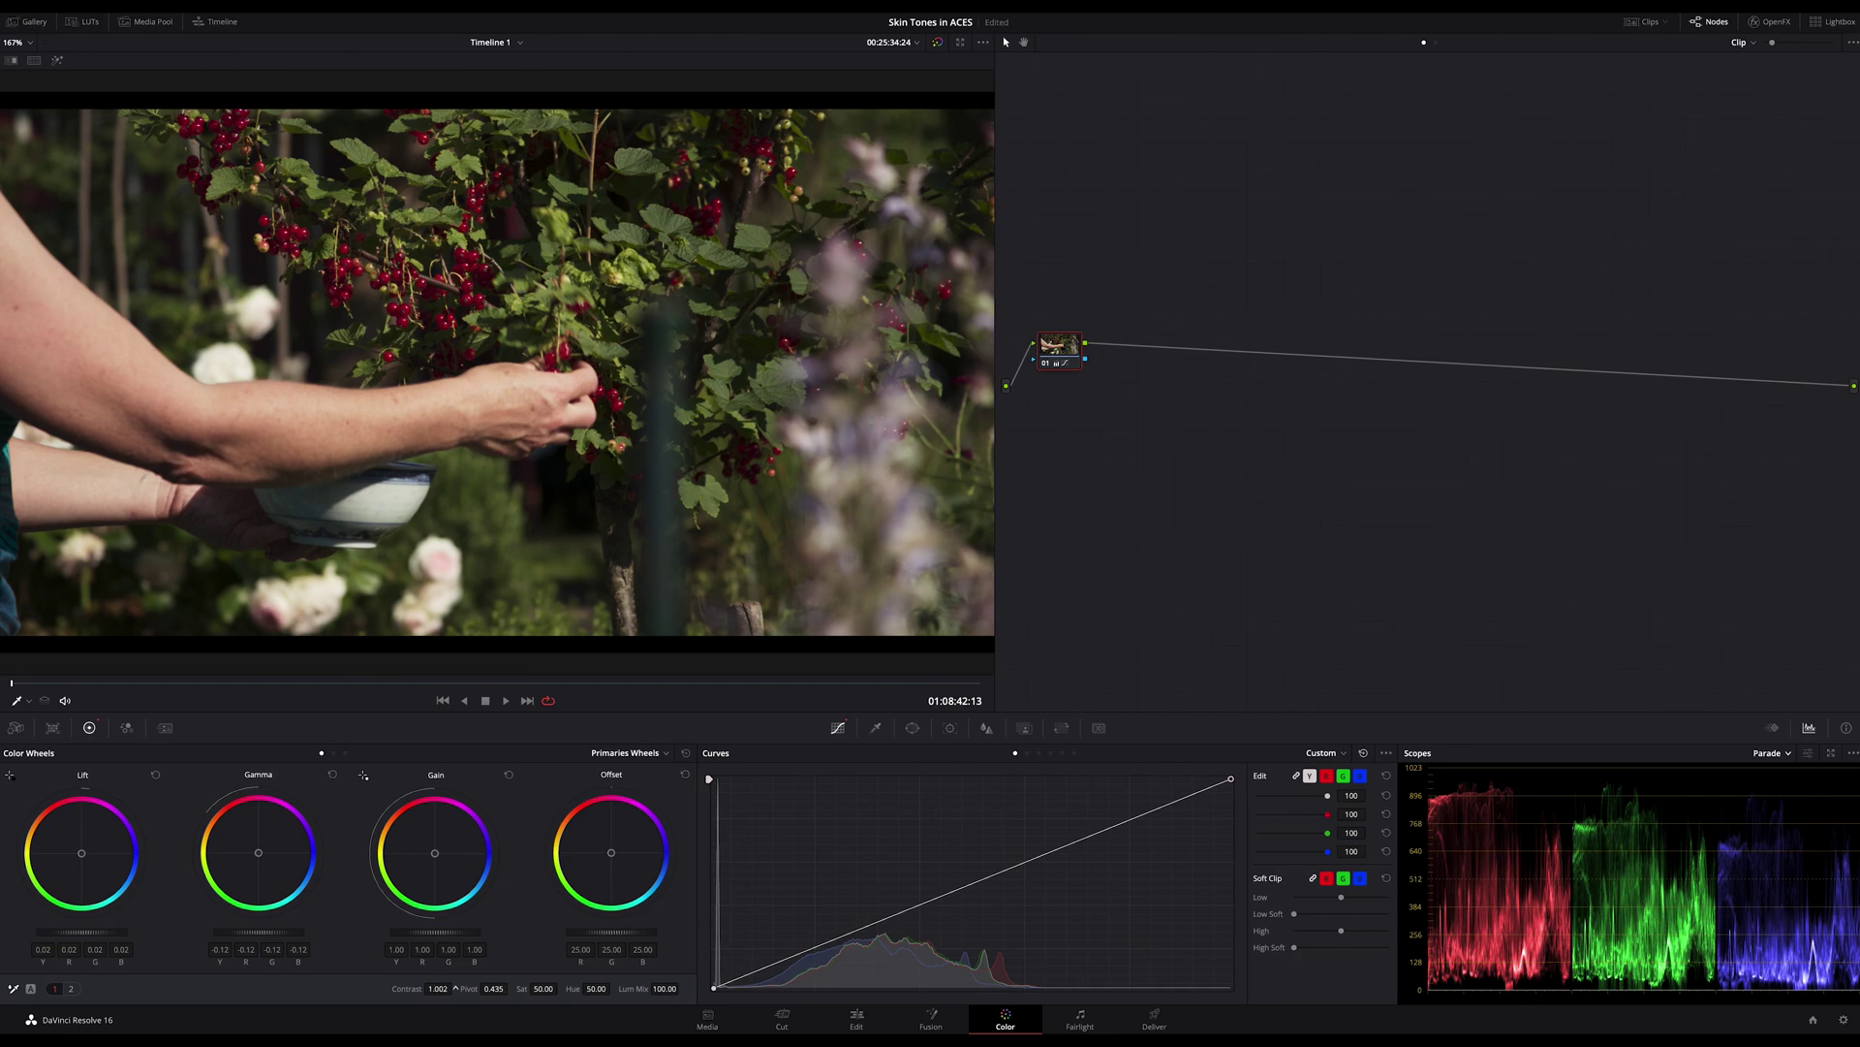
- Set node 01's contrast to 1.098 with the pivot at 0.567
mouse_move(455, 989)
mouse_down()
mouse_move(492, 988)
mouse_move(456, 989)
mouse_up()
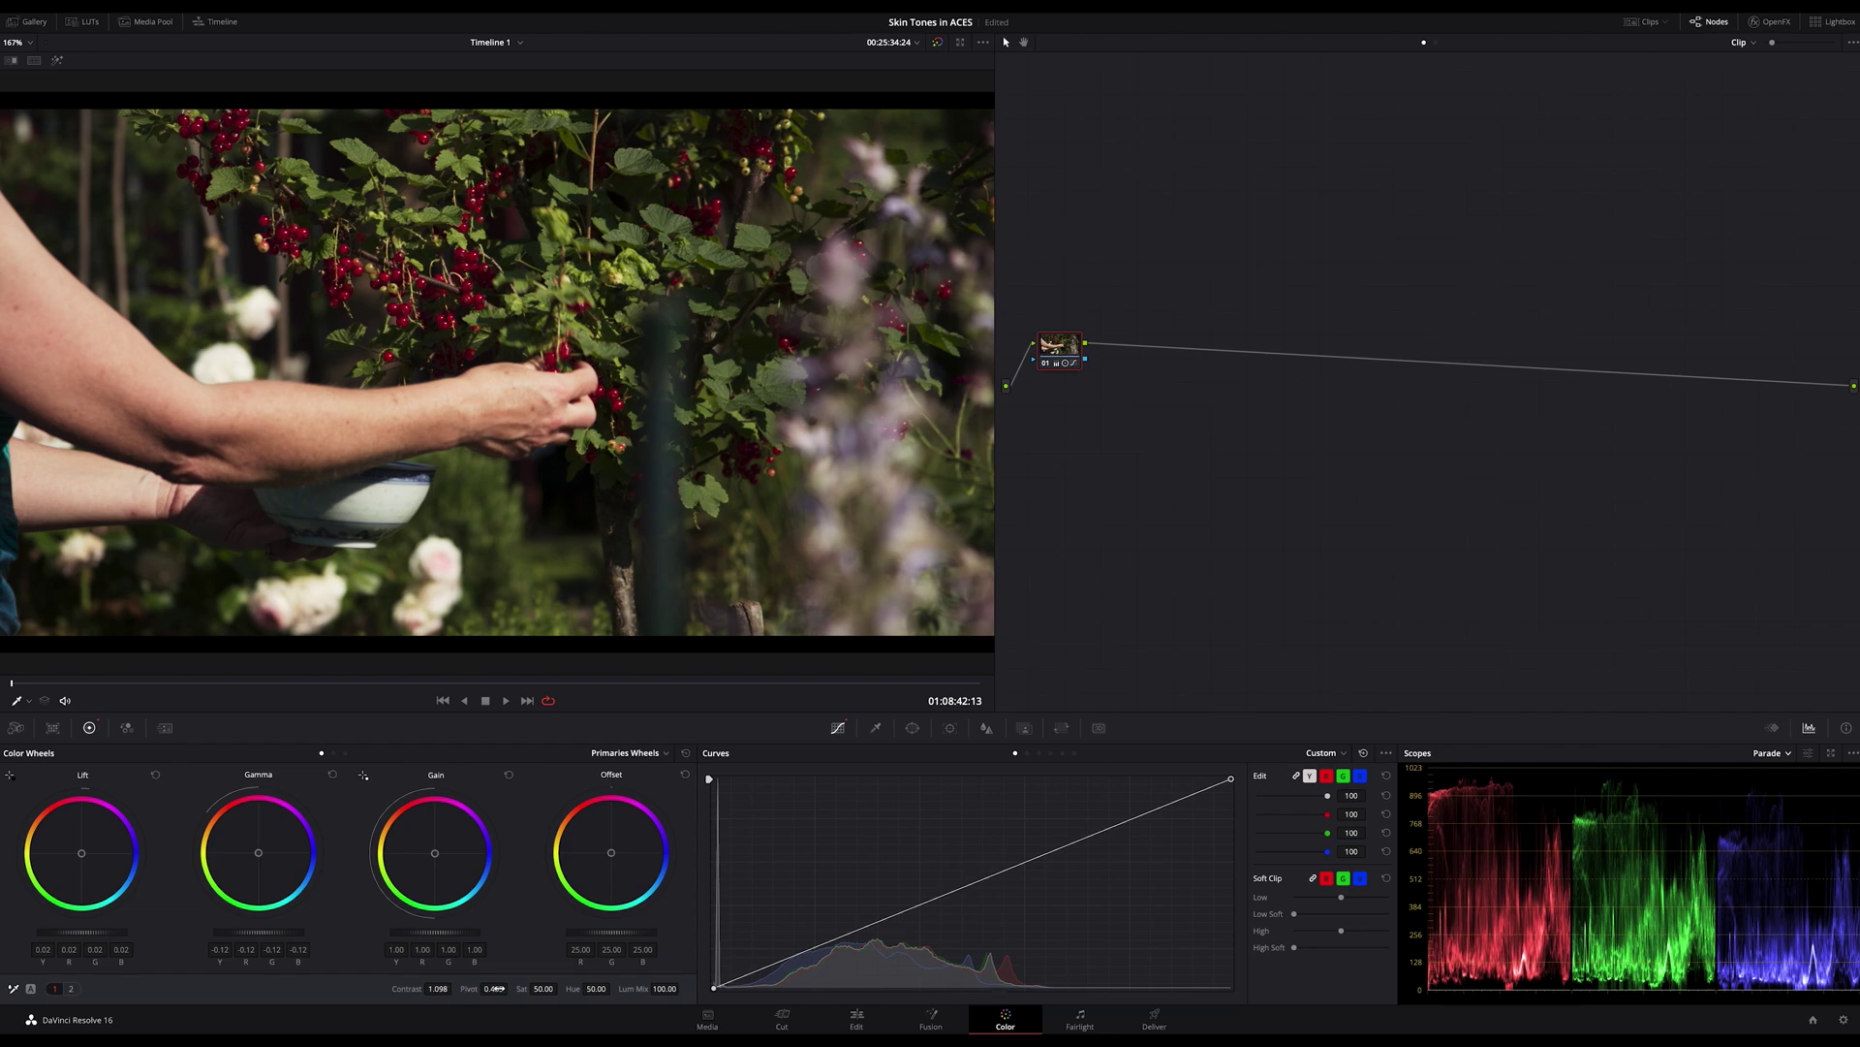
drag(511, 989, 512, 989)
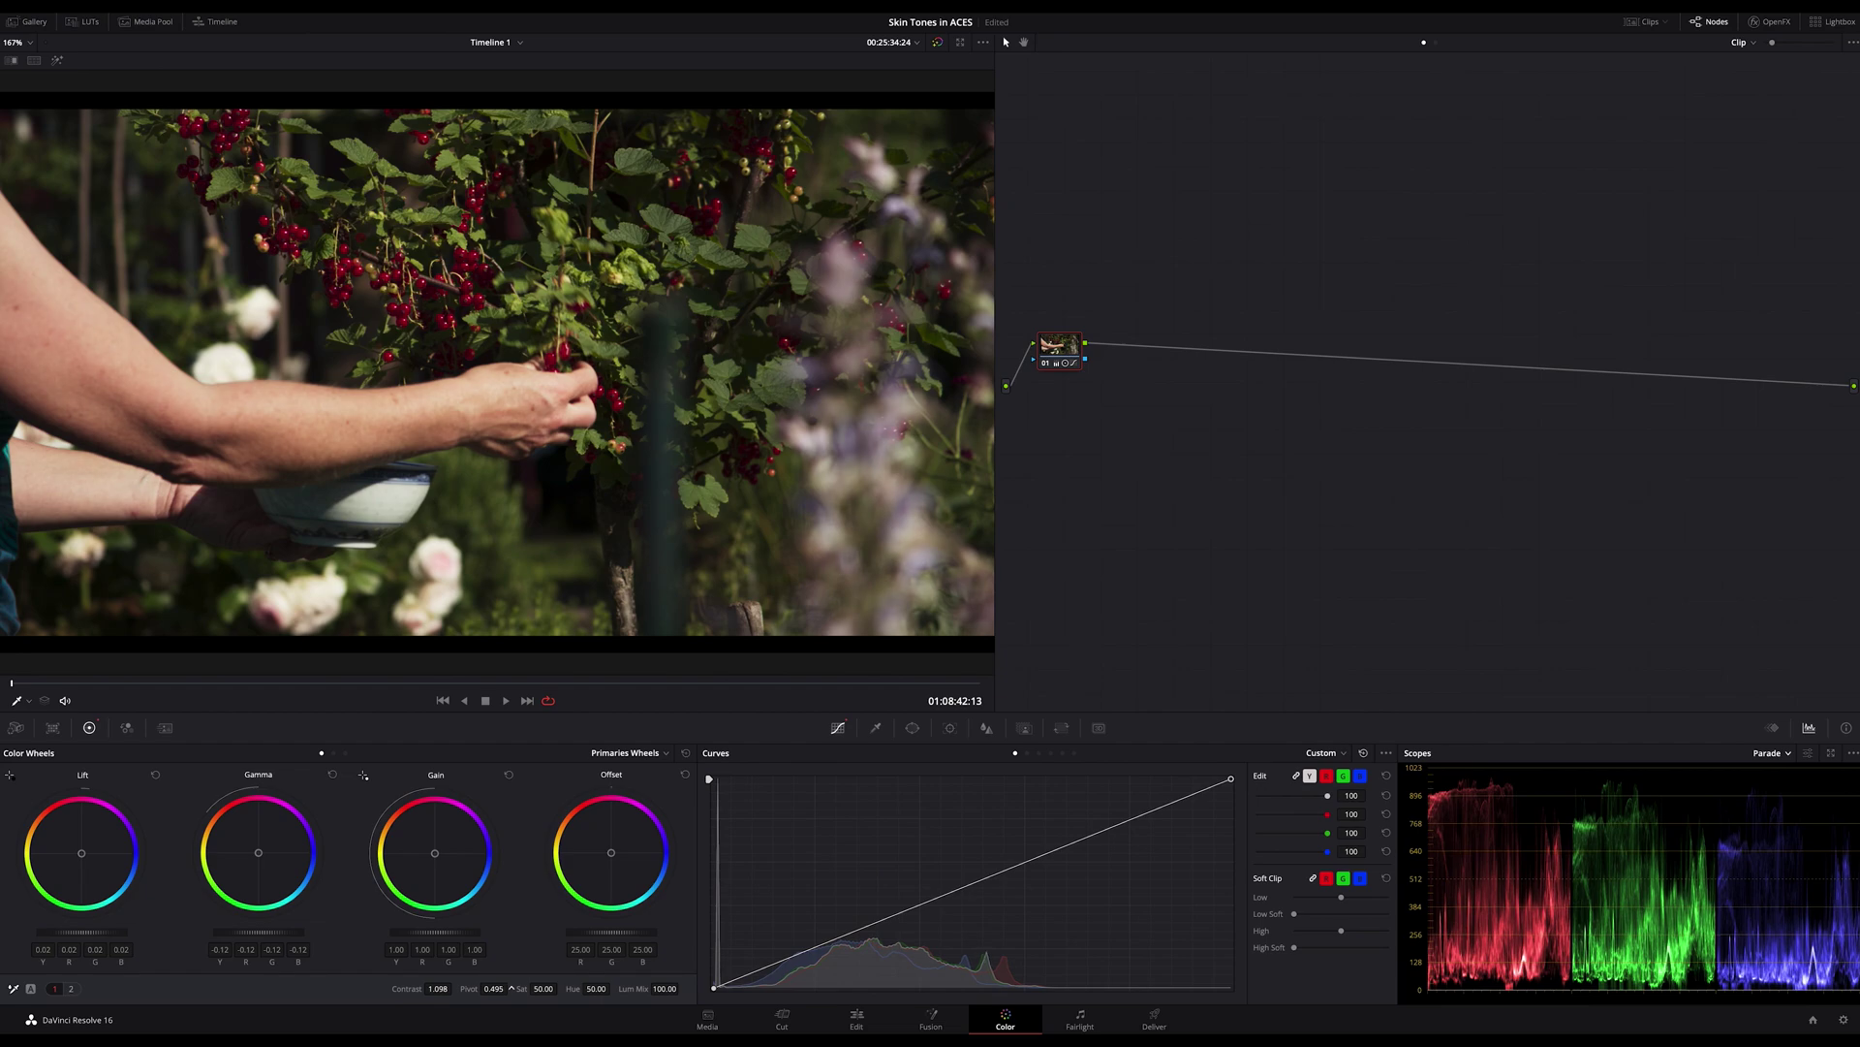
drag(511, 989, 511, 988)
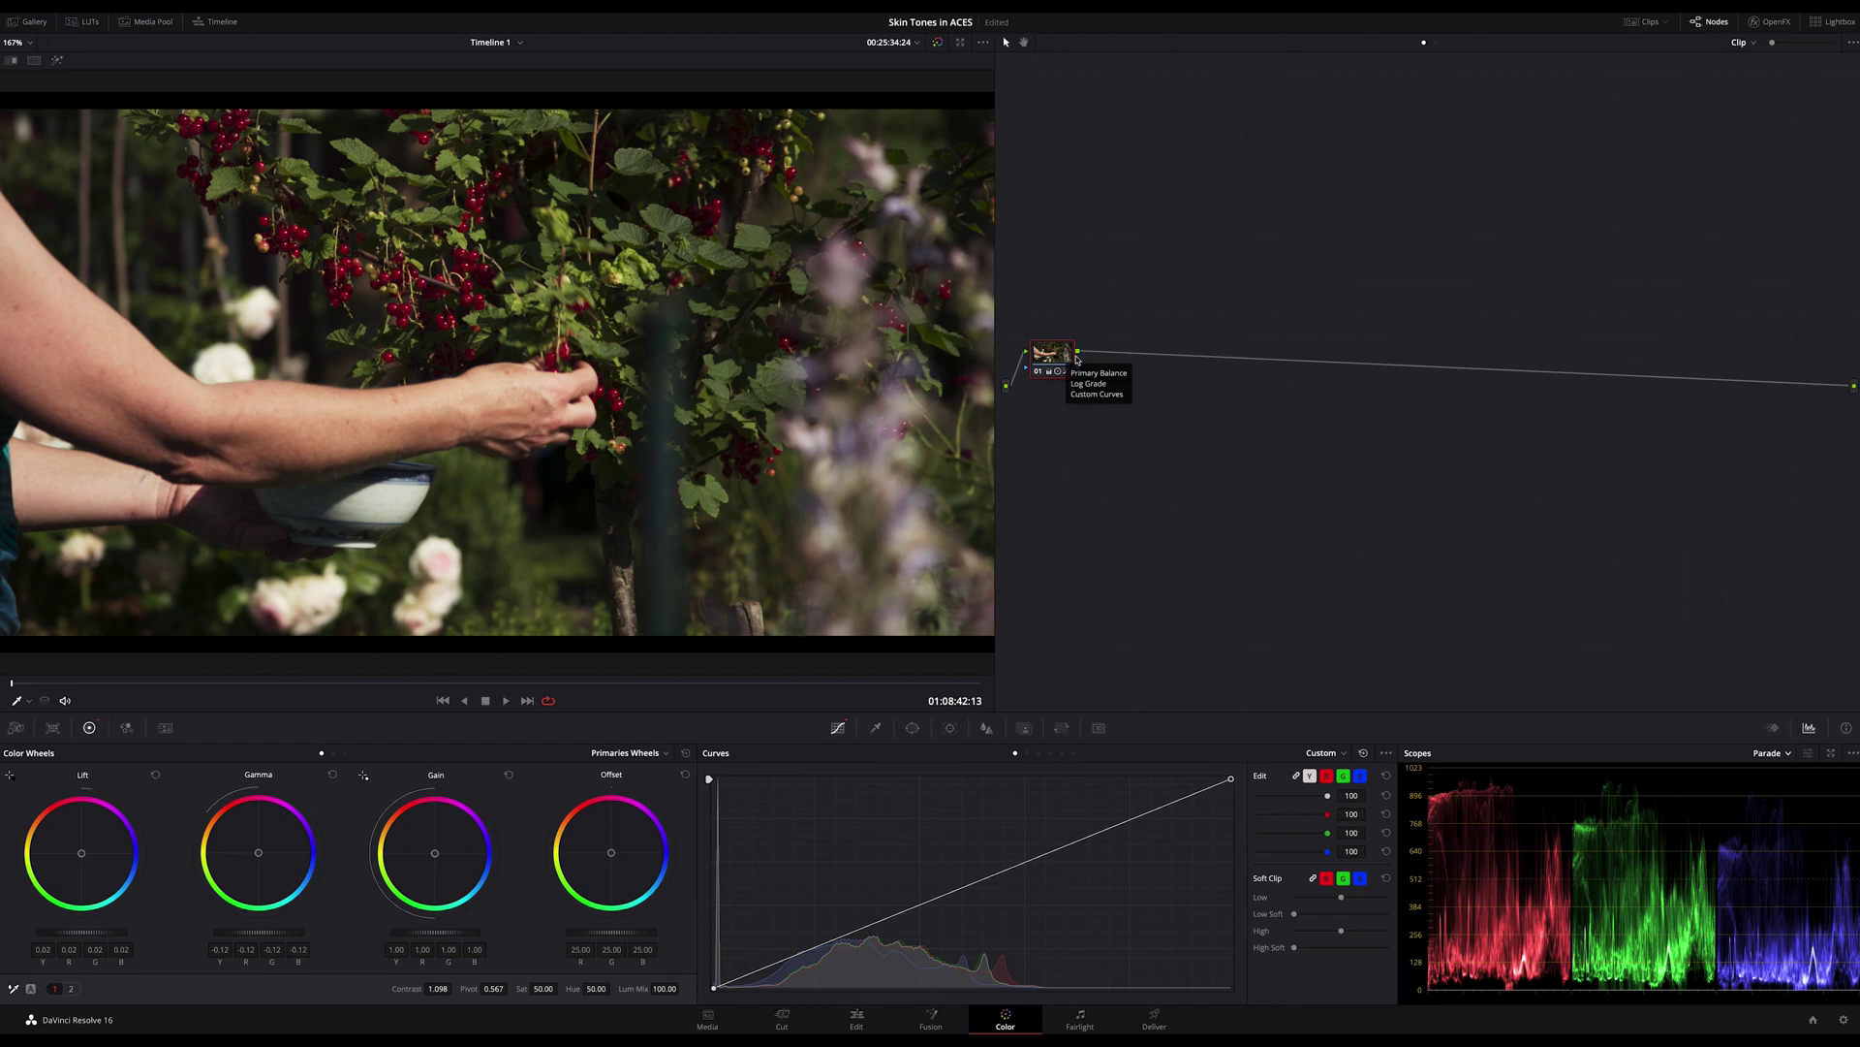
- Add serial node 02, parallel node 04, and serial node 05 after the mixer
key(alt+s)
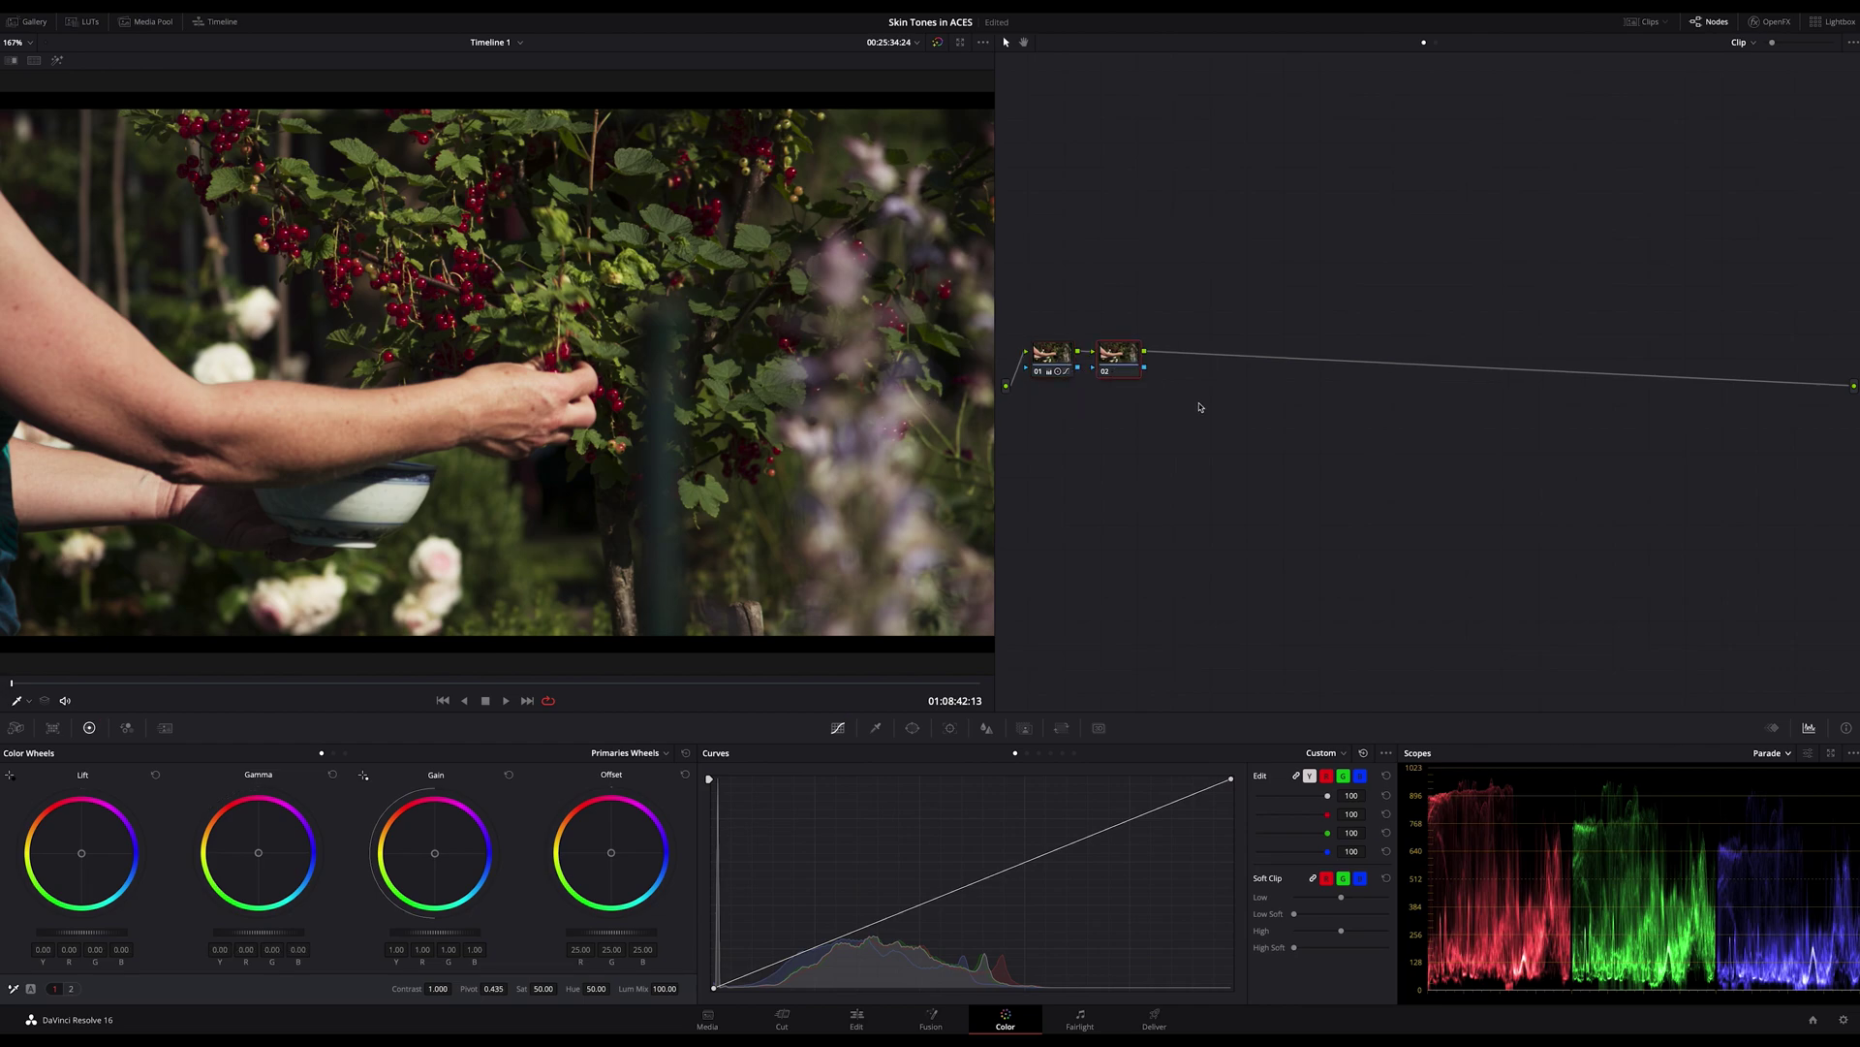
key(alt+p)
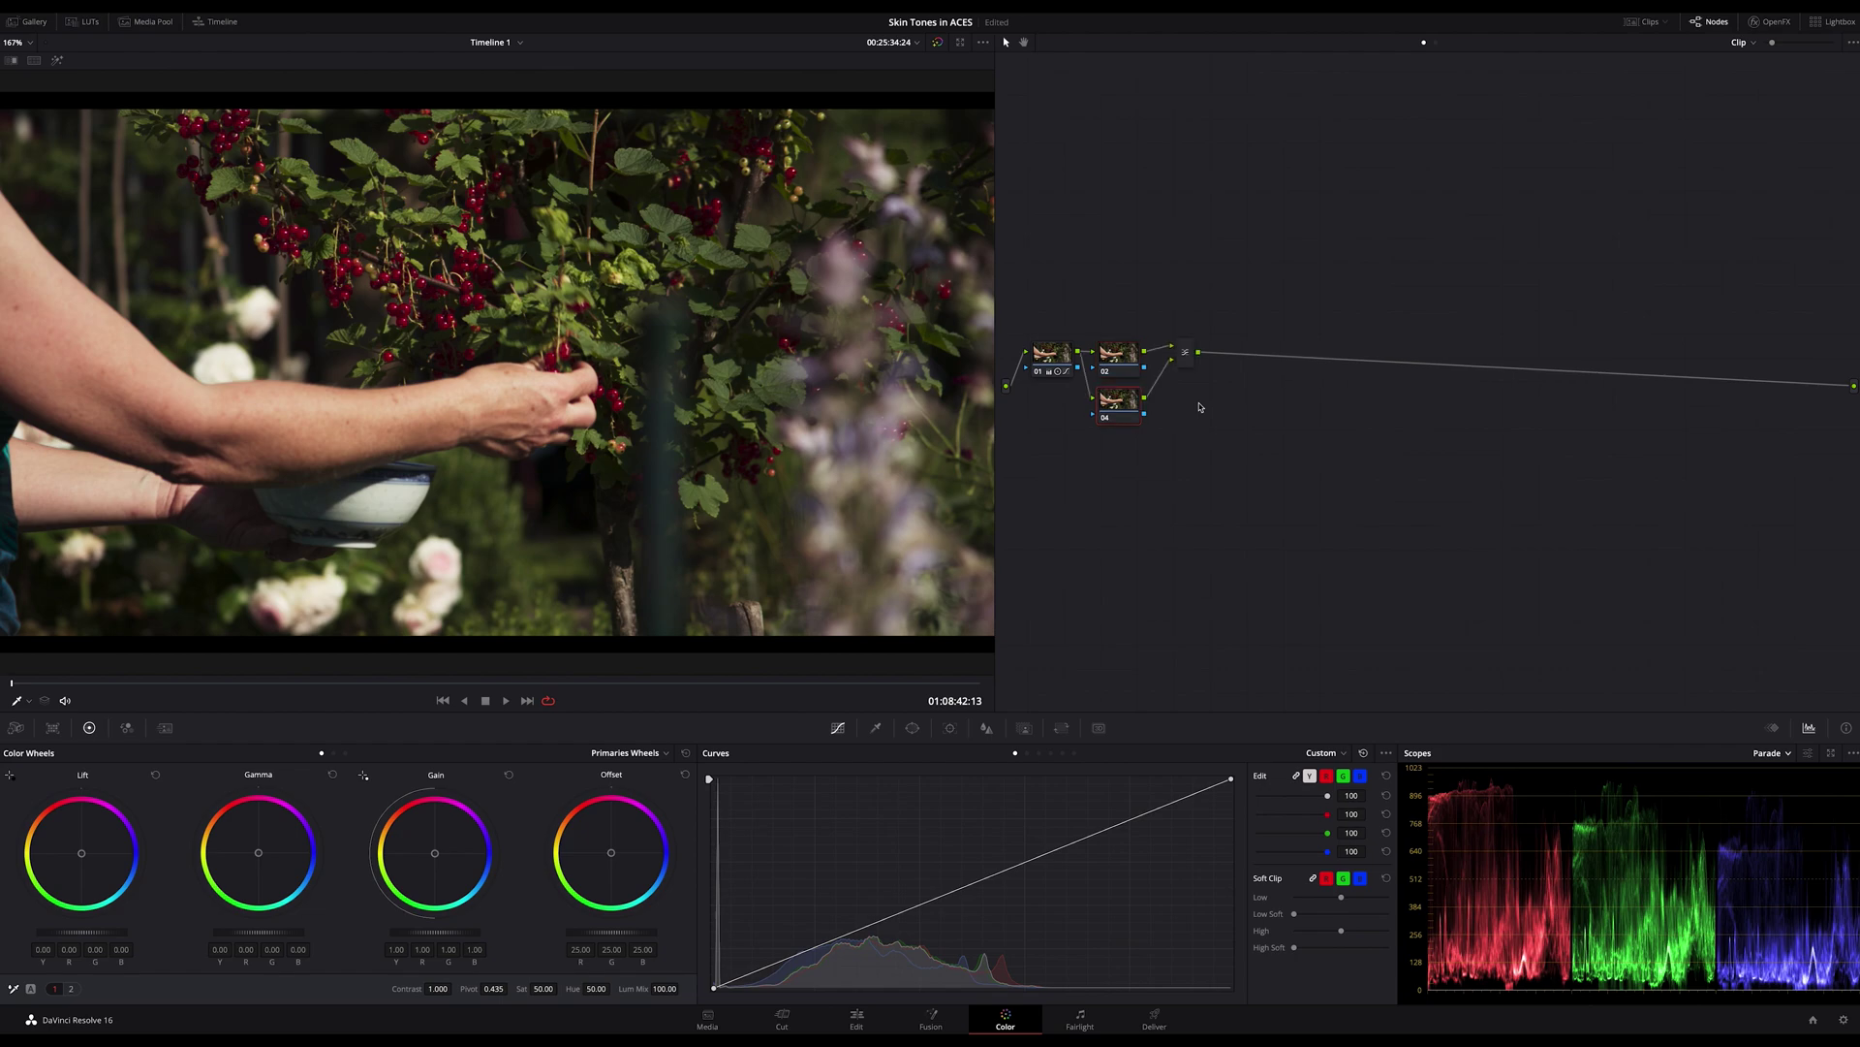
click(1187, 346)
key(alt+s)
click(1190, 355)
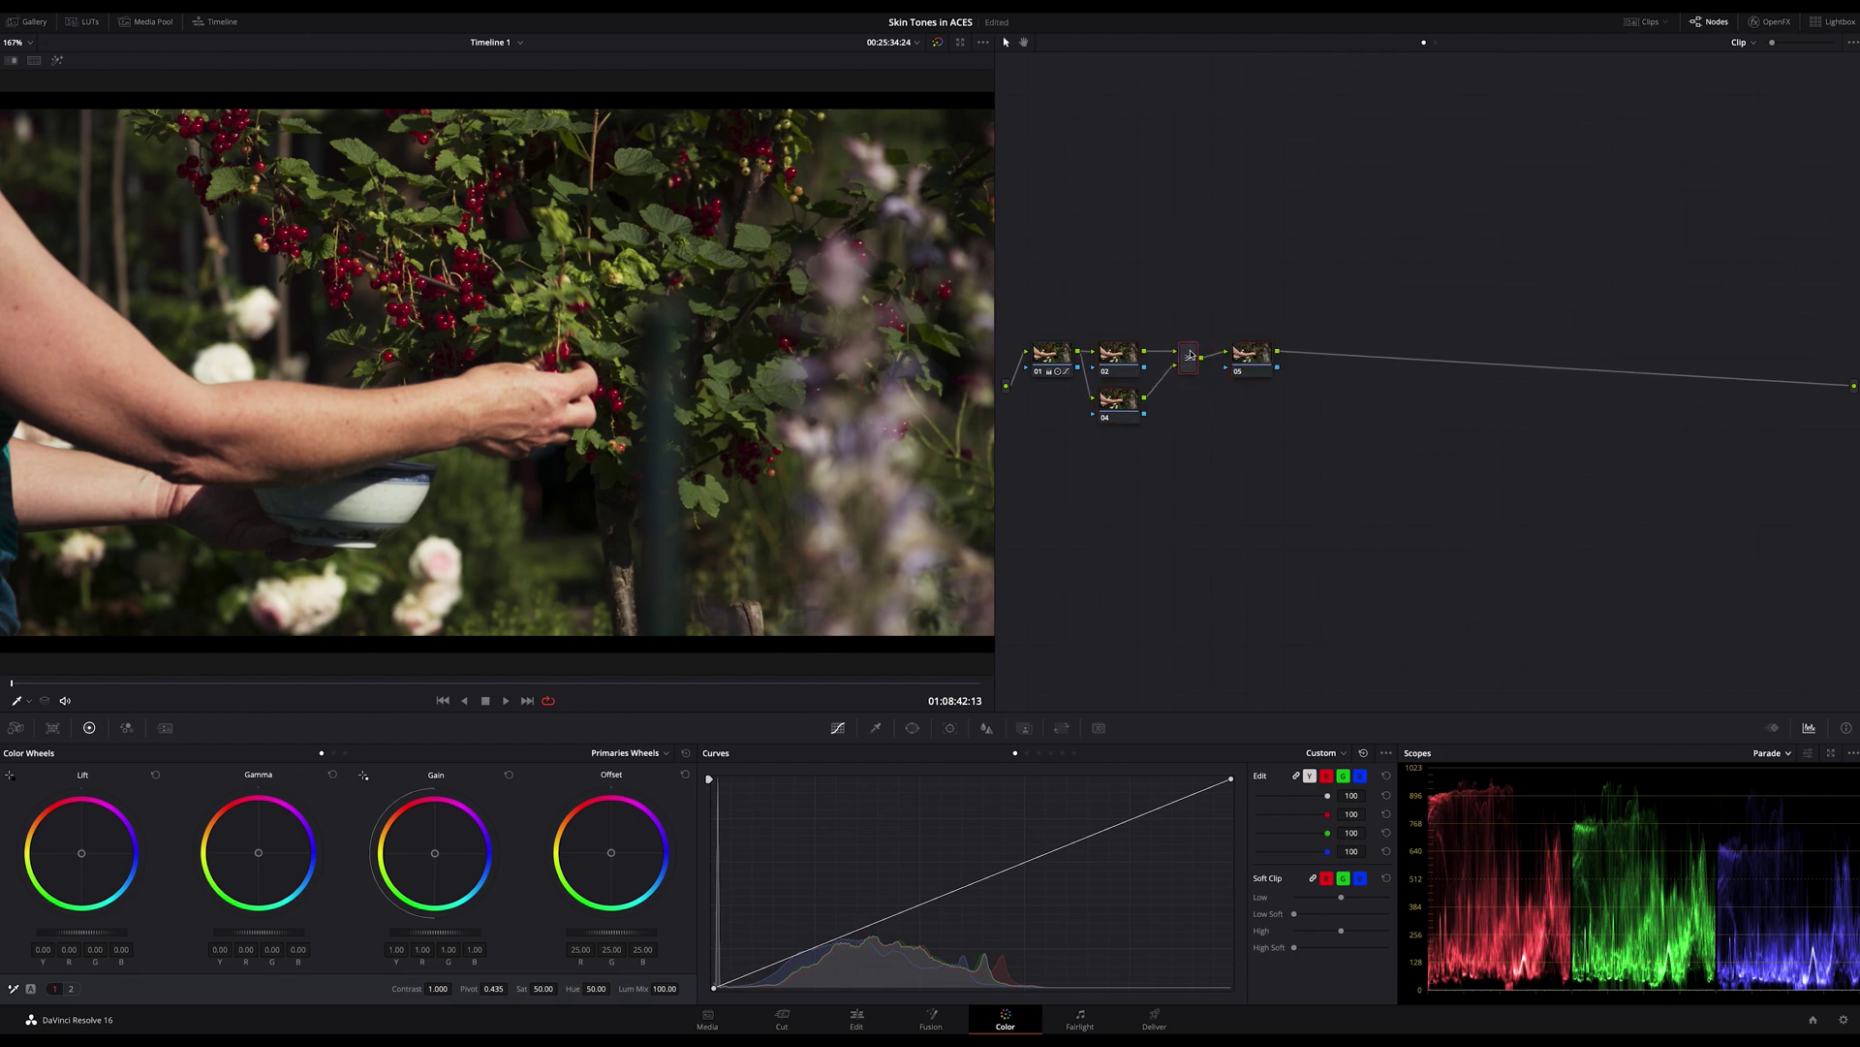
- Clean up the node graph layout and select node 04
right_click(1312, 431)
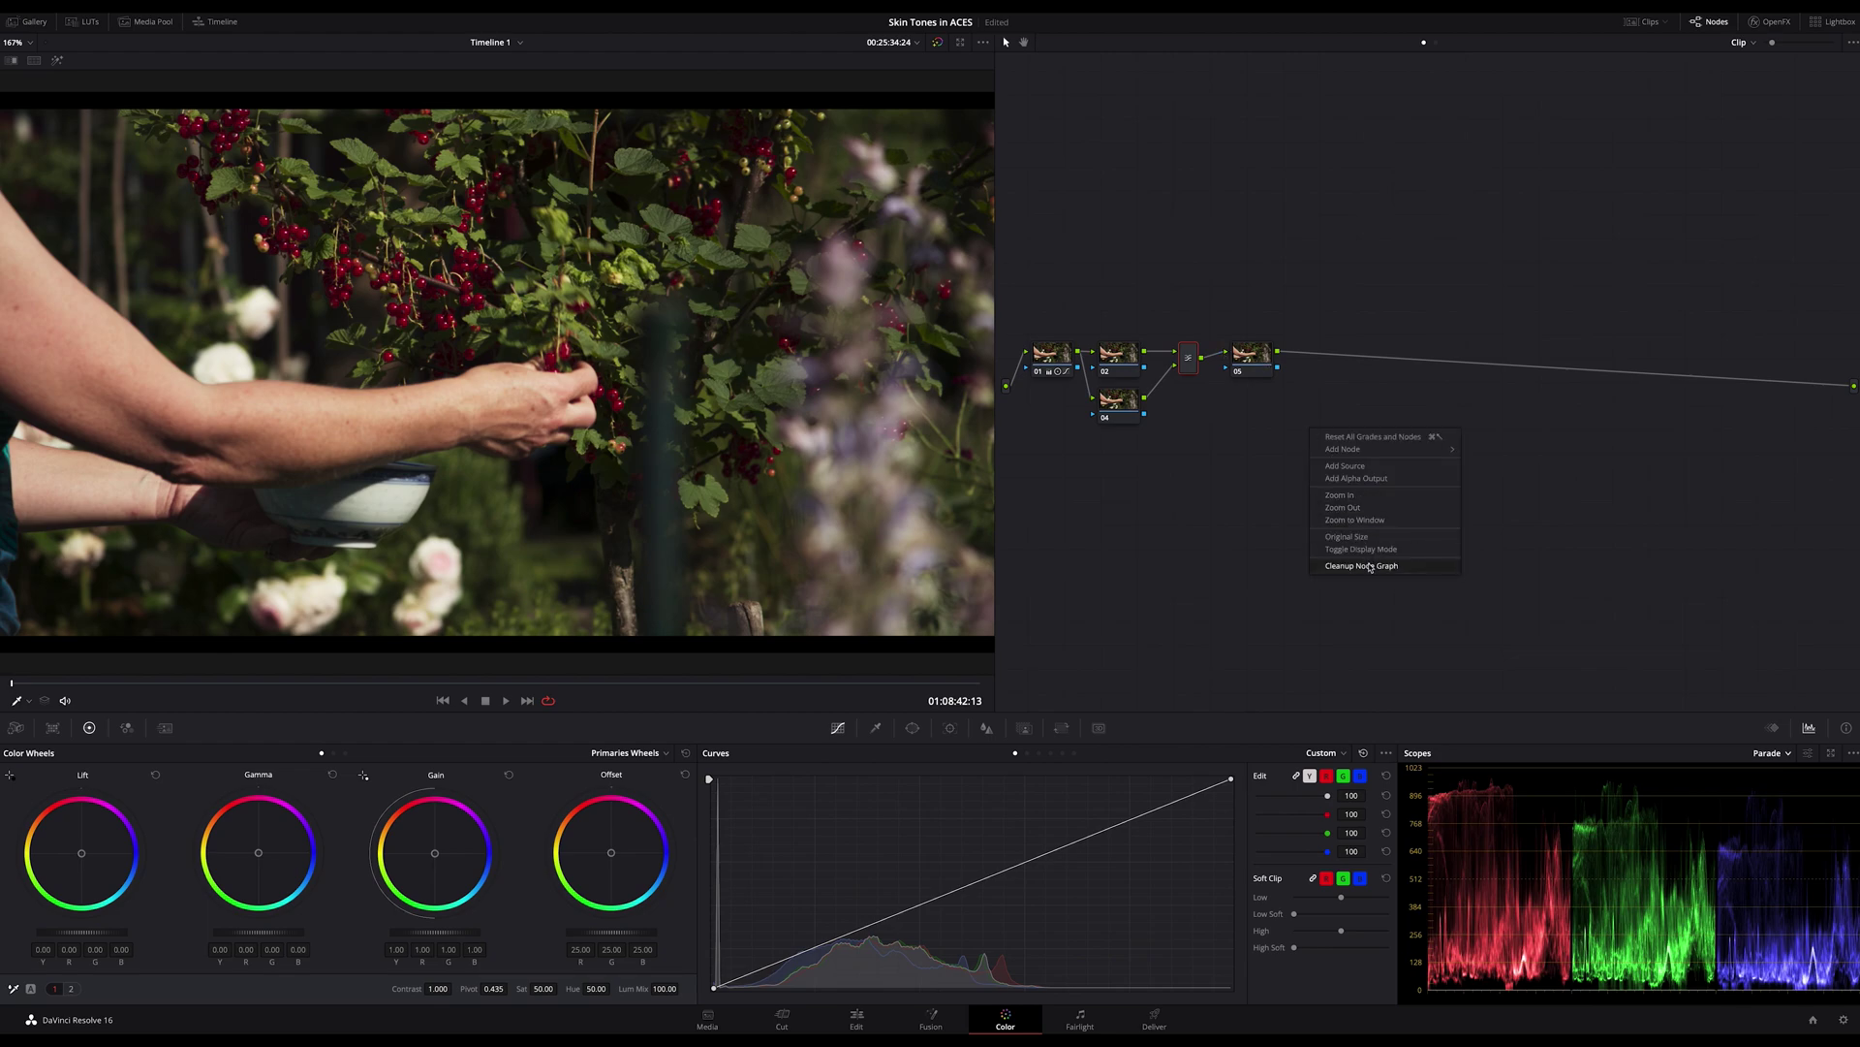
click(1364, 566)
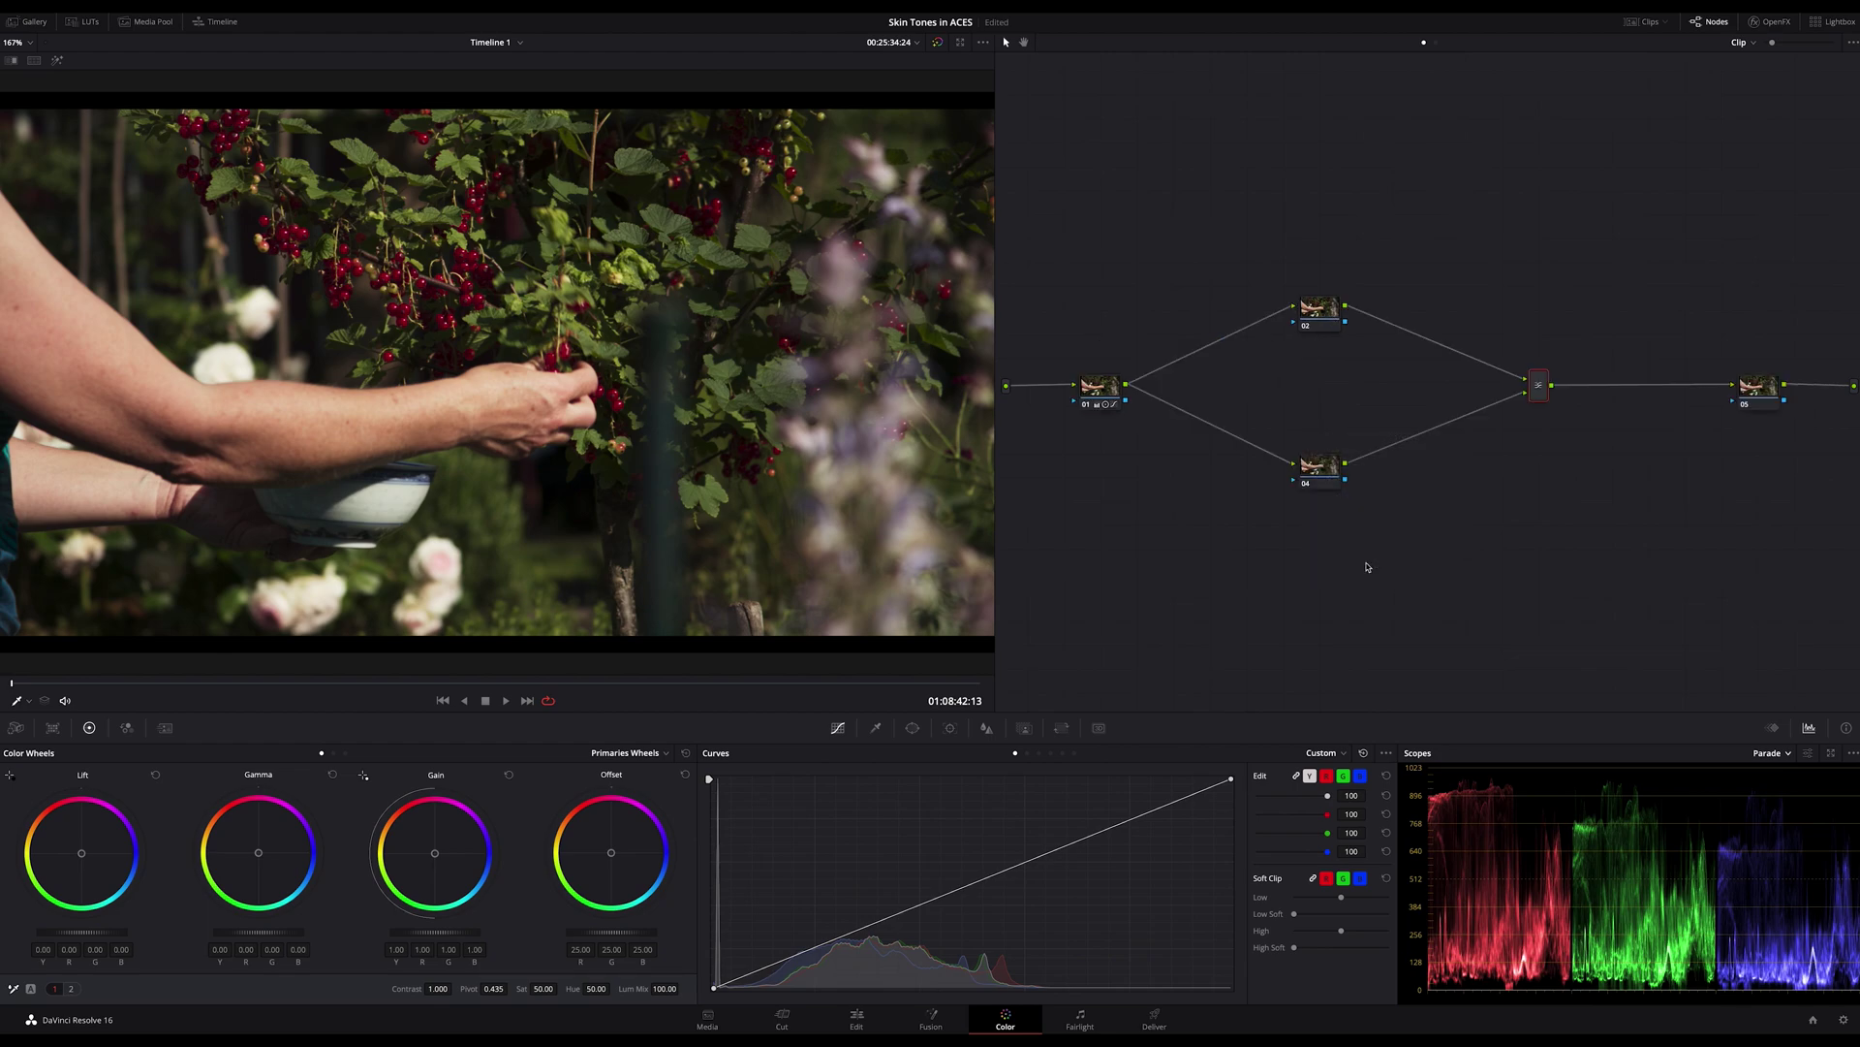
click(1326, 312)
click(1325, 466)
- Sample the arm's skin tone with the qualifier and show the key matte highlighted
click(876, 728)
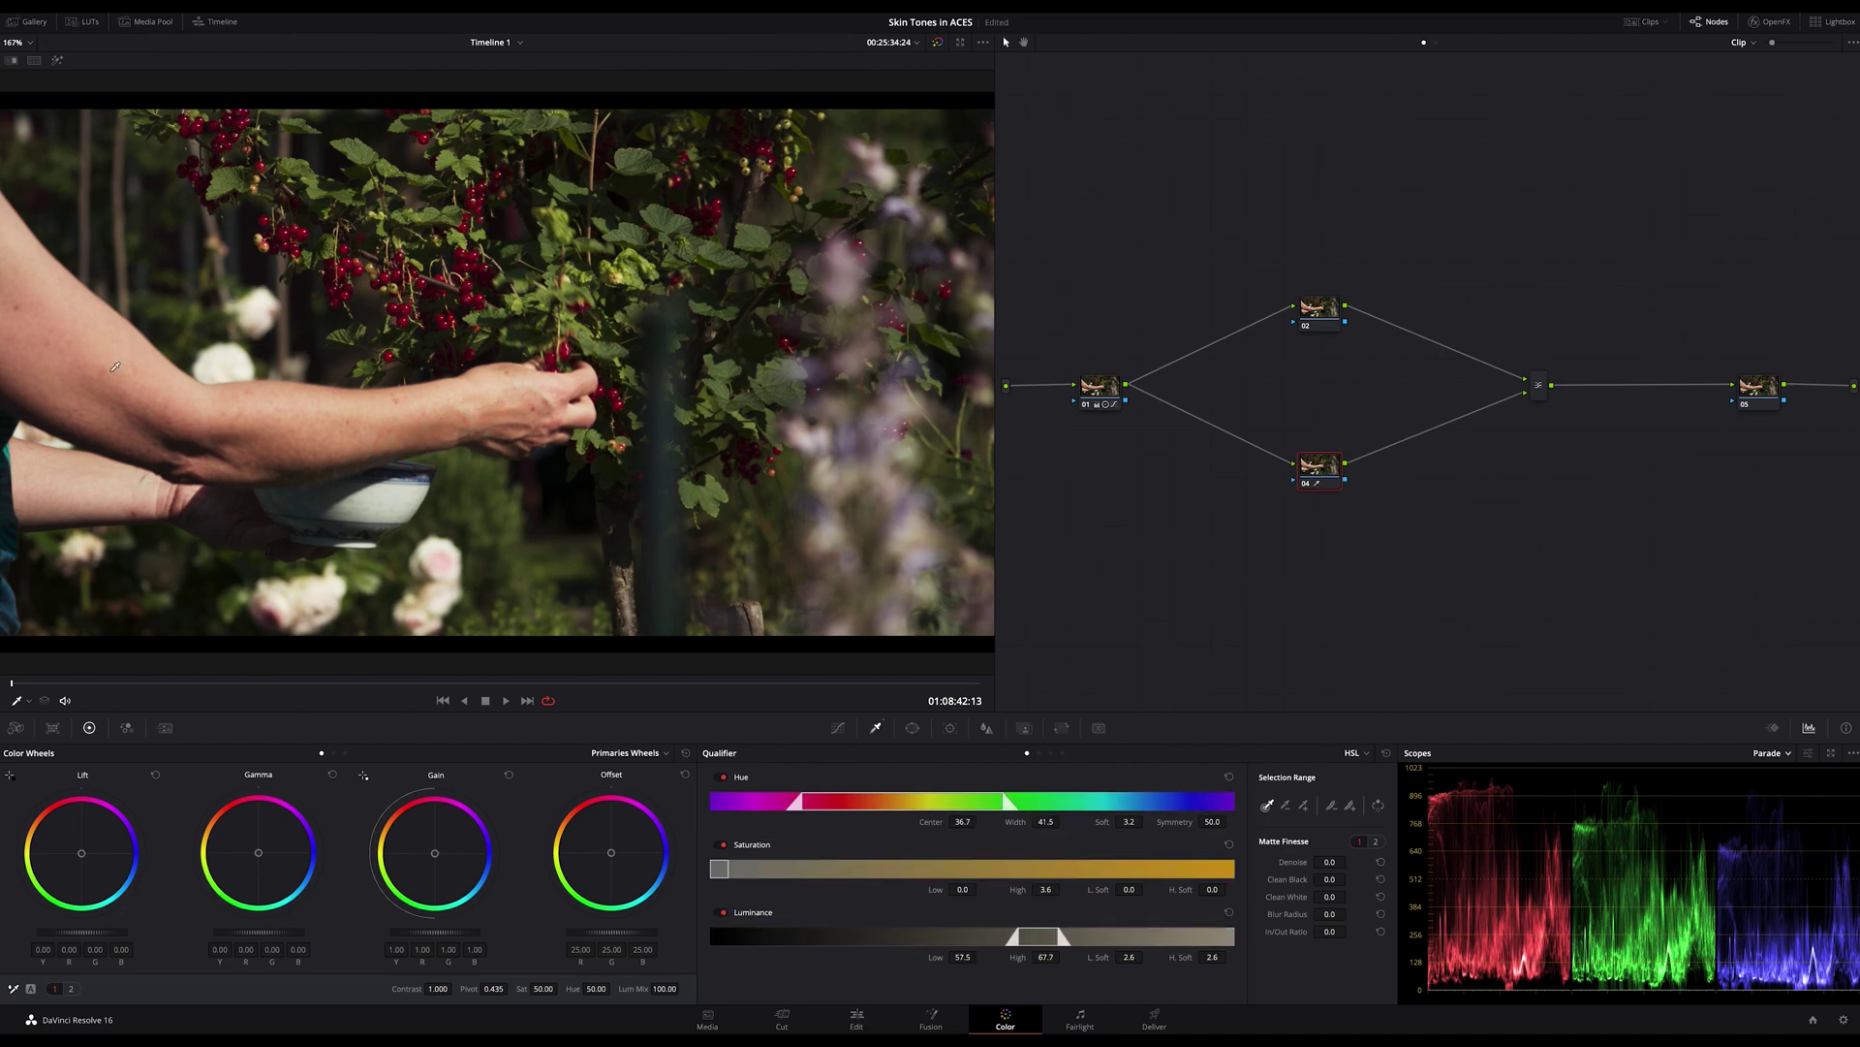
drag(260, 427, 271, 434)
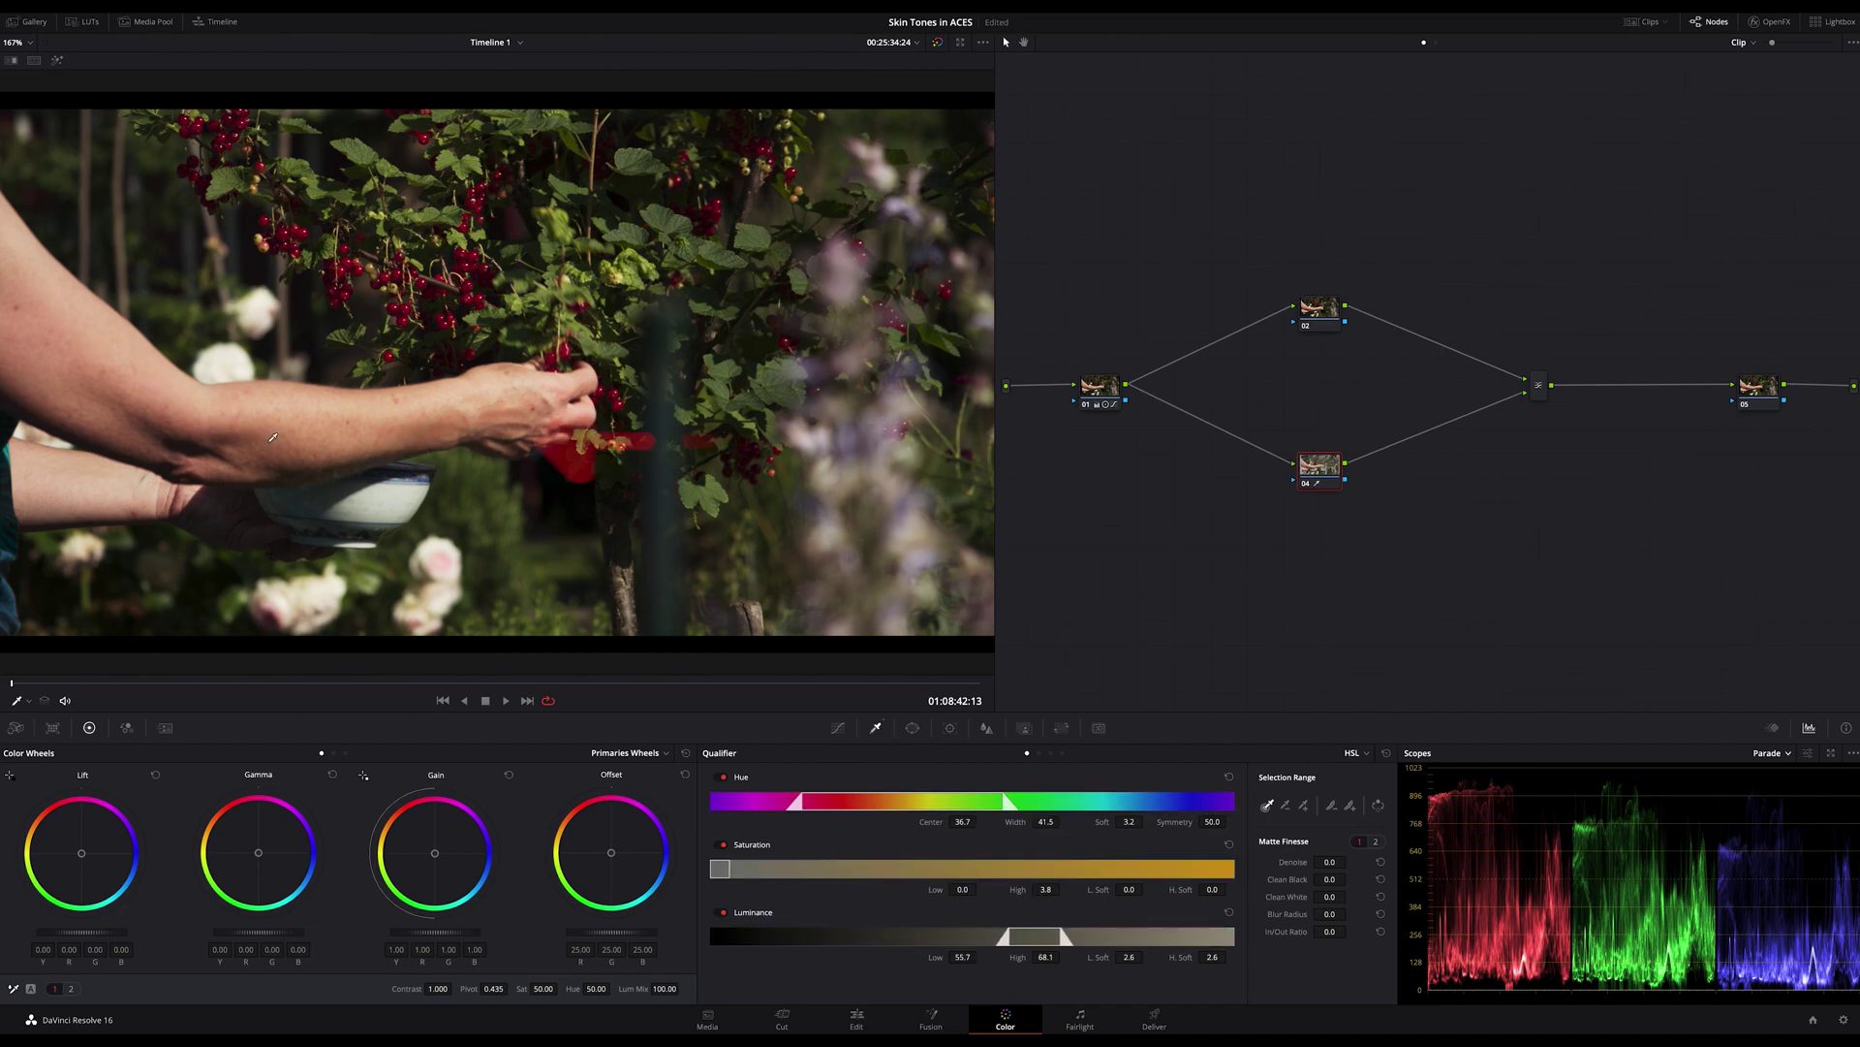
key(shift+h)
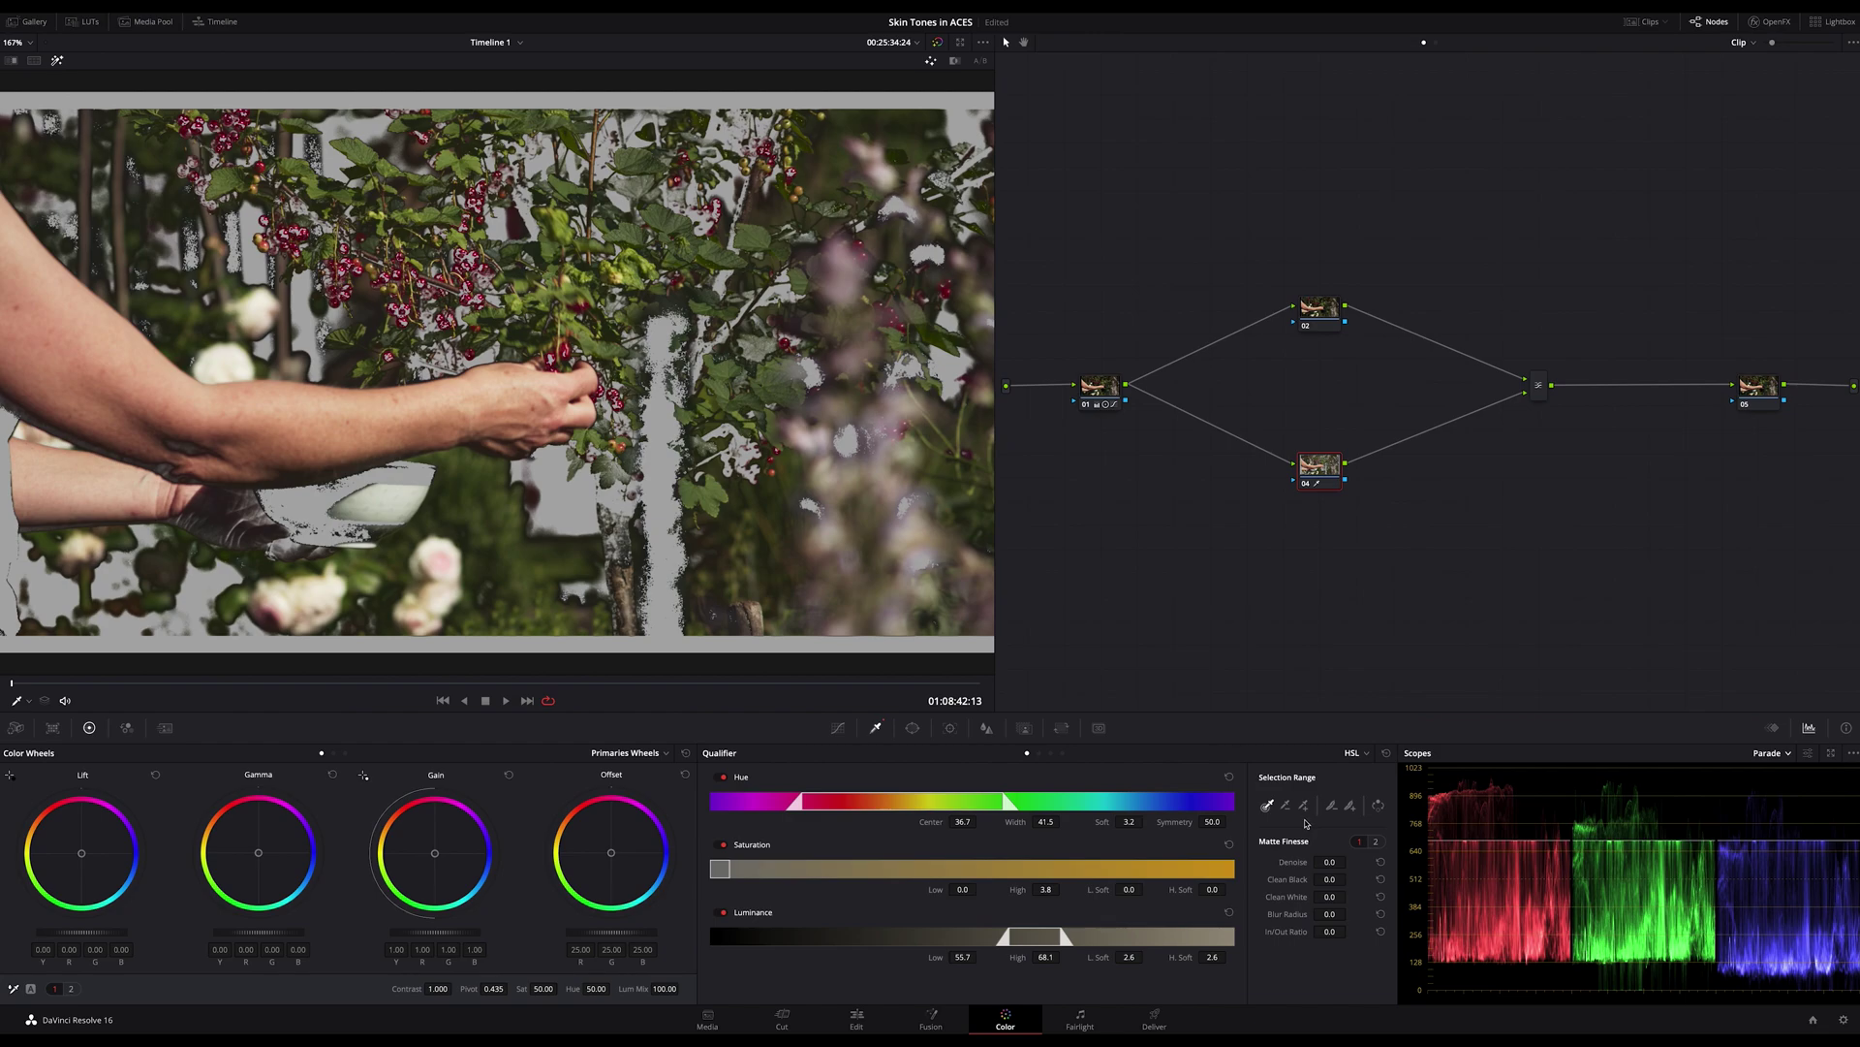
click(257, 413)
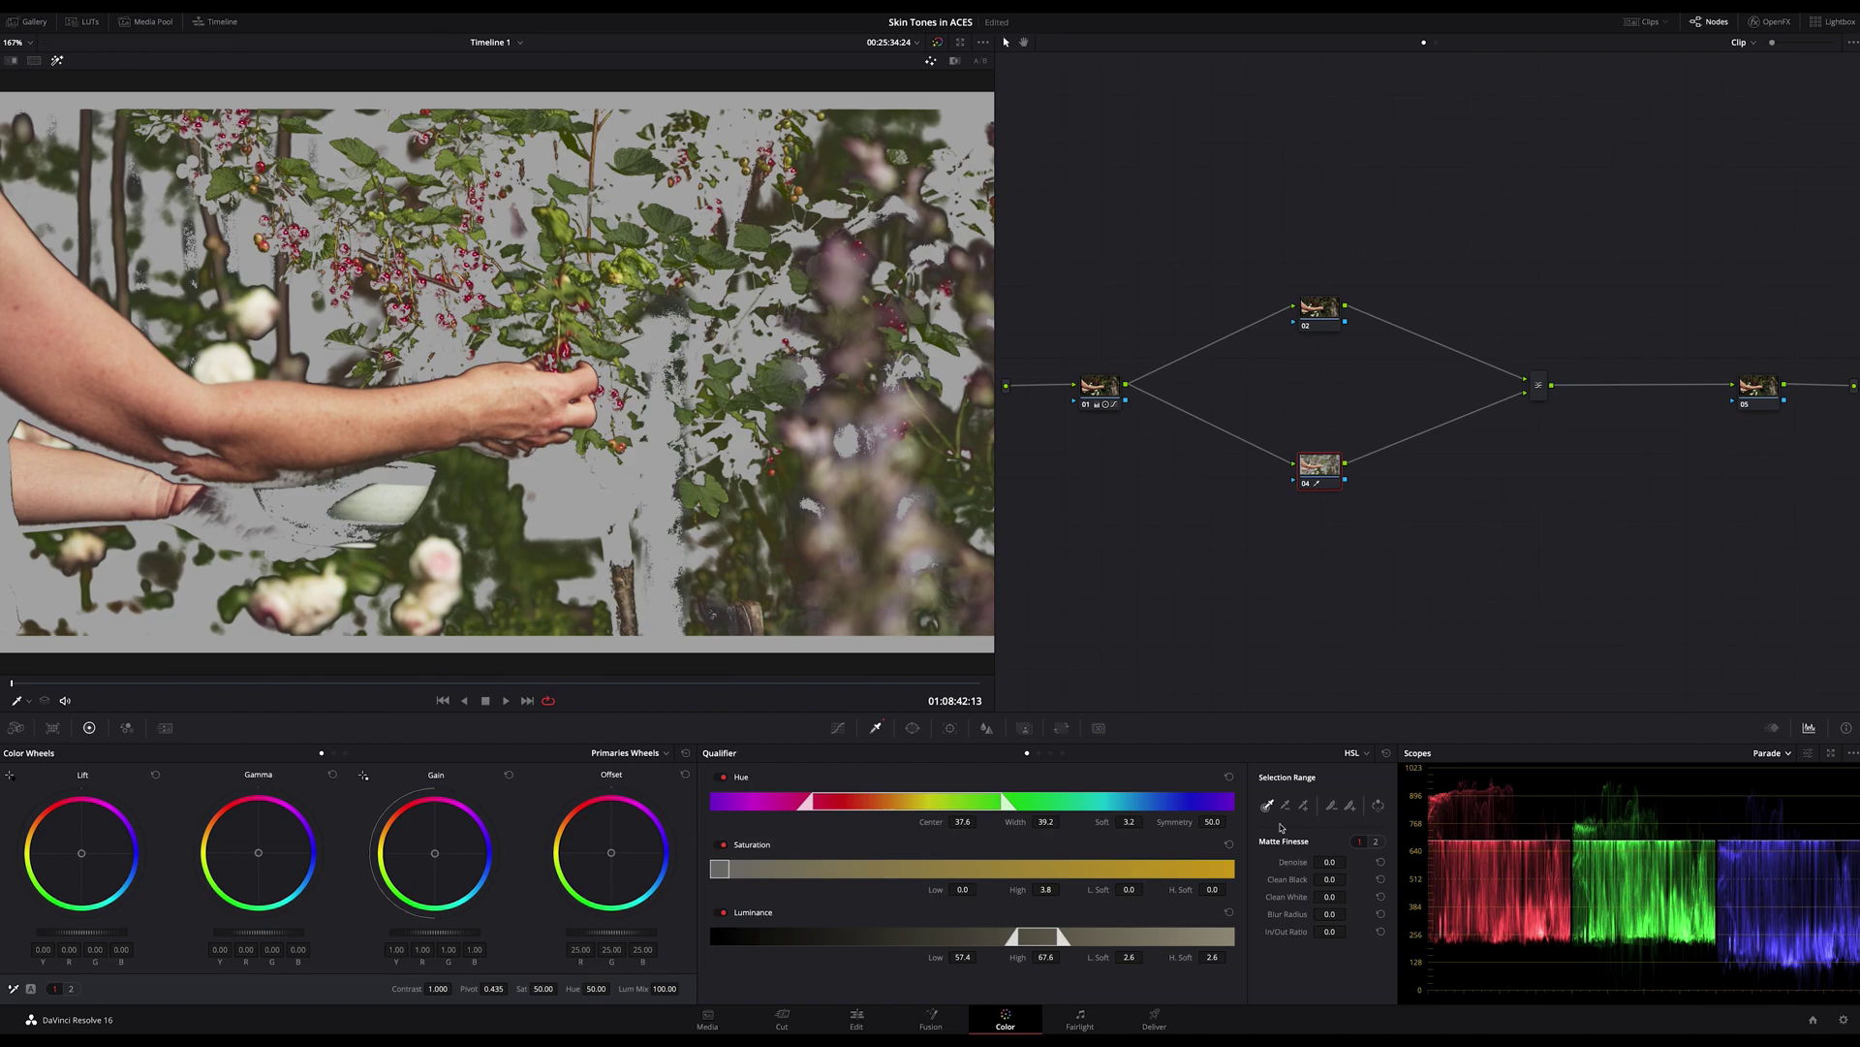
- Refine the skin key to hue centre 31.8, softened saturation, and luminance 58.4–69.6
drag(1001, 799, 902, 803)
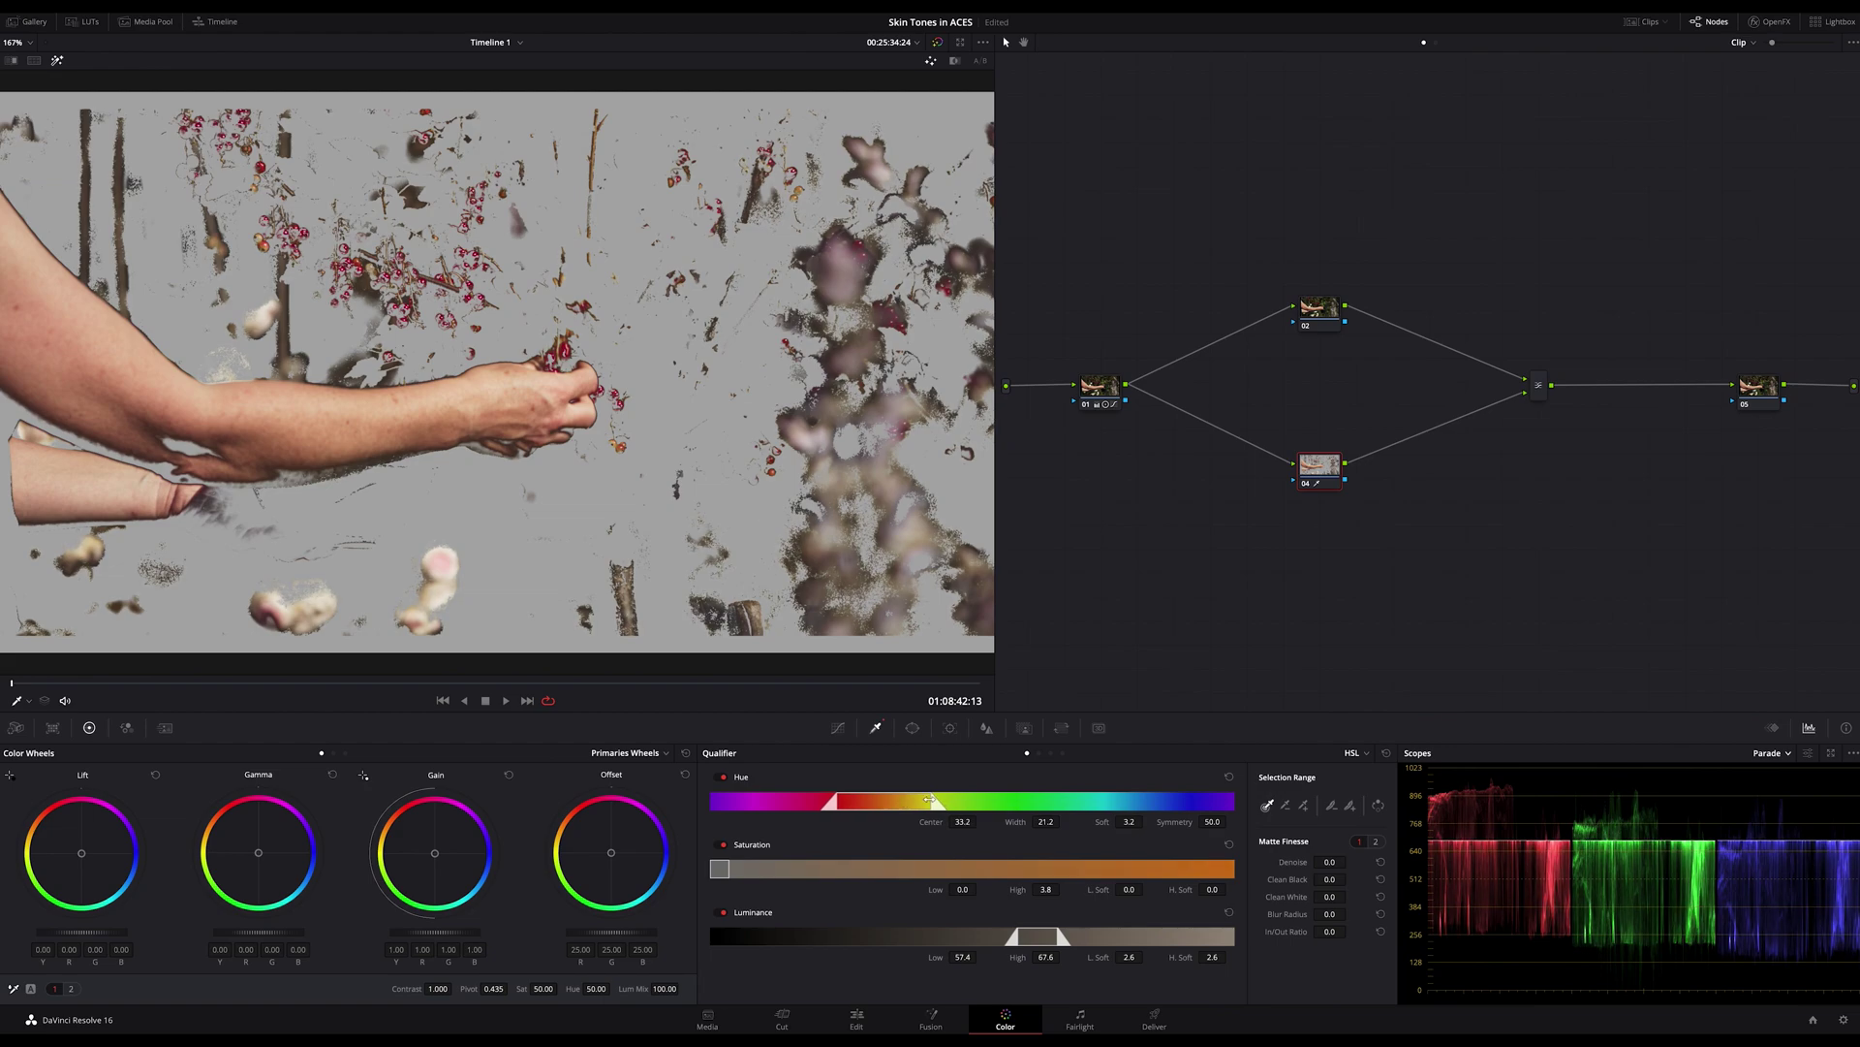
drag(722, 869, 725, 869)
drag(1129, 889, 1146, 888)
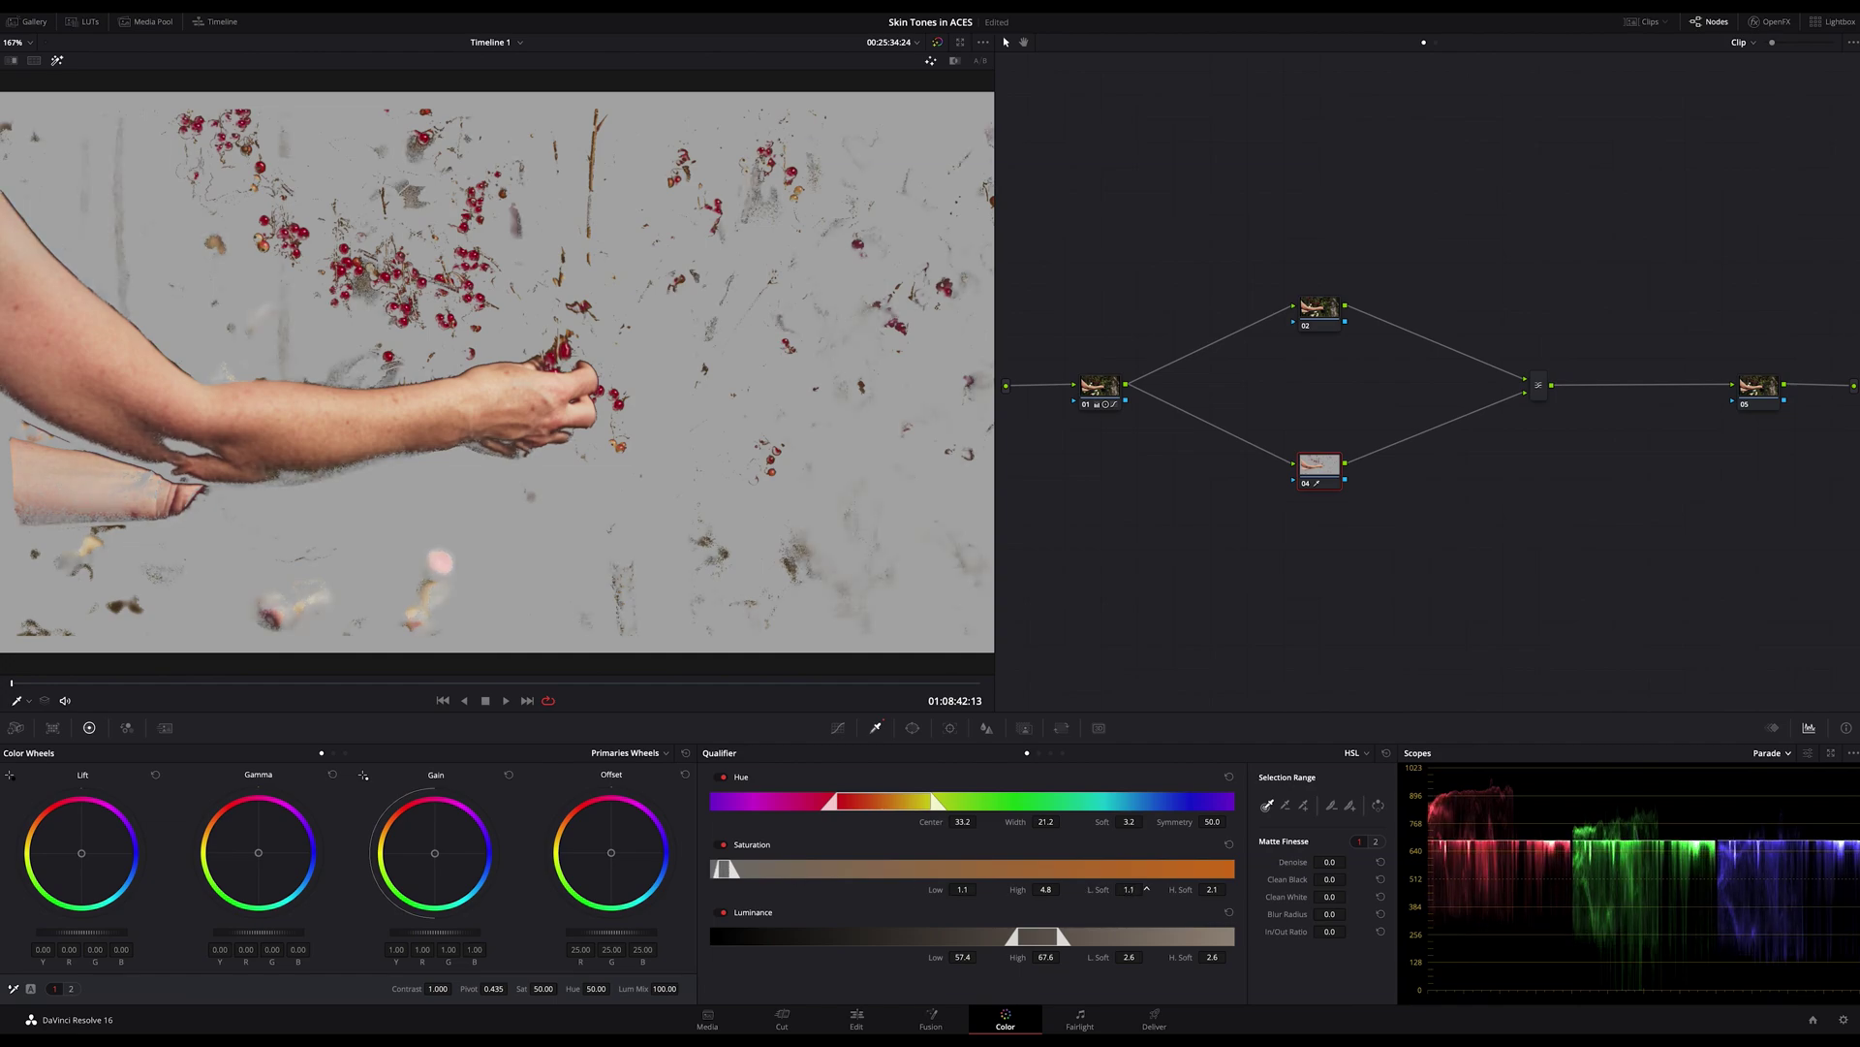
drag(718, 871, 719, 870)
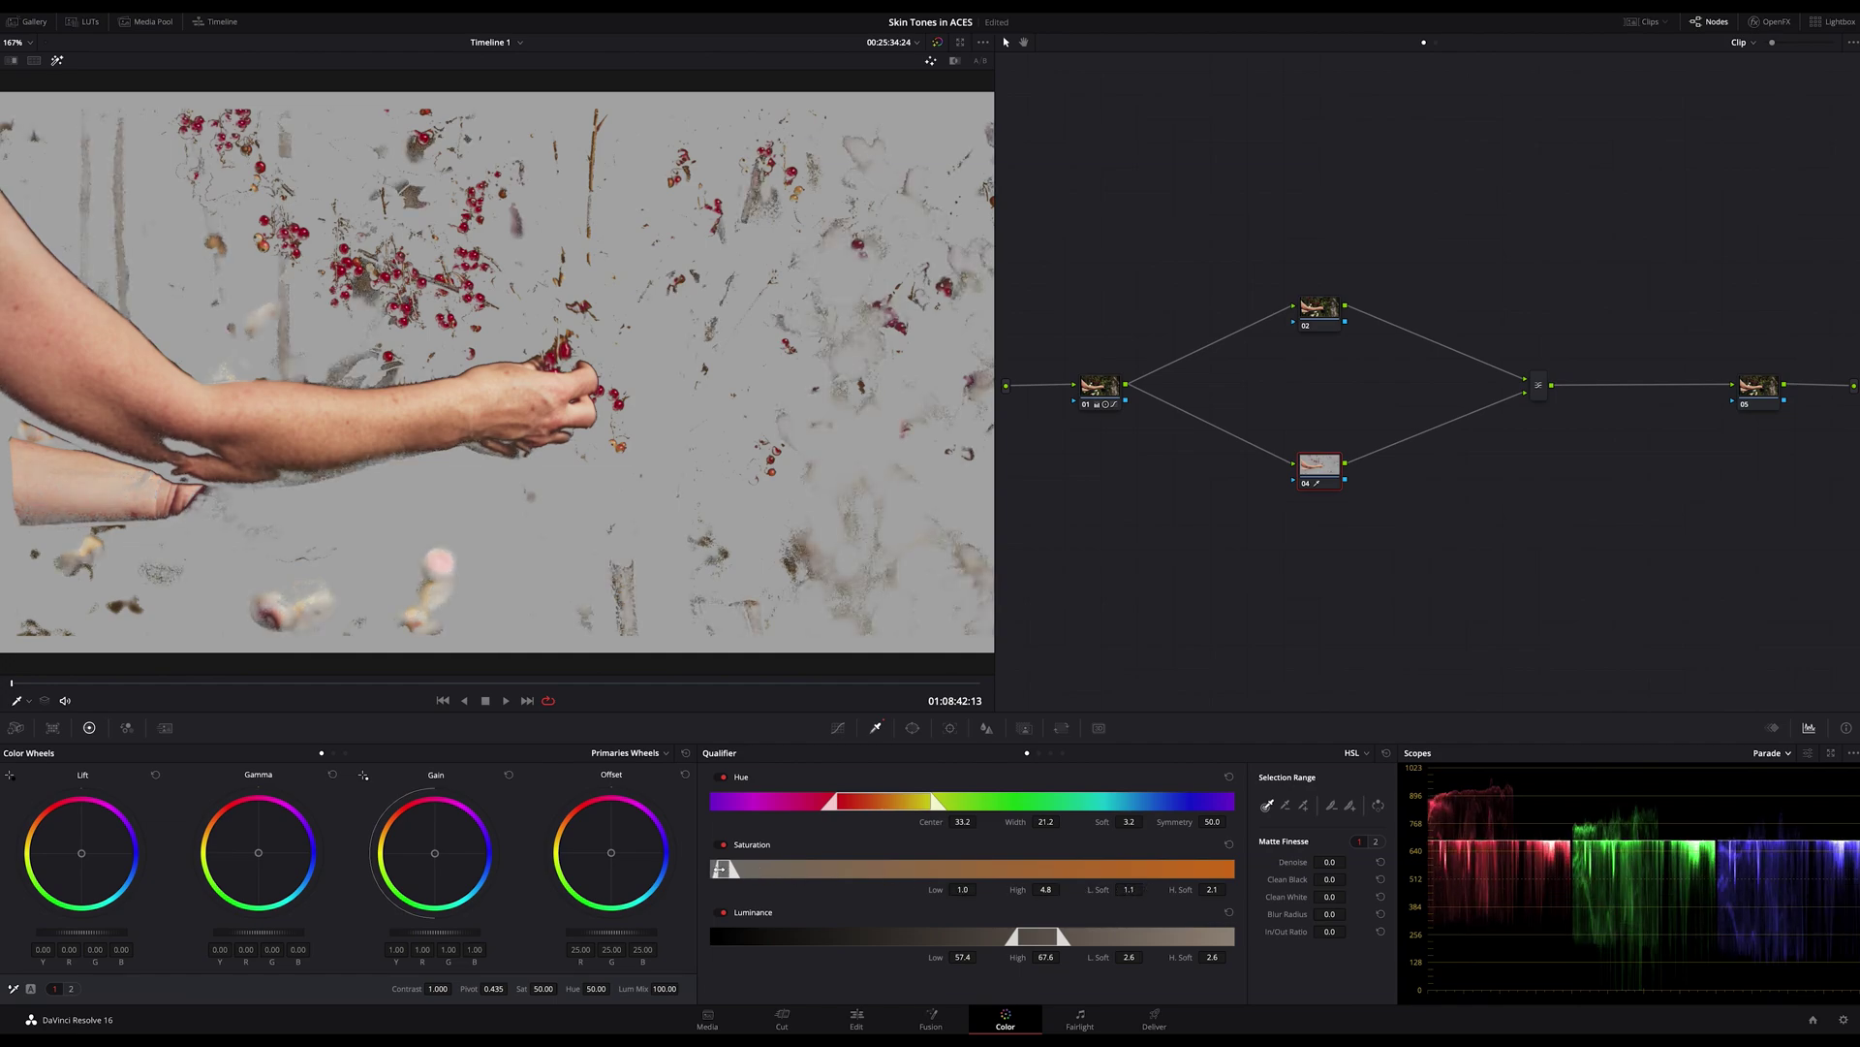
drag(878, 812, 866, 805)
drag(1028, 937, 1039, 937)
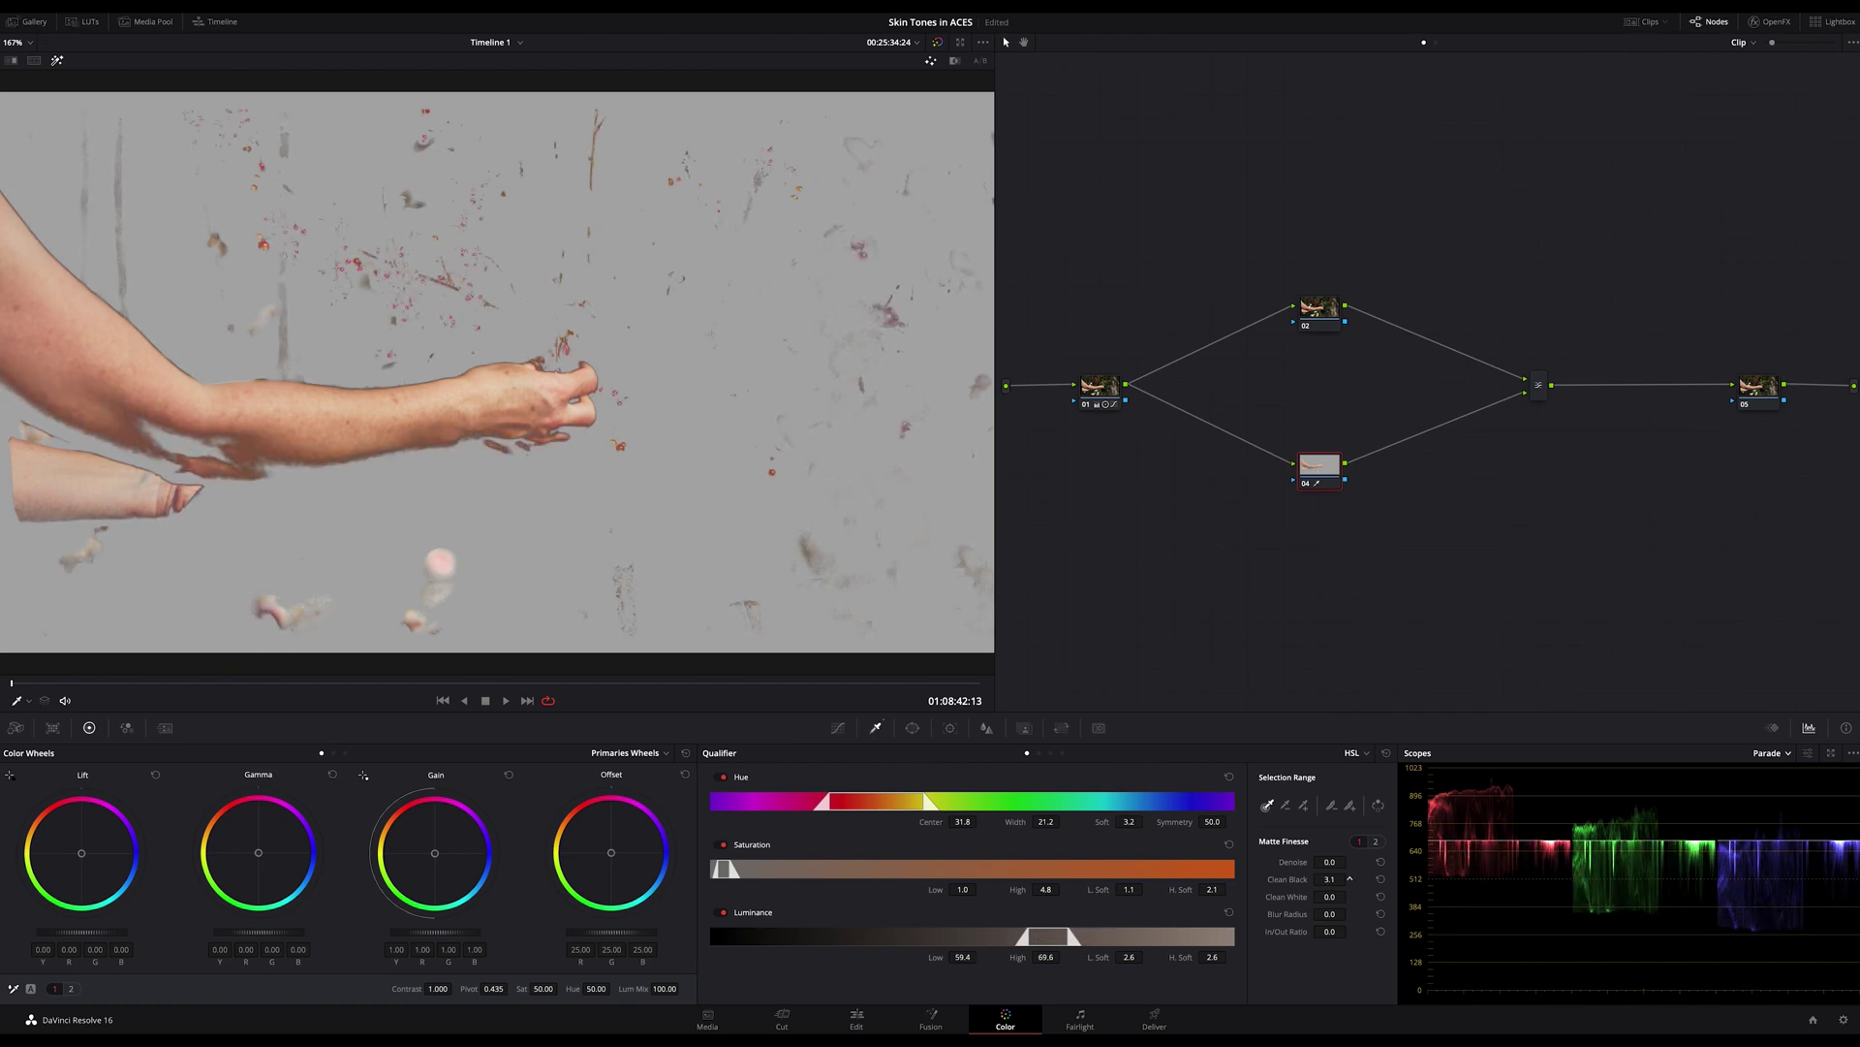
- Set Clean Black to 19.7 and Clean White to 11.8, comparing matte and image
drag(1330, 879, 1405, 879)
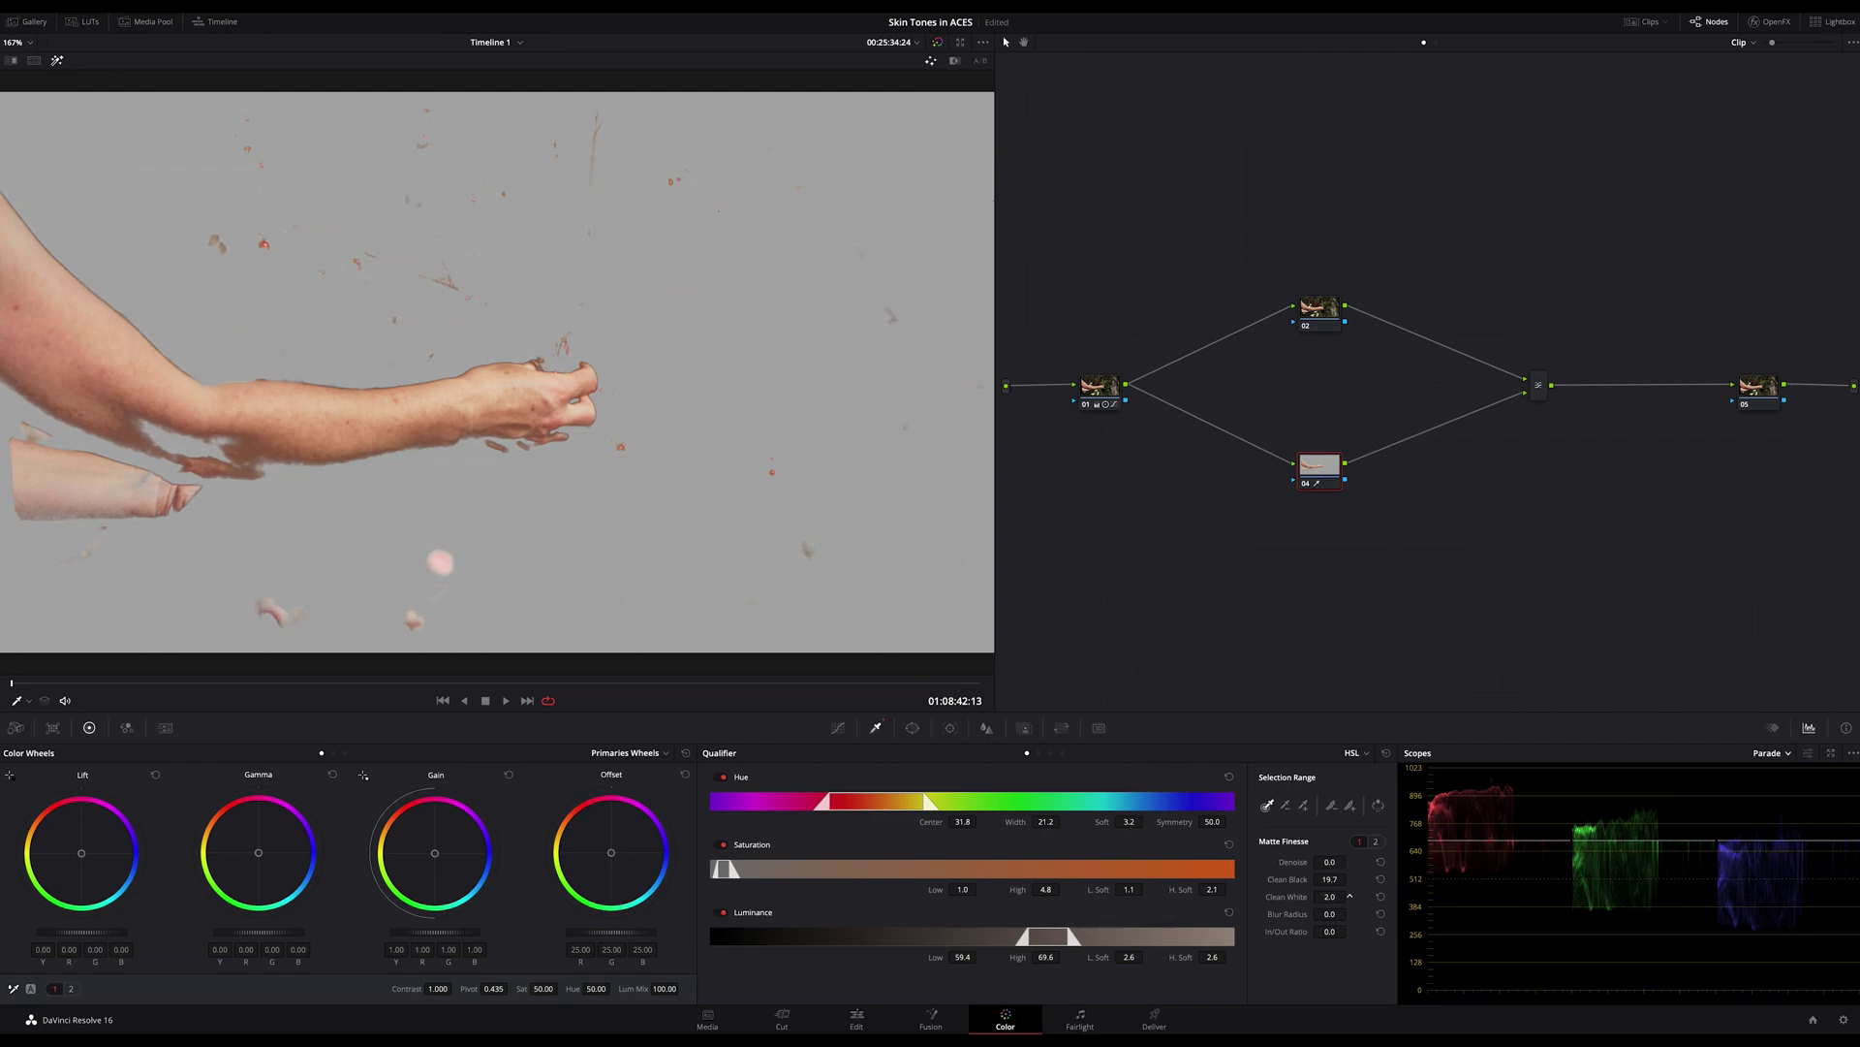
drag(1329, 897, 1362, 897)
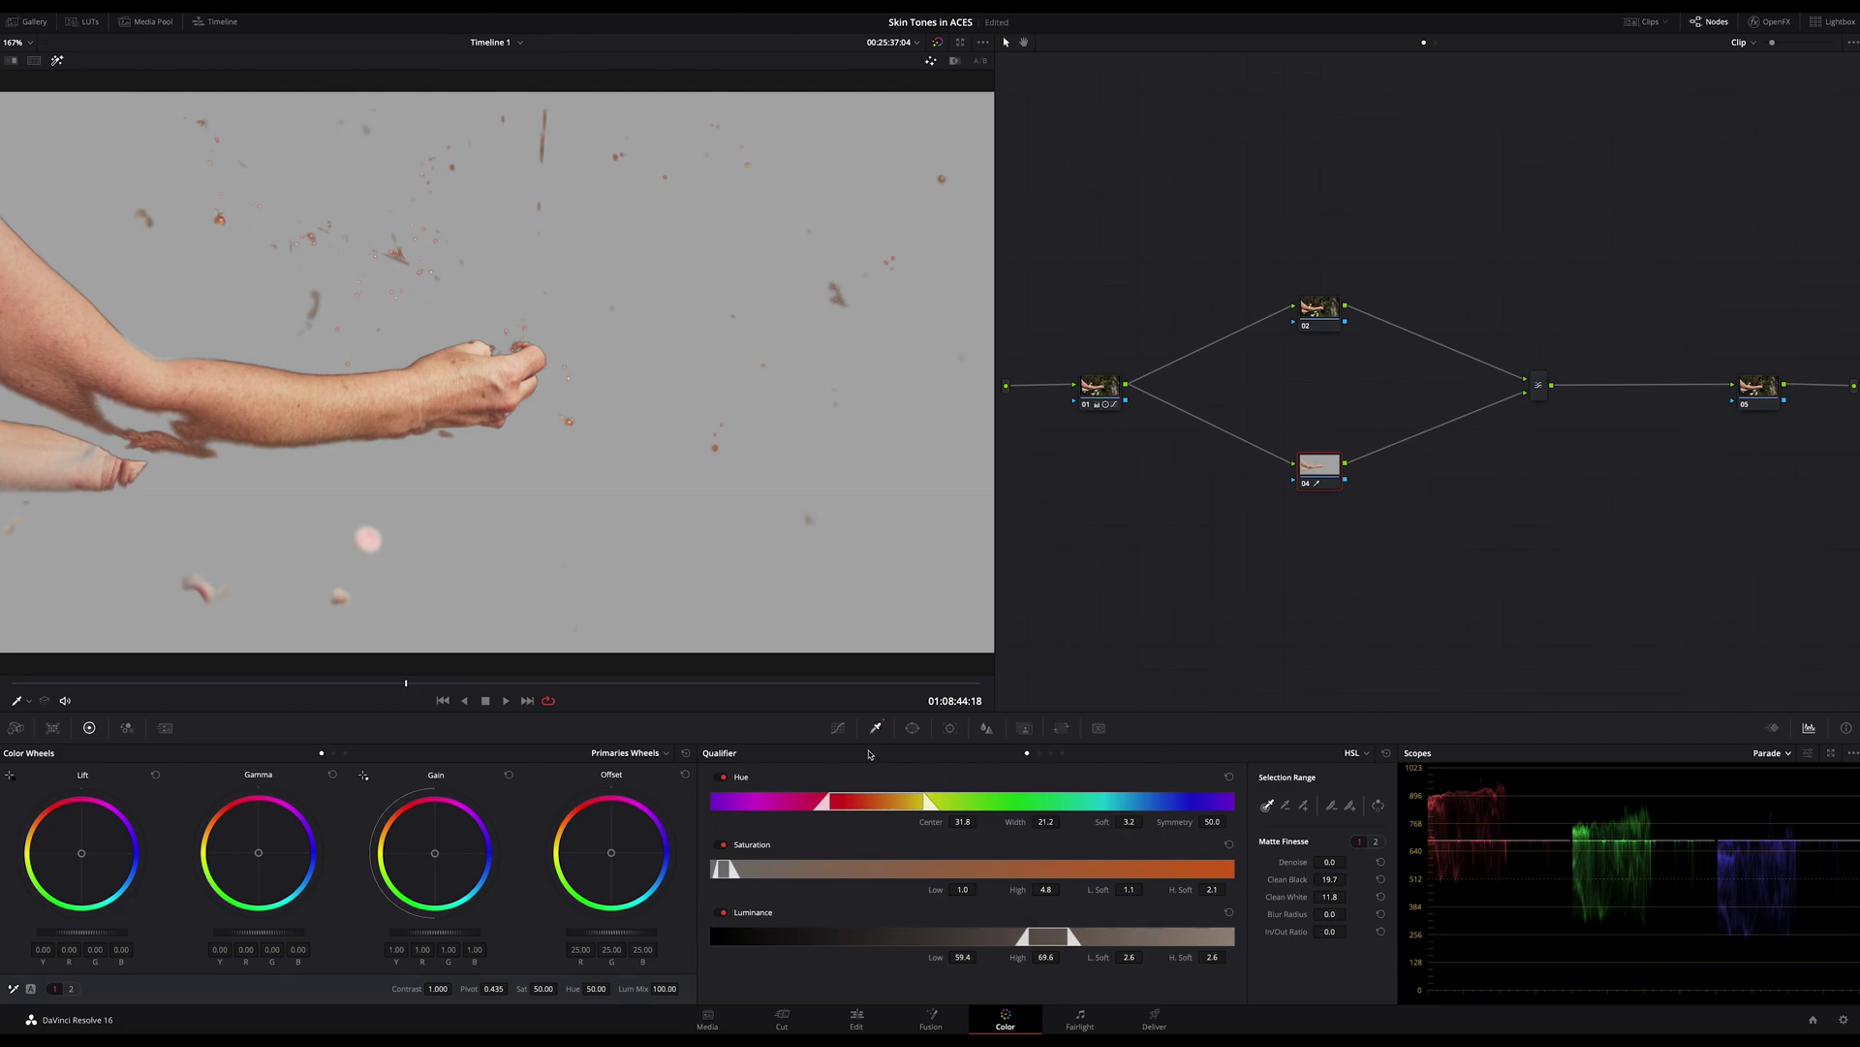
key(space)
key(shift+h)
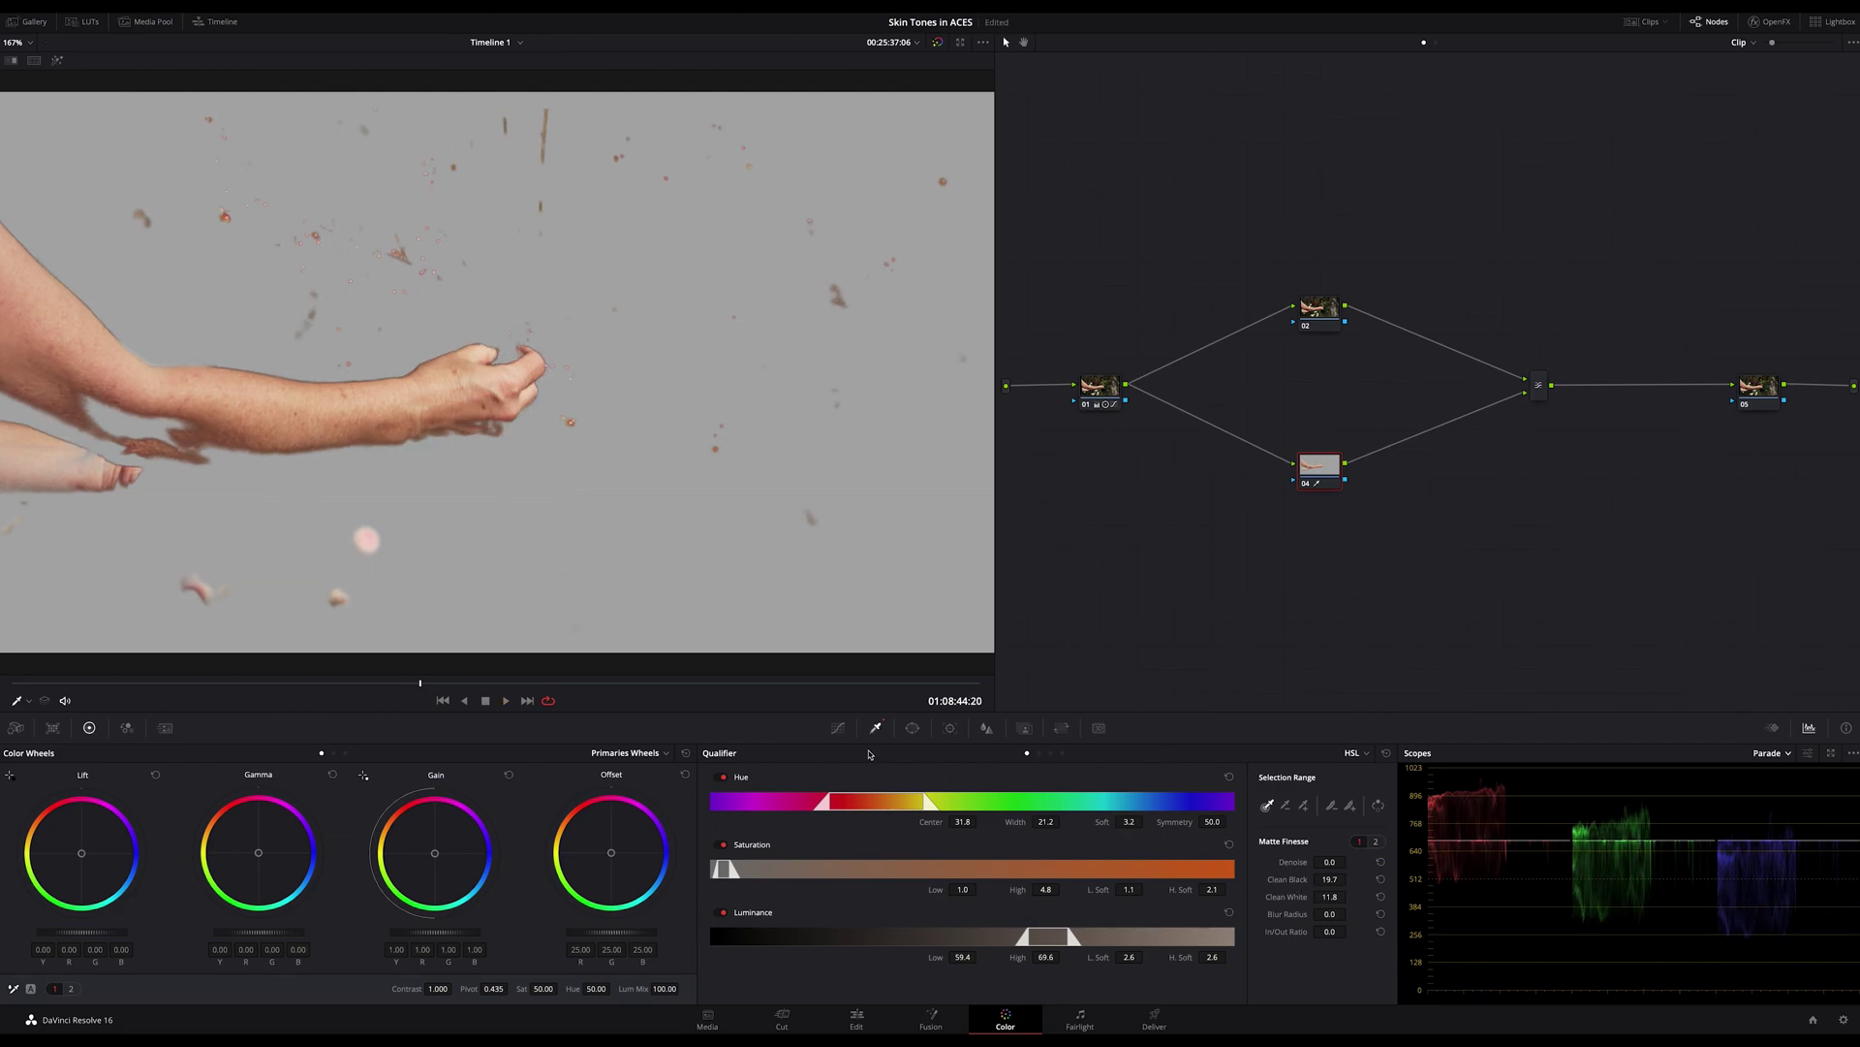
key(shift+h)
- Set the matte Blur Radius to 3.3 and review it zoomed in during playback
drag(1349, 913, 1350, 914)
scroll(378, 324, up, 8)
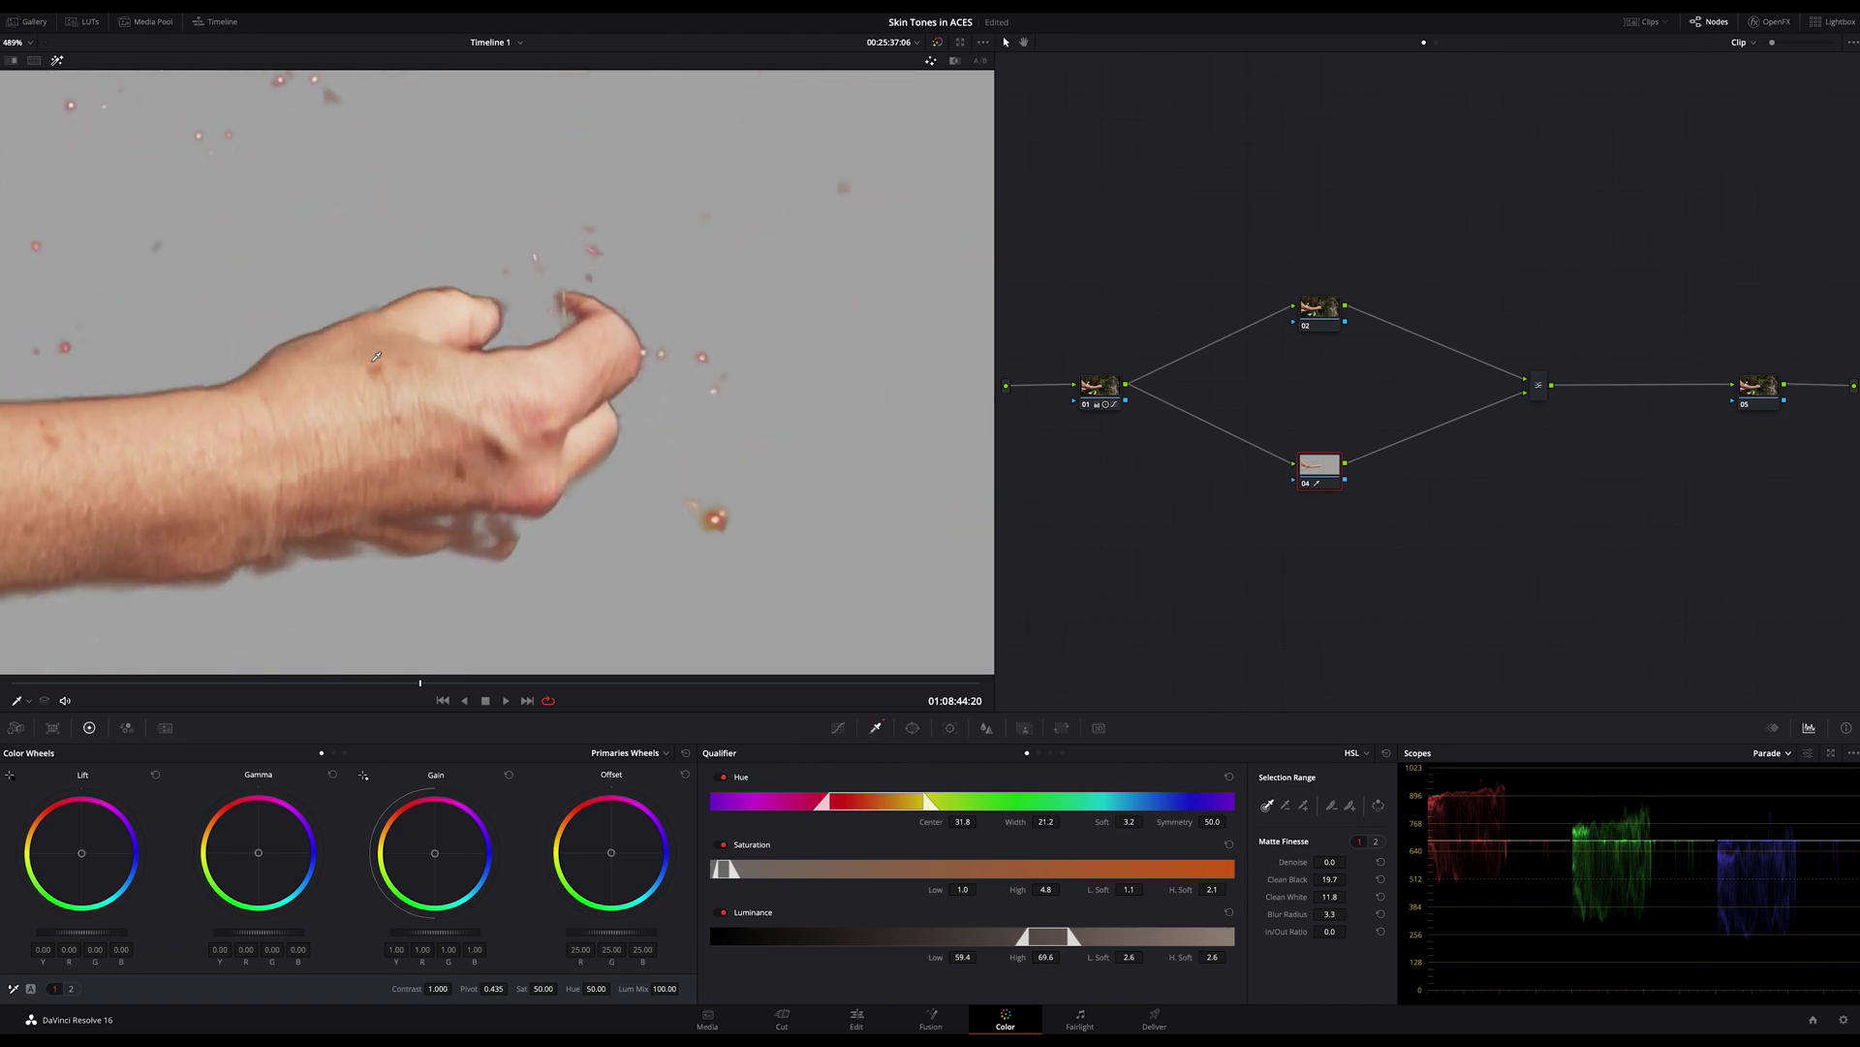
scroll(376, 357, left, 5)
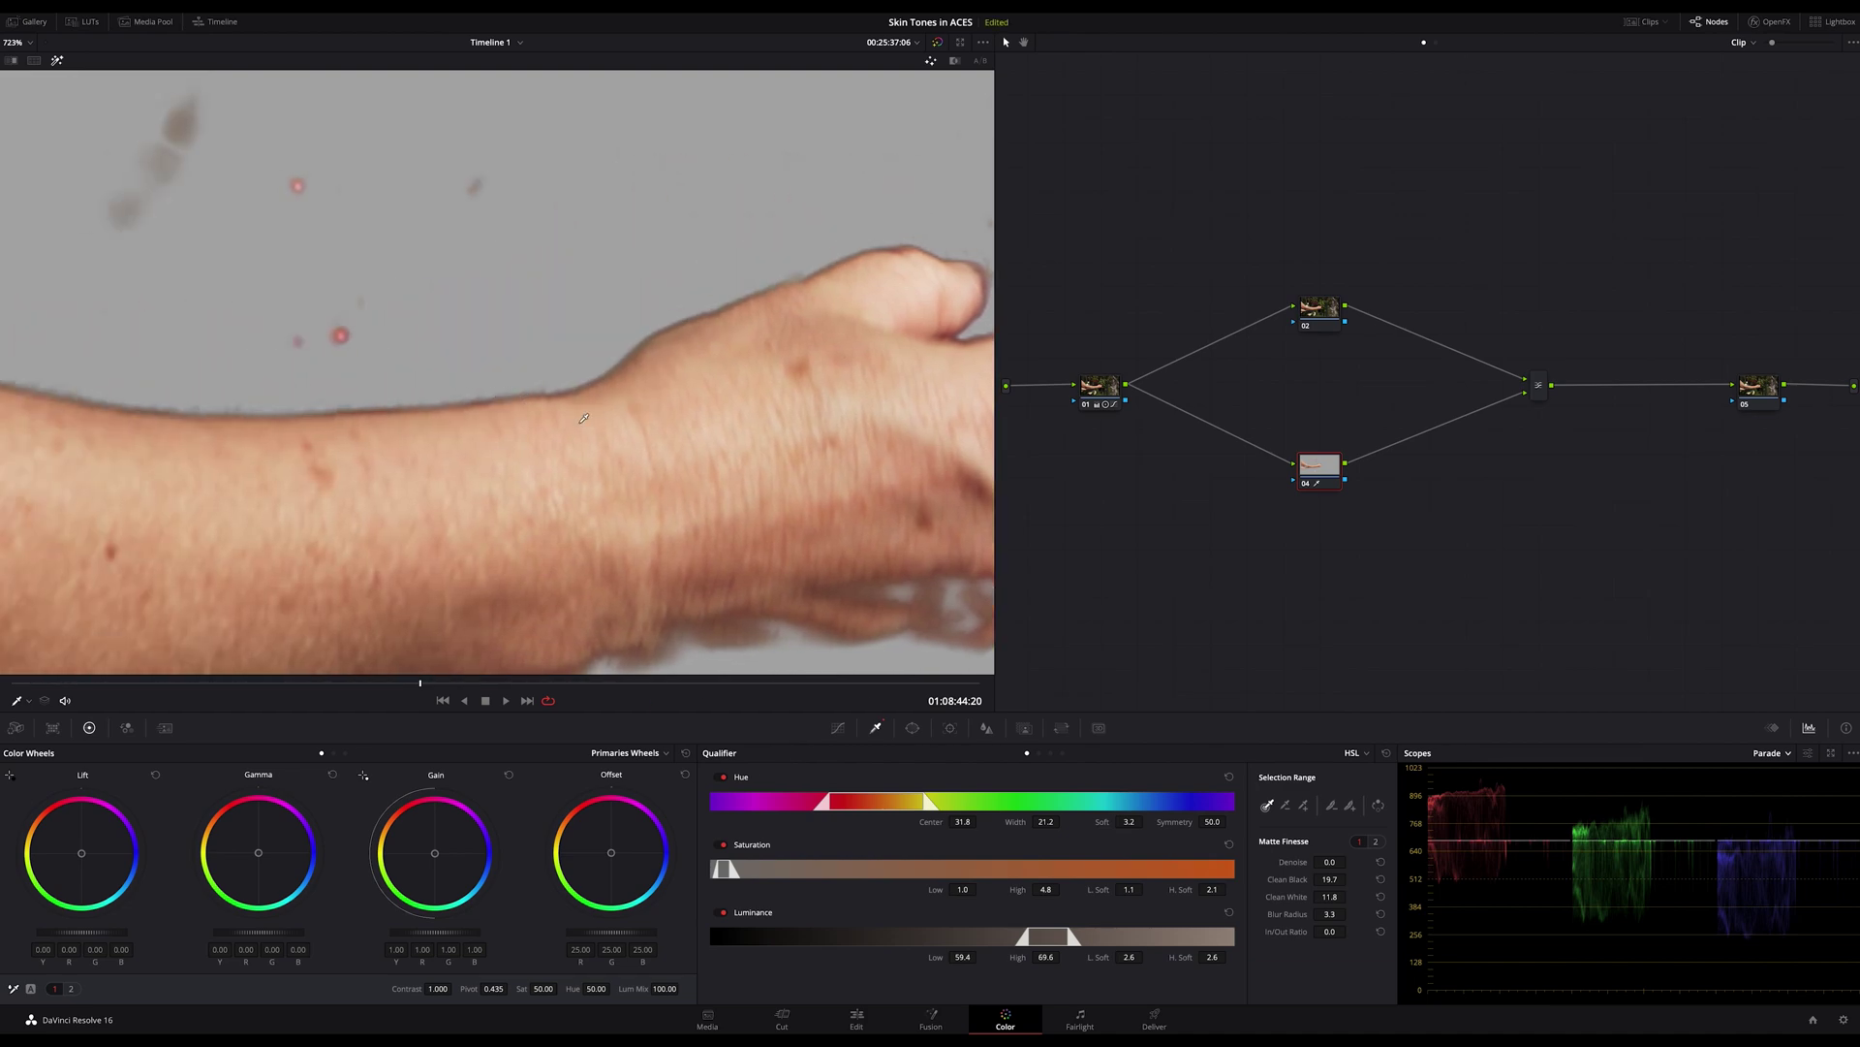
key(space)
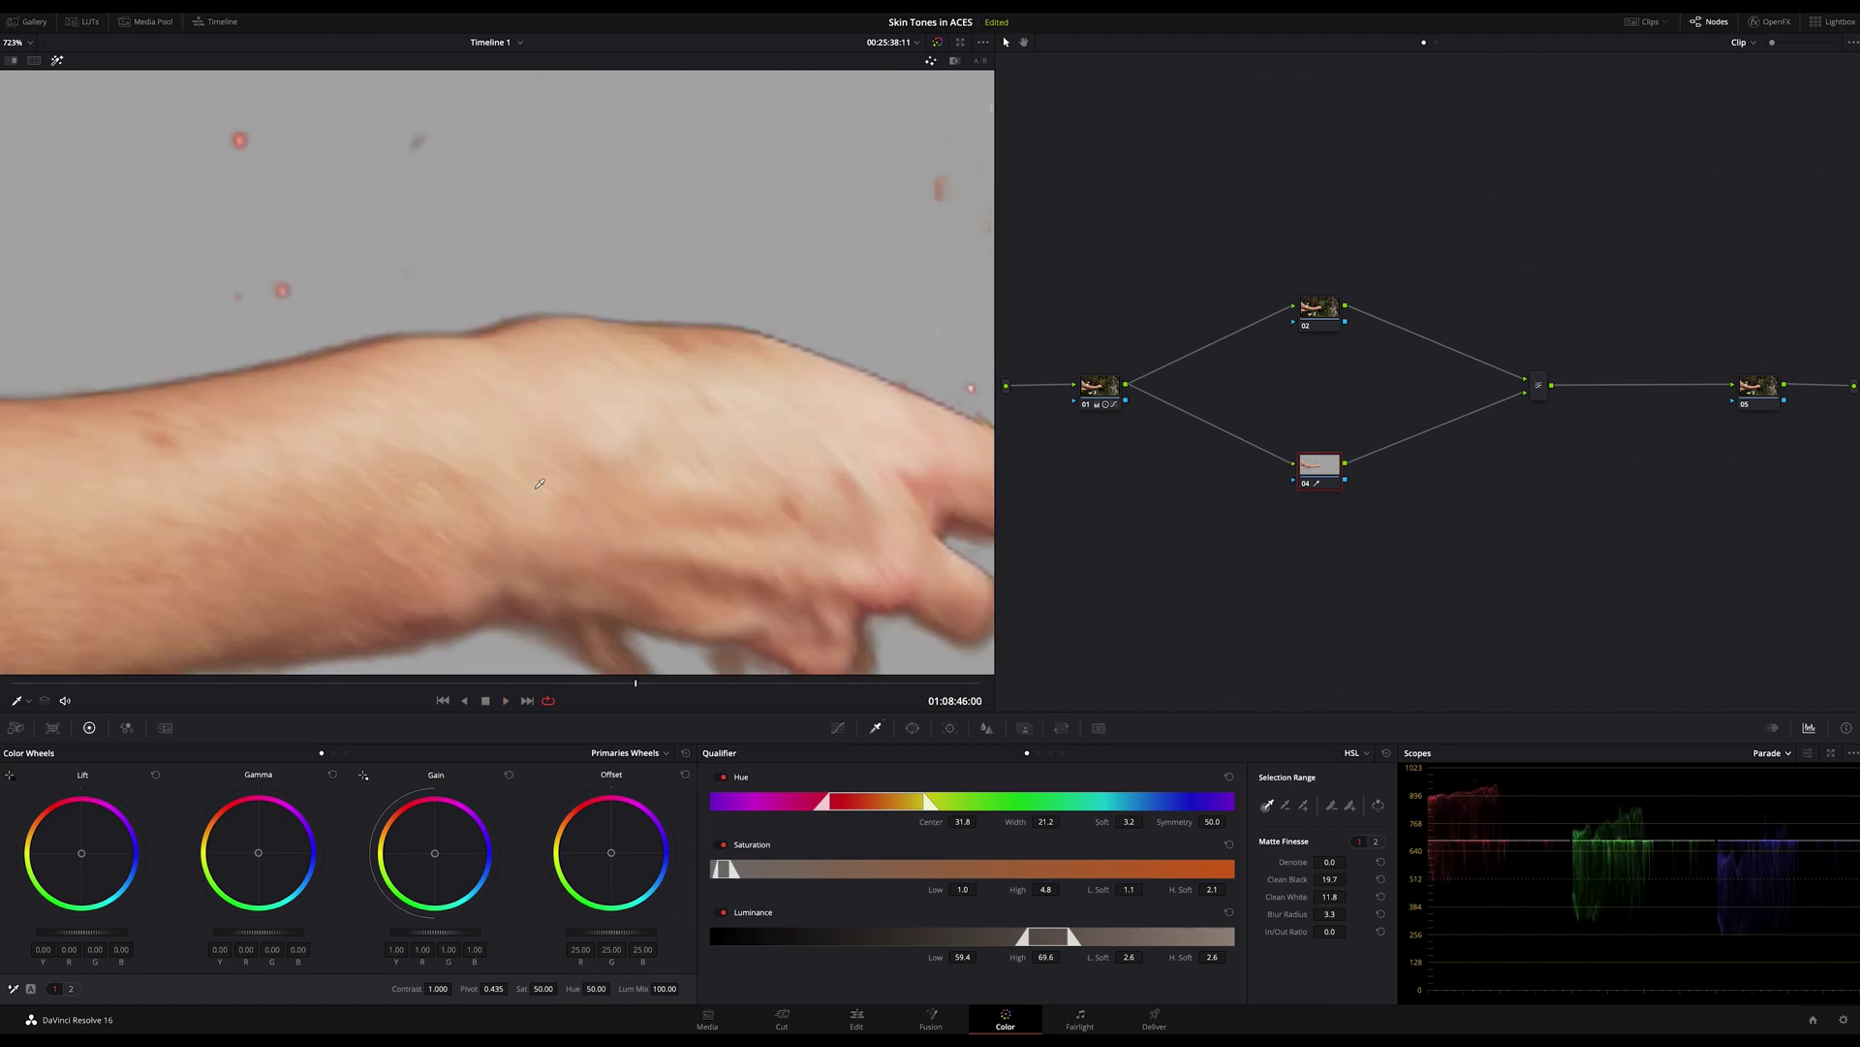
key(space)
key(shift+z)
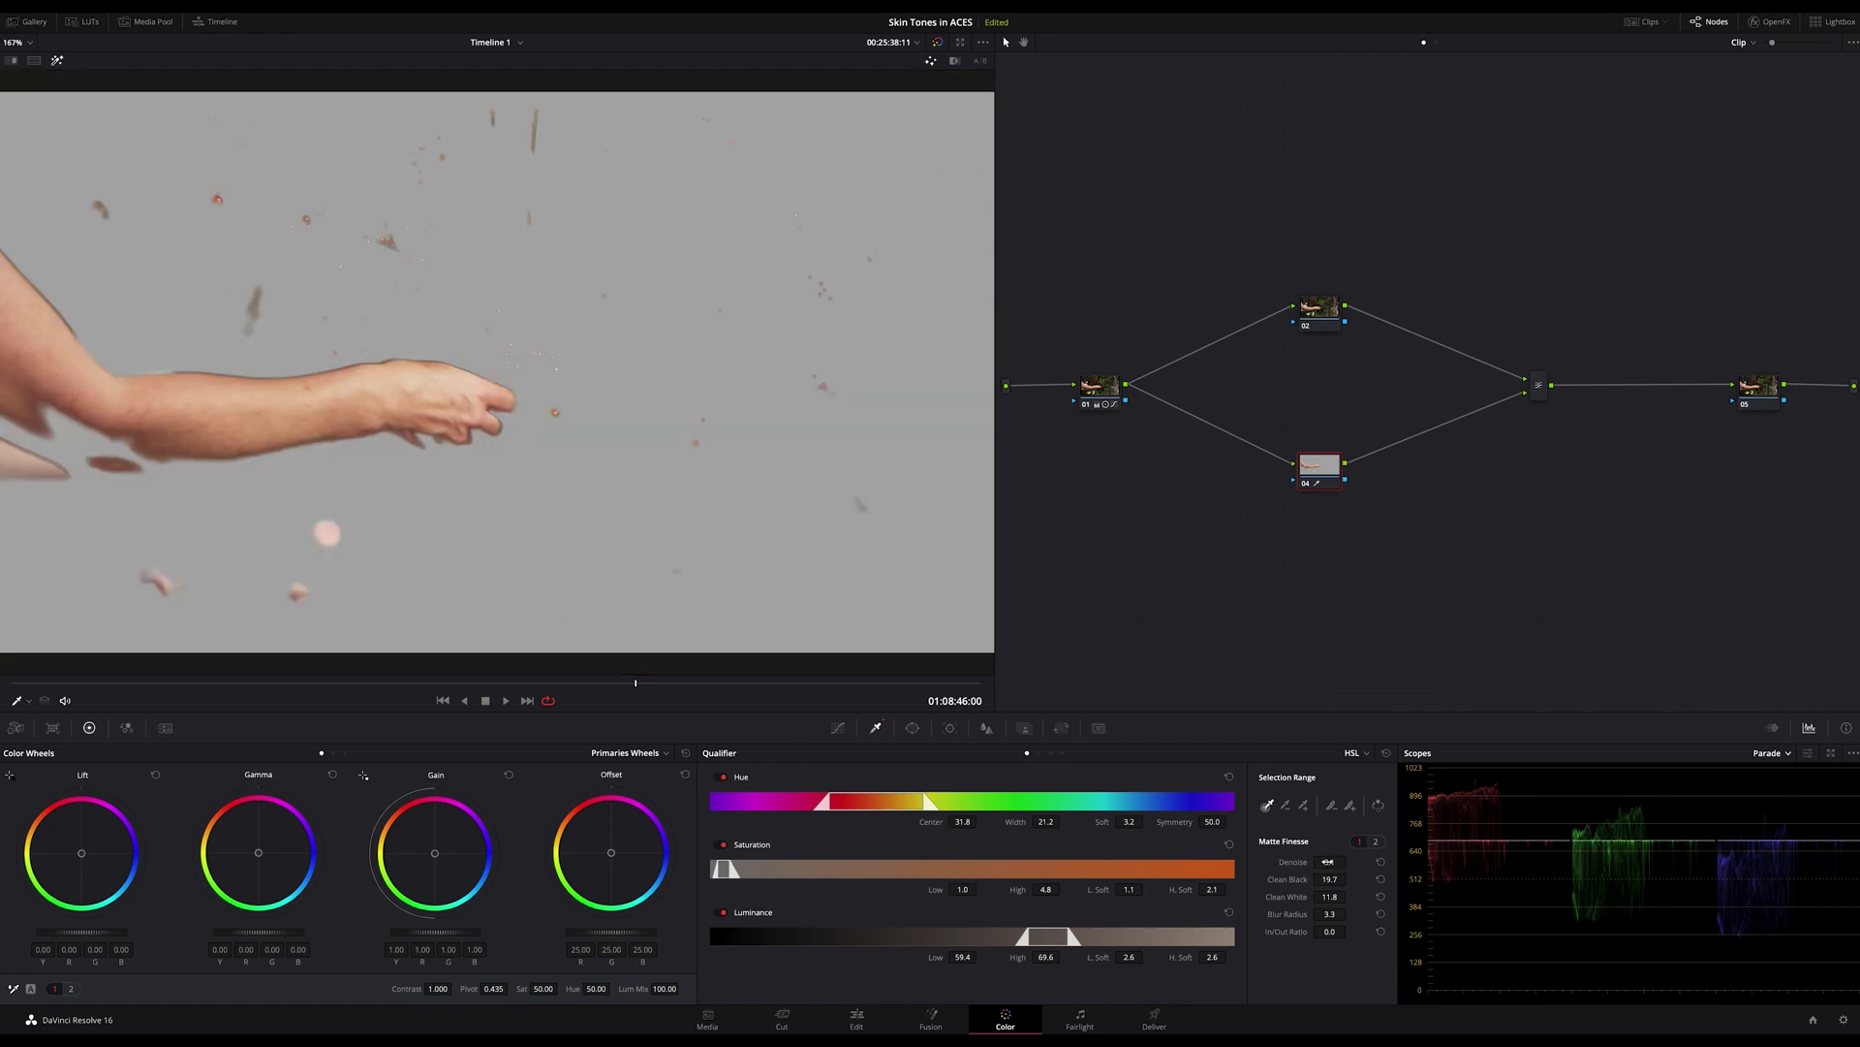
- Set Denoise 24.9, hue centre 29.3 and saturation high 6.5, then rewind the playhead
drag(1328, 861, 1321, 862)
drag(1350, 862, 1350, 861)
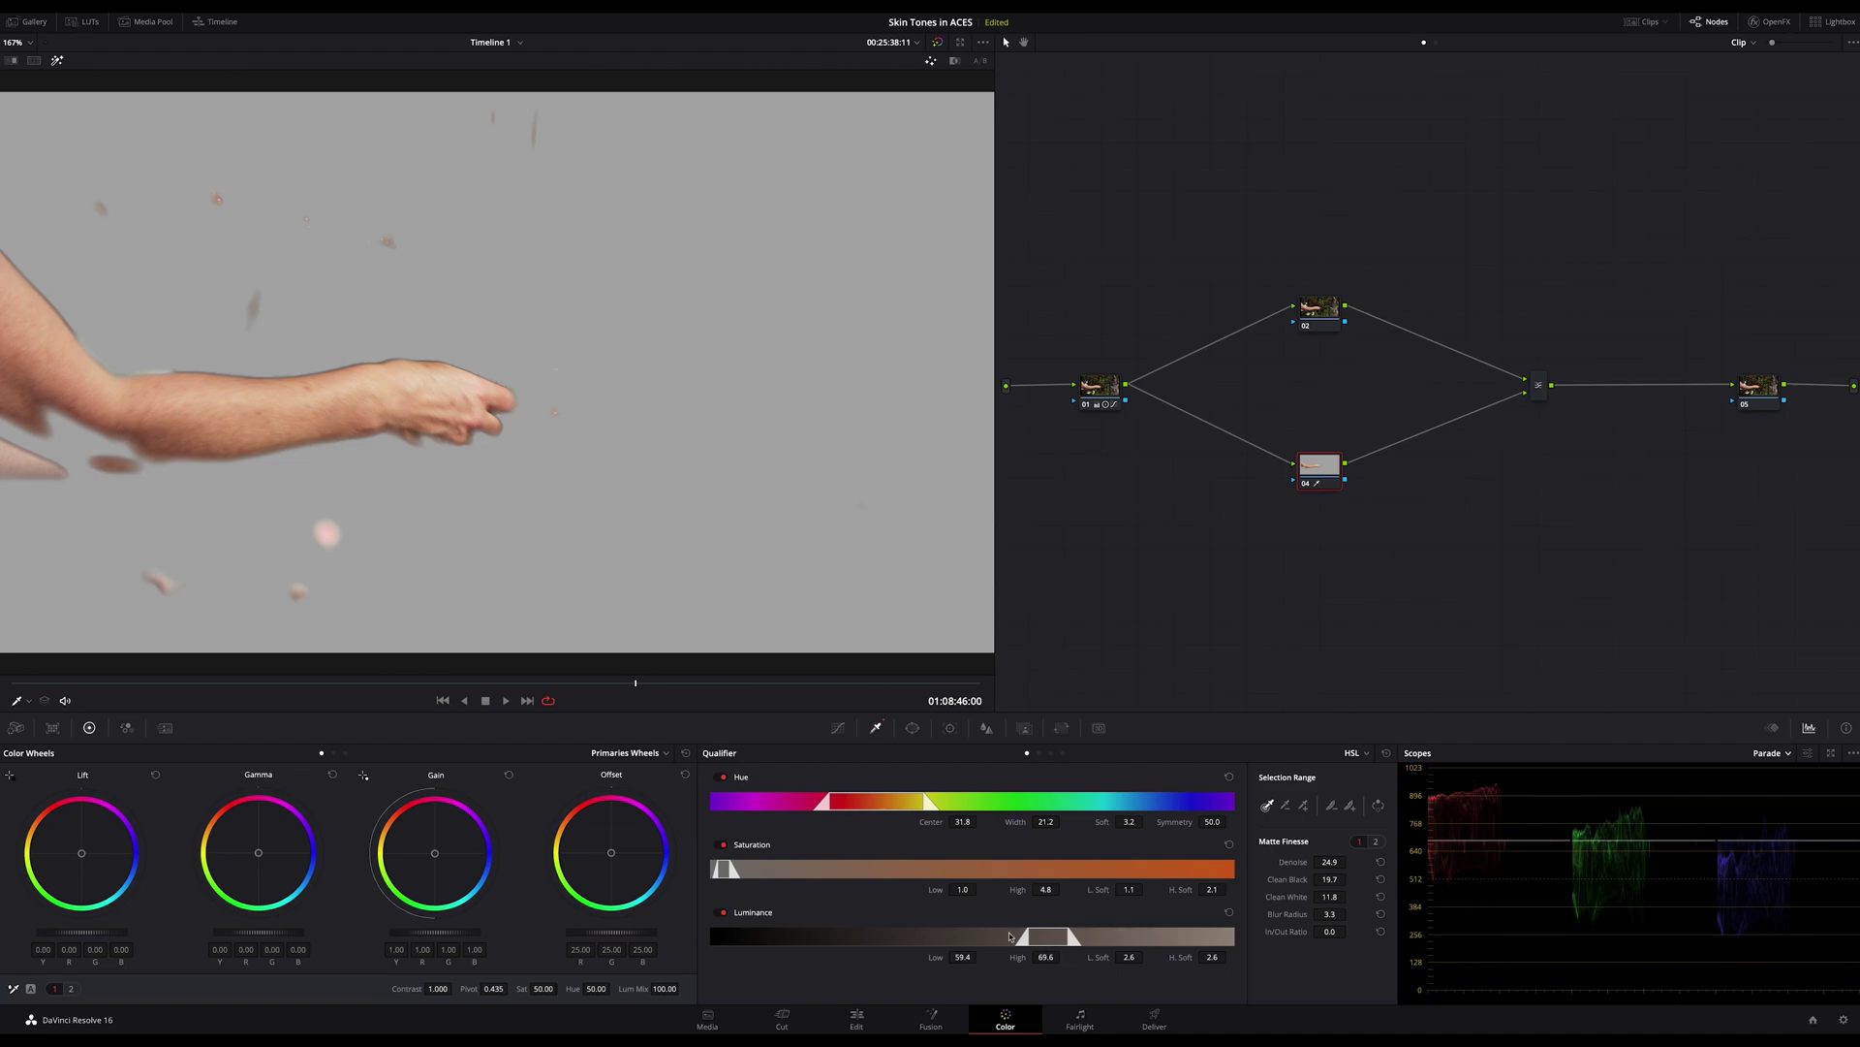
drag(889, 803, 876, 803)
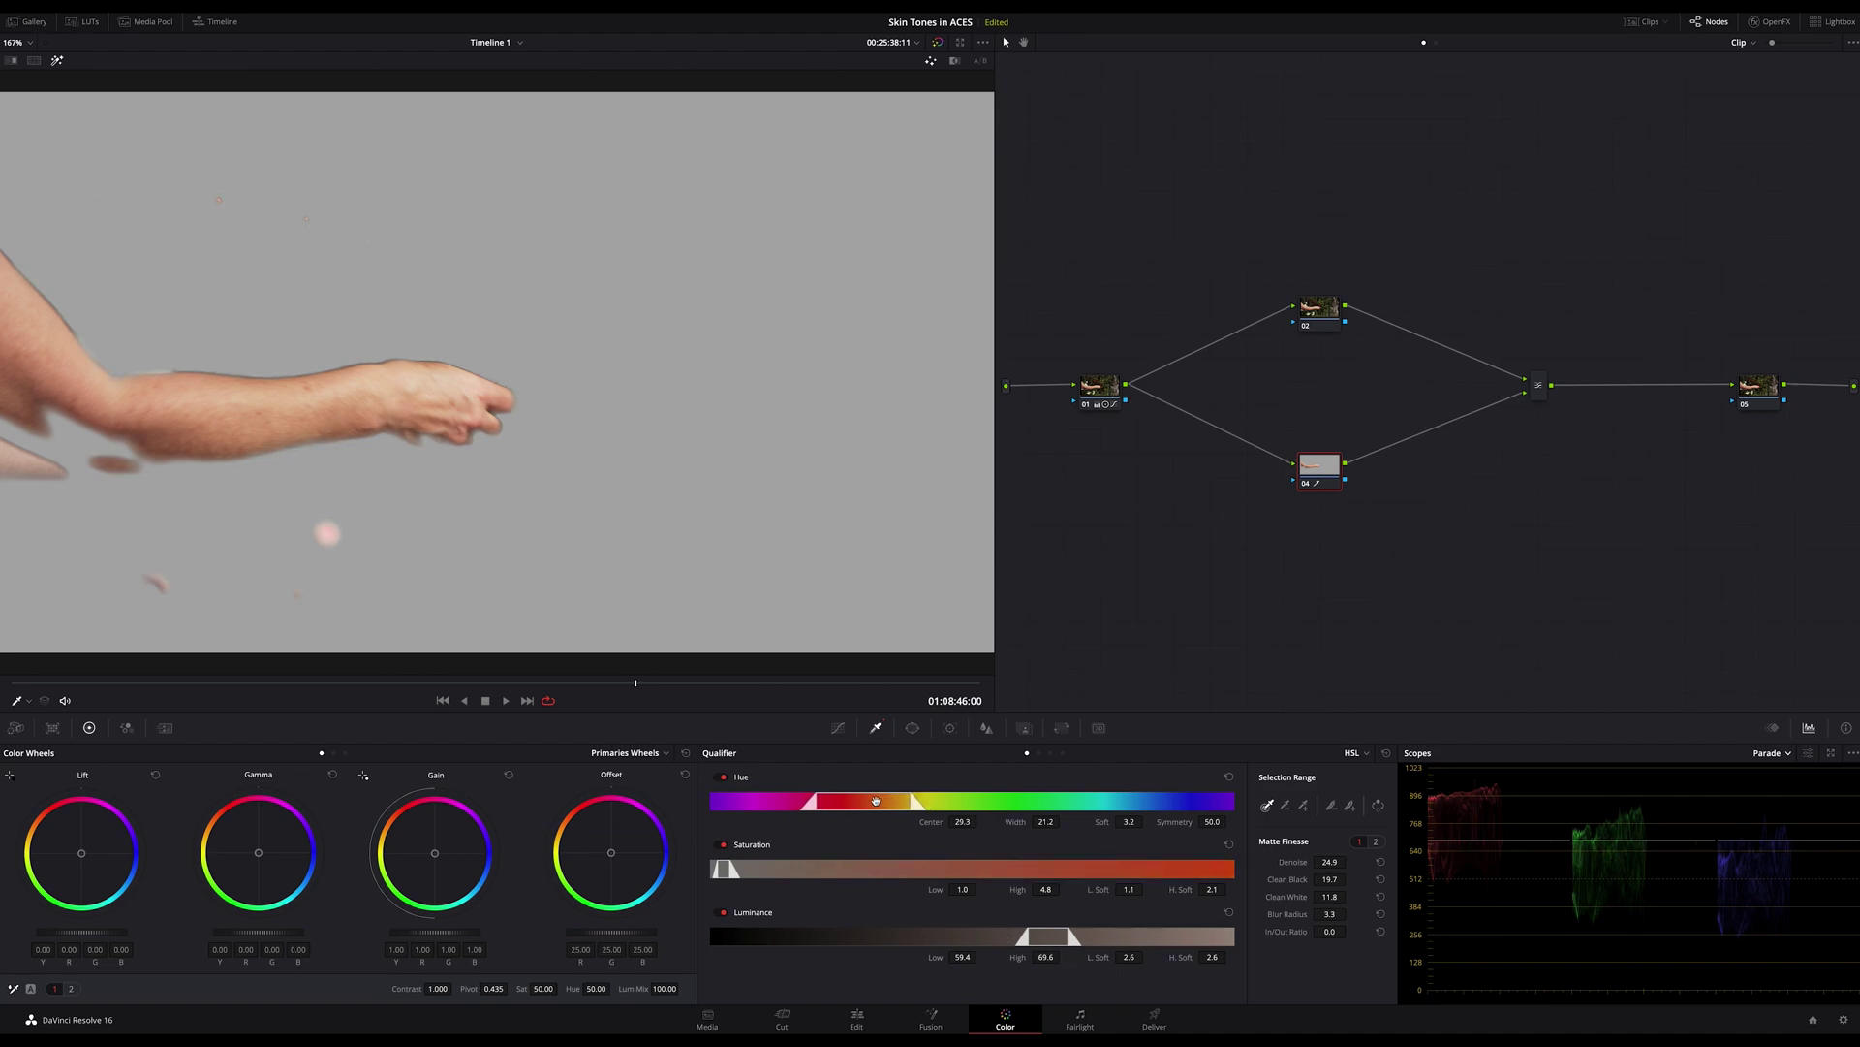
drag(720, 869, 720, 870)
mouse_move(731, 869)
mouse_down()
mouse_move(766, 870)
mouse_move(741, 870)
mouse_up()
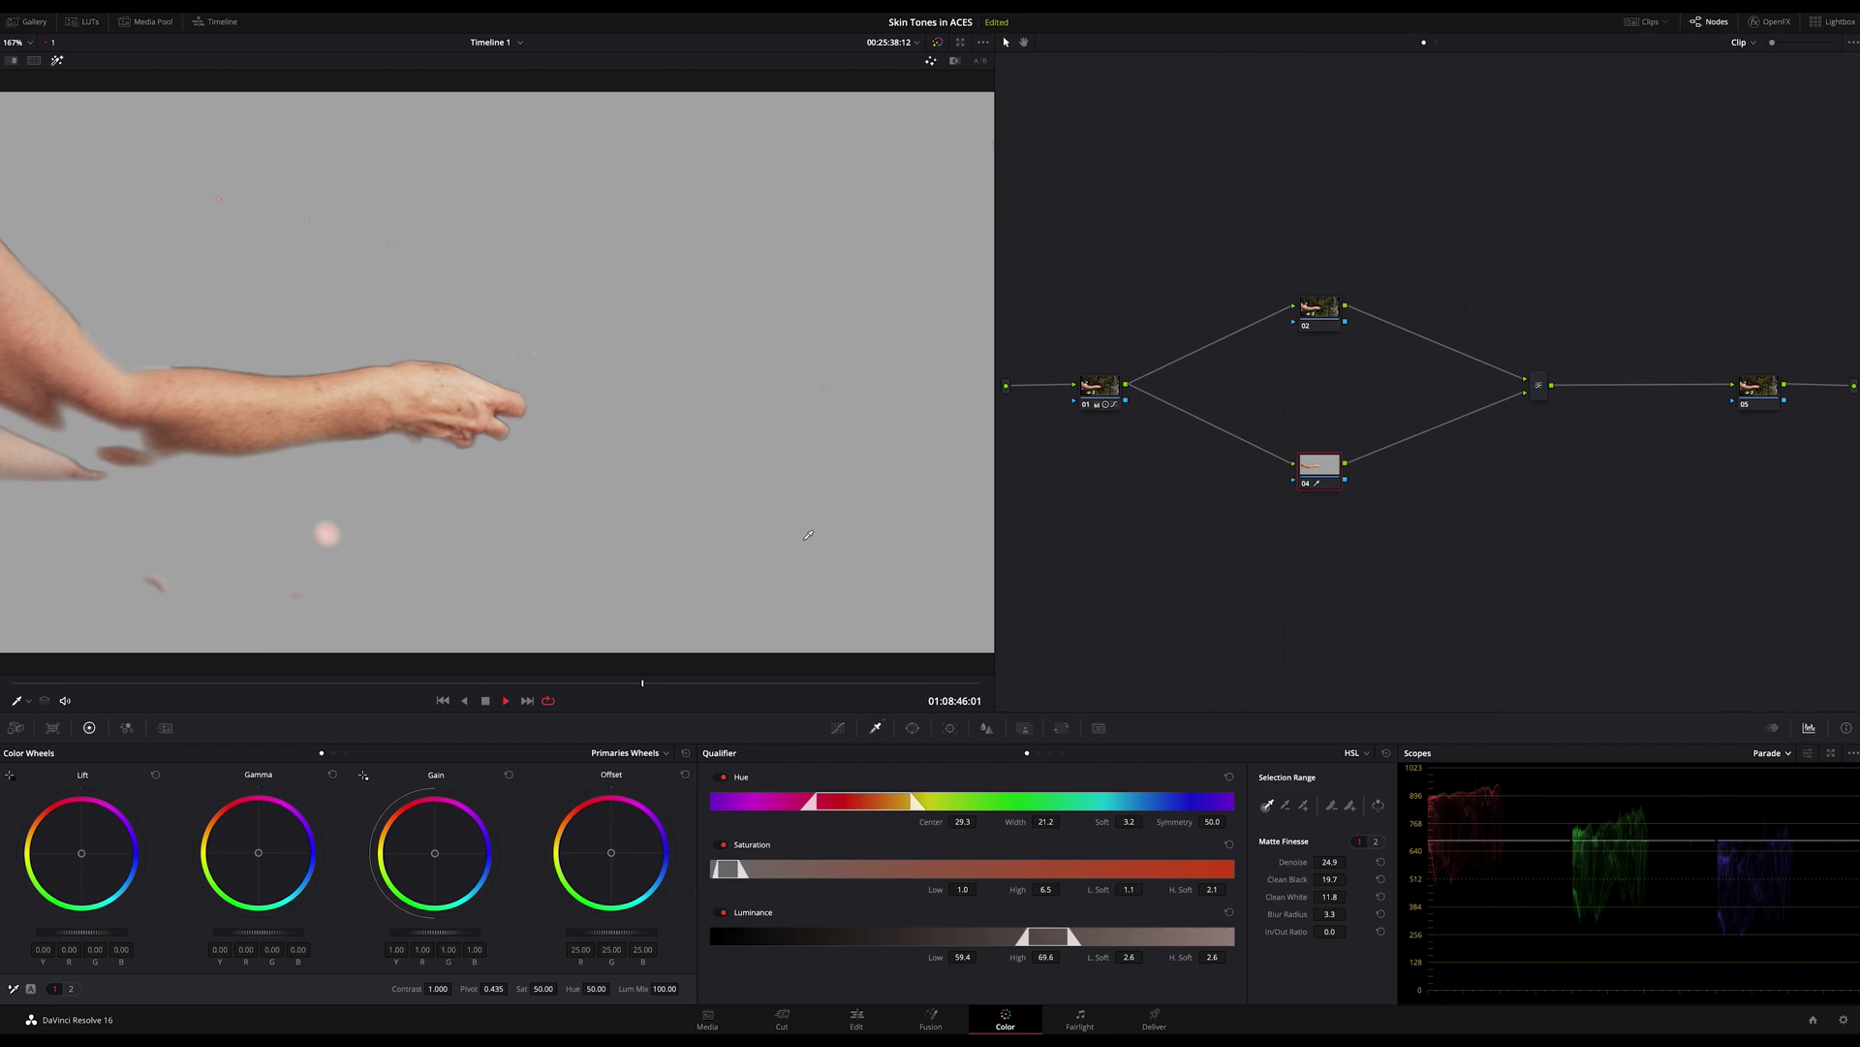
click(27, 684)
drag(28, 684, 4, 686)
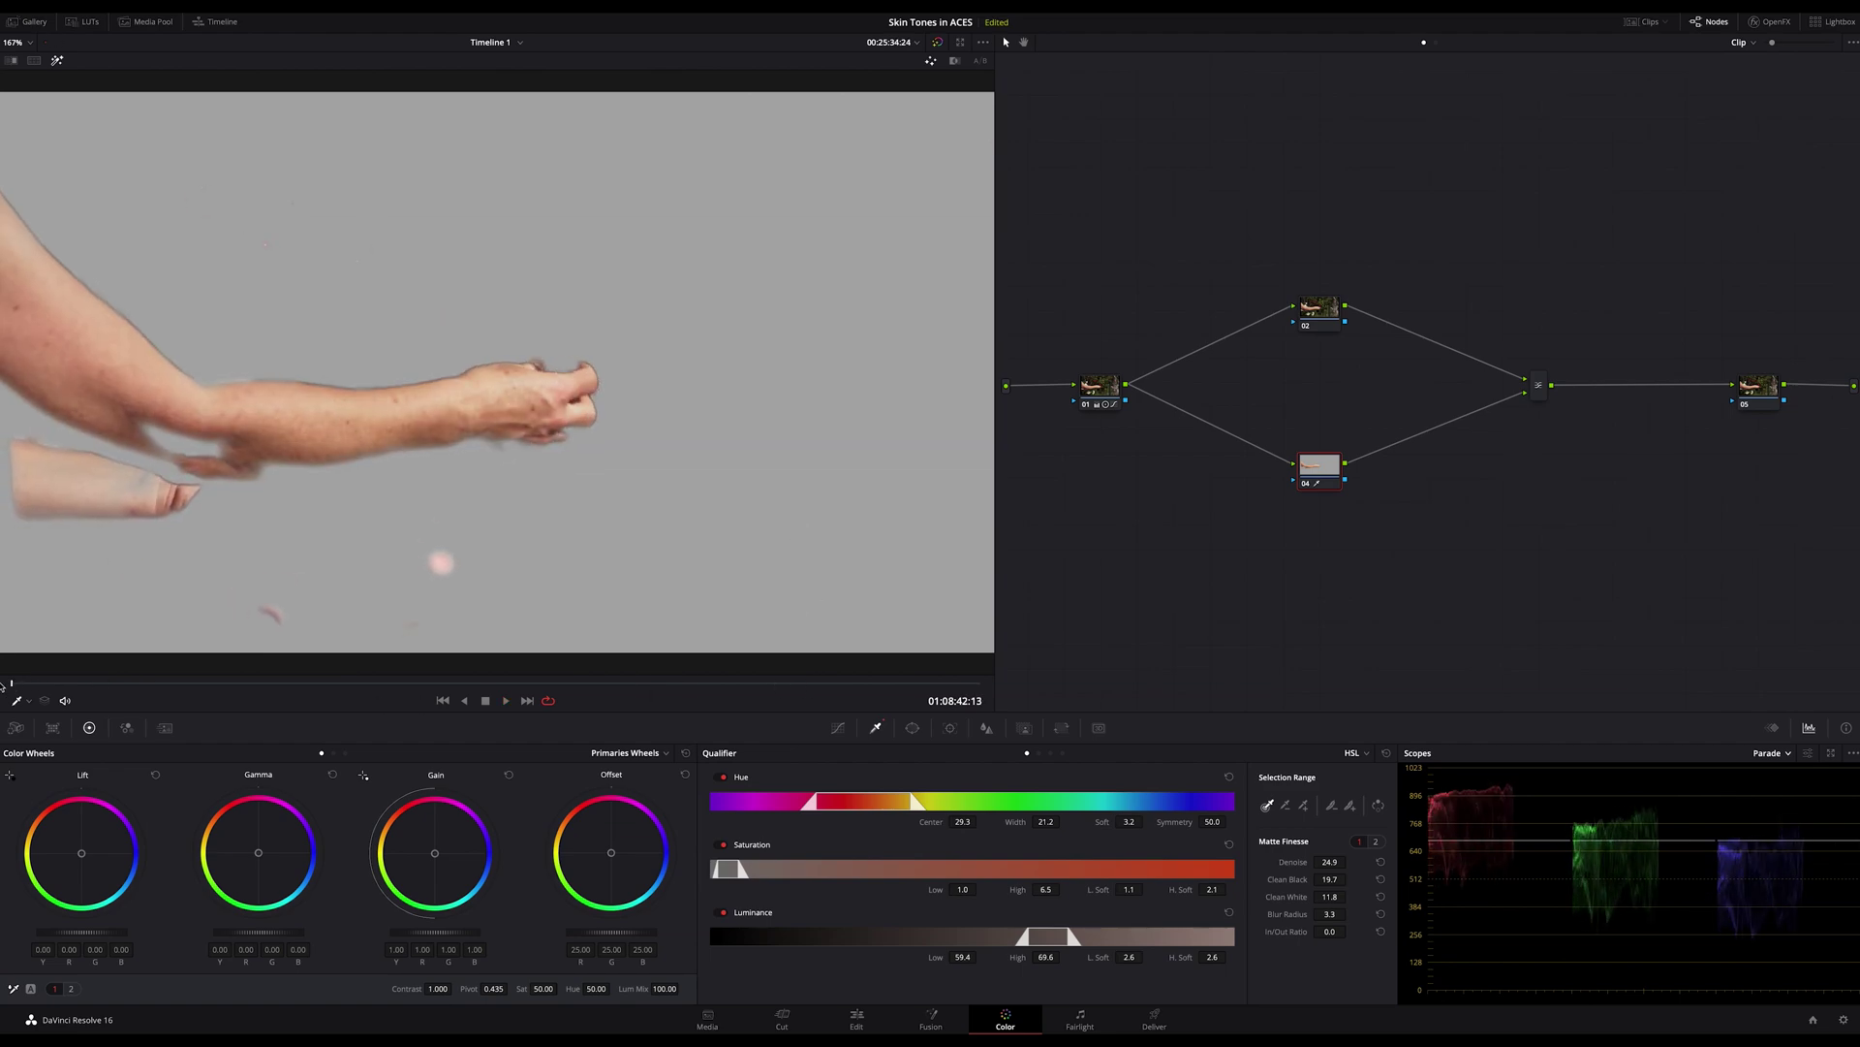
- Raise node 02's gamma to 0.15, then toggle Highlight on node 04 to review the skin key
click(1320, 313)
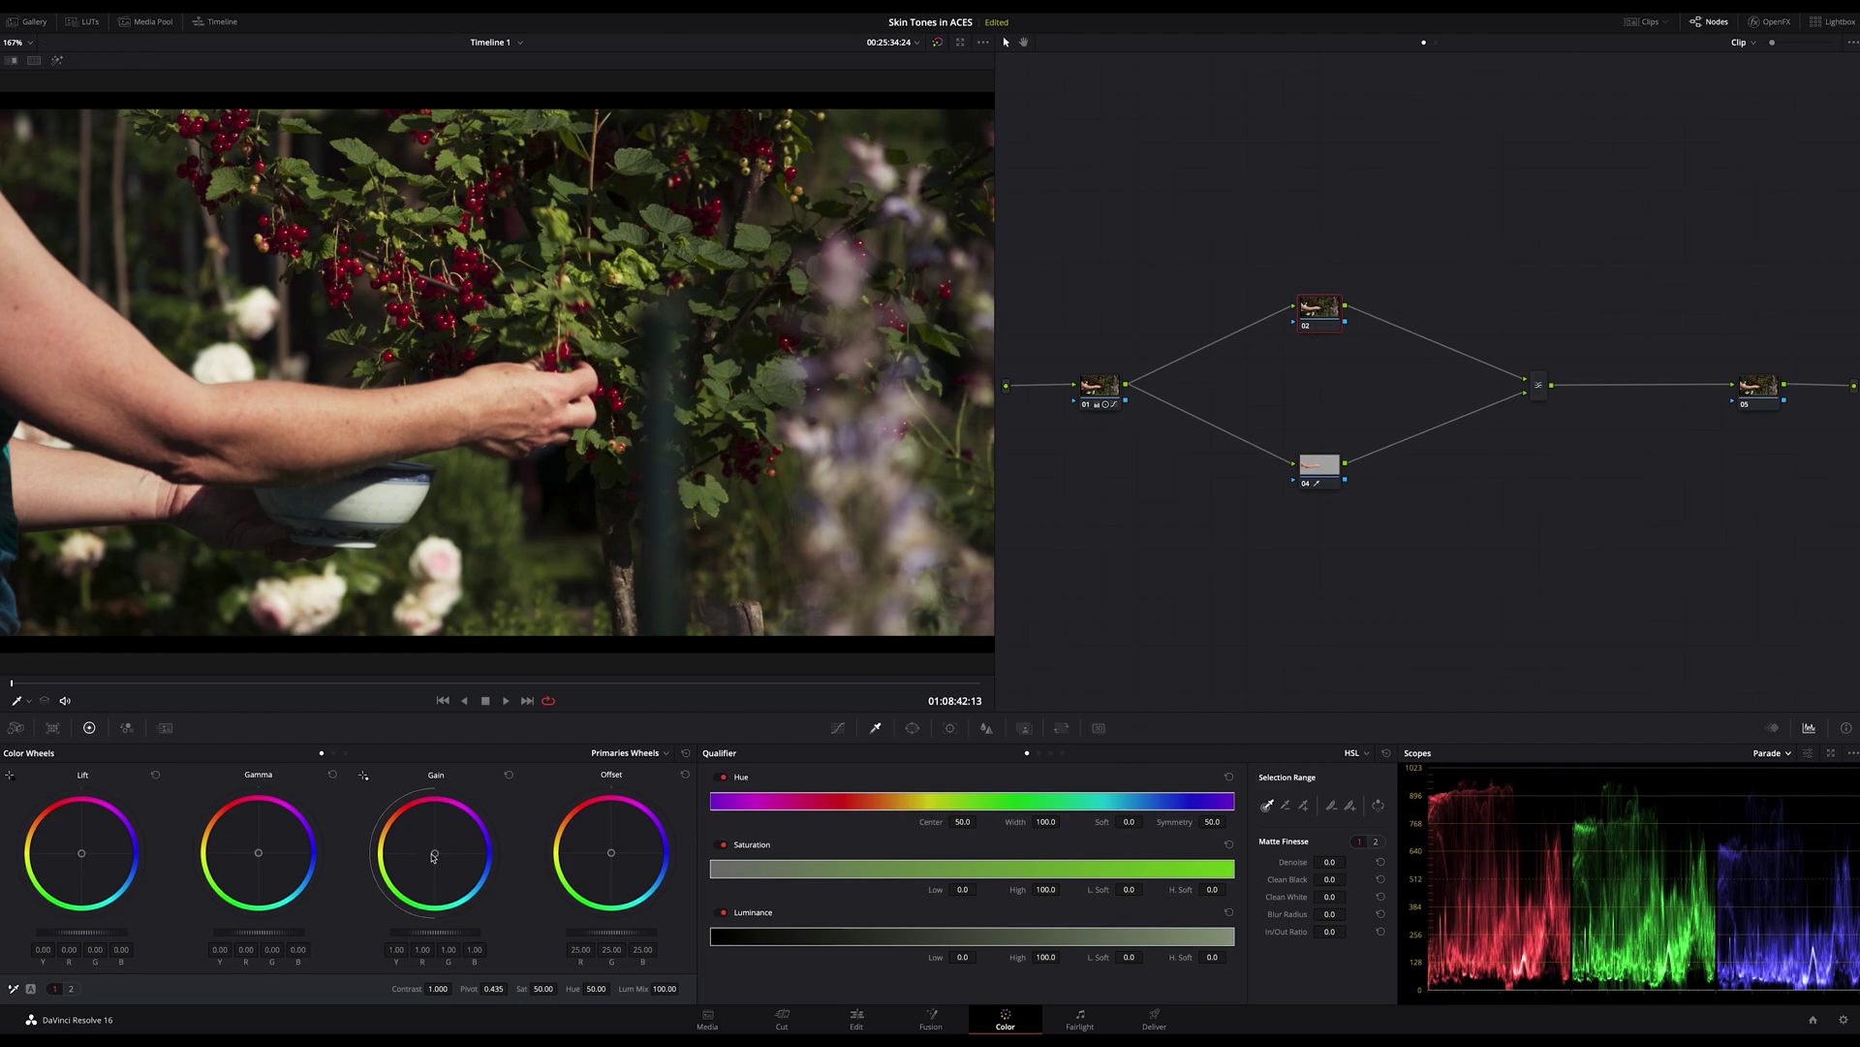
mouse_move(278, 935)
mouse_down()
mouse_move(229, 935)
mouse_move(311, 935)
mouse_up()
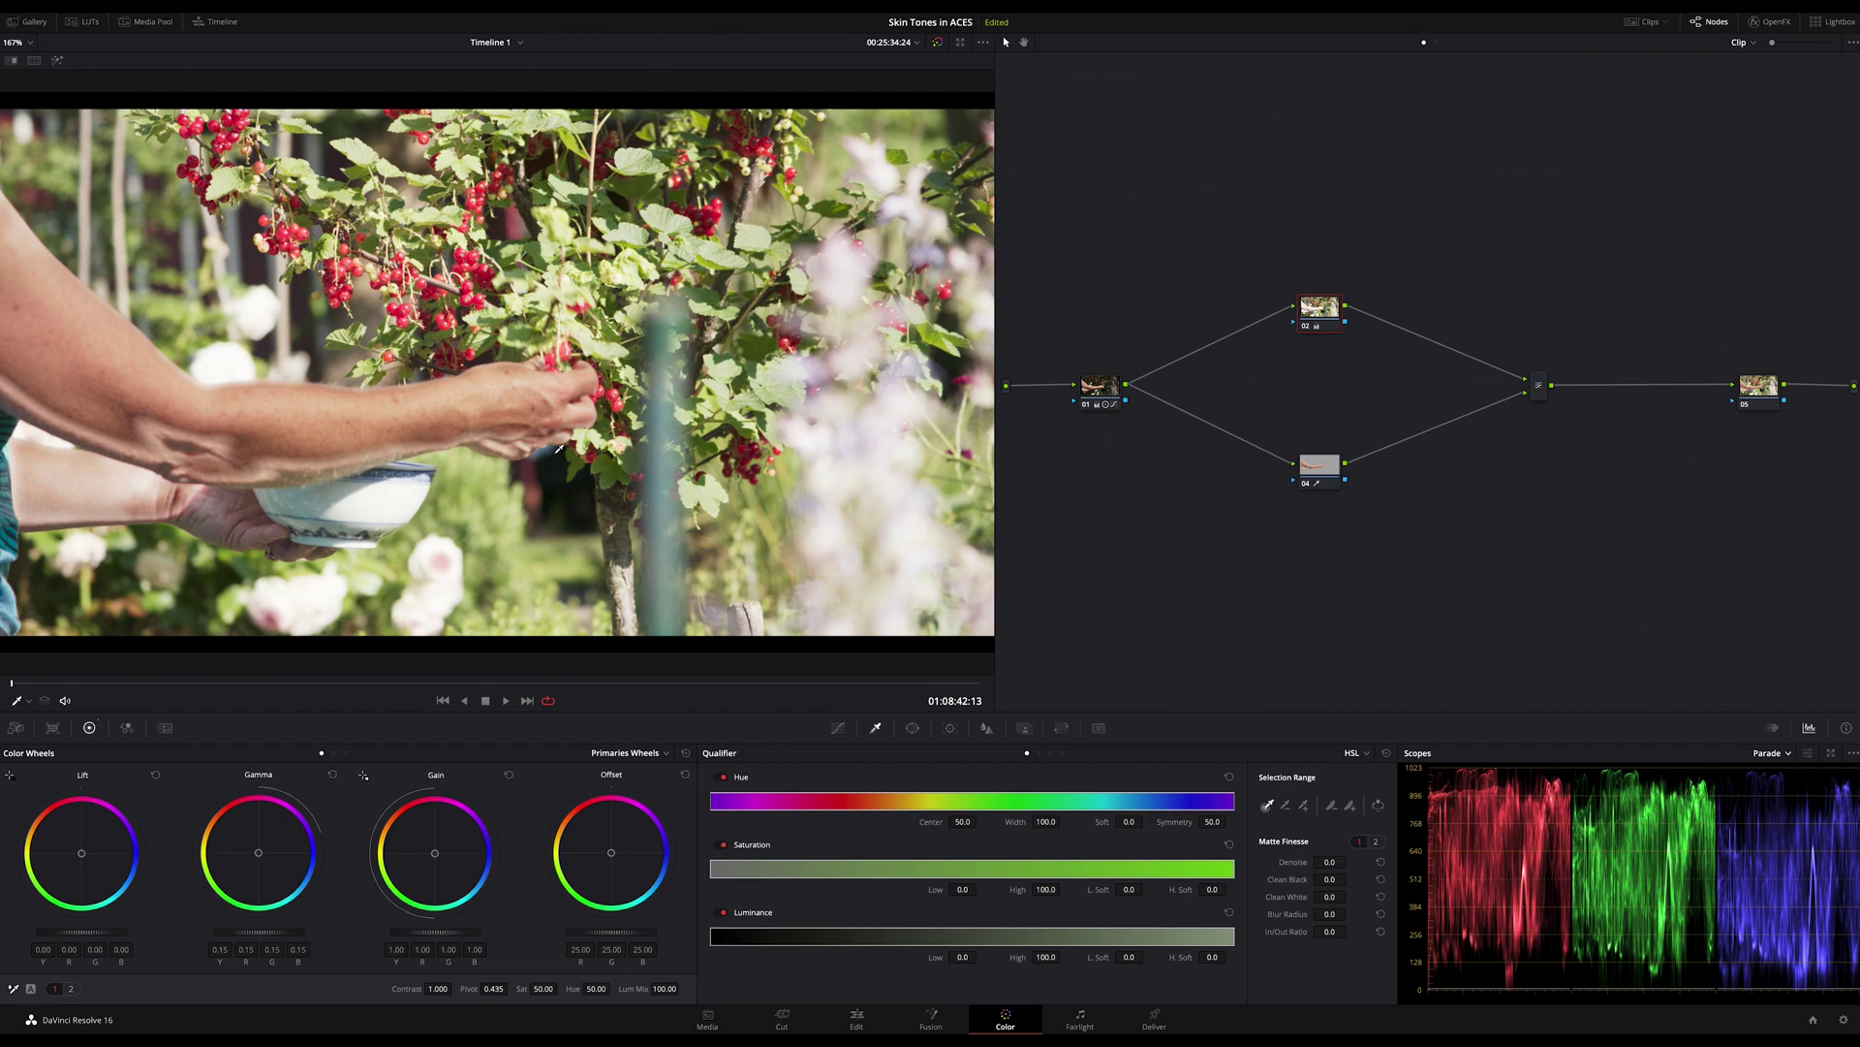
click(1321, 466)
key(shift+h)
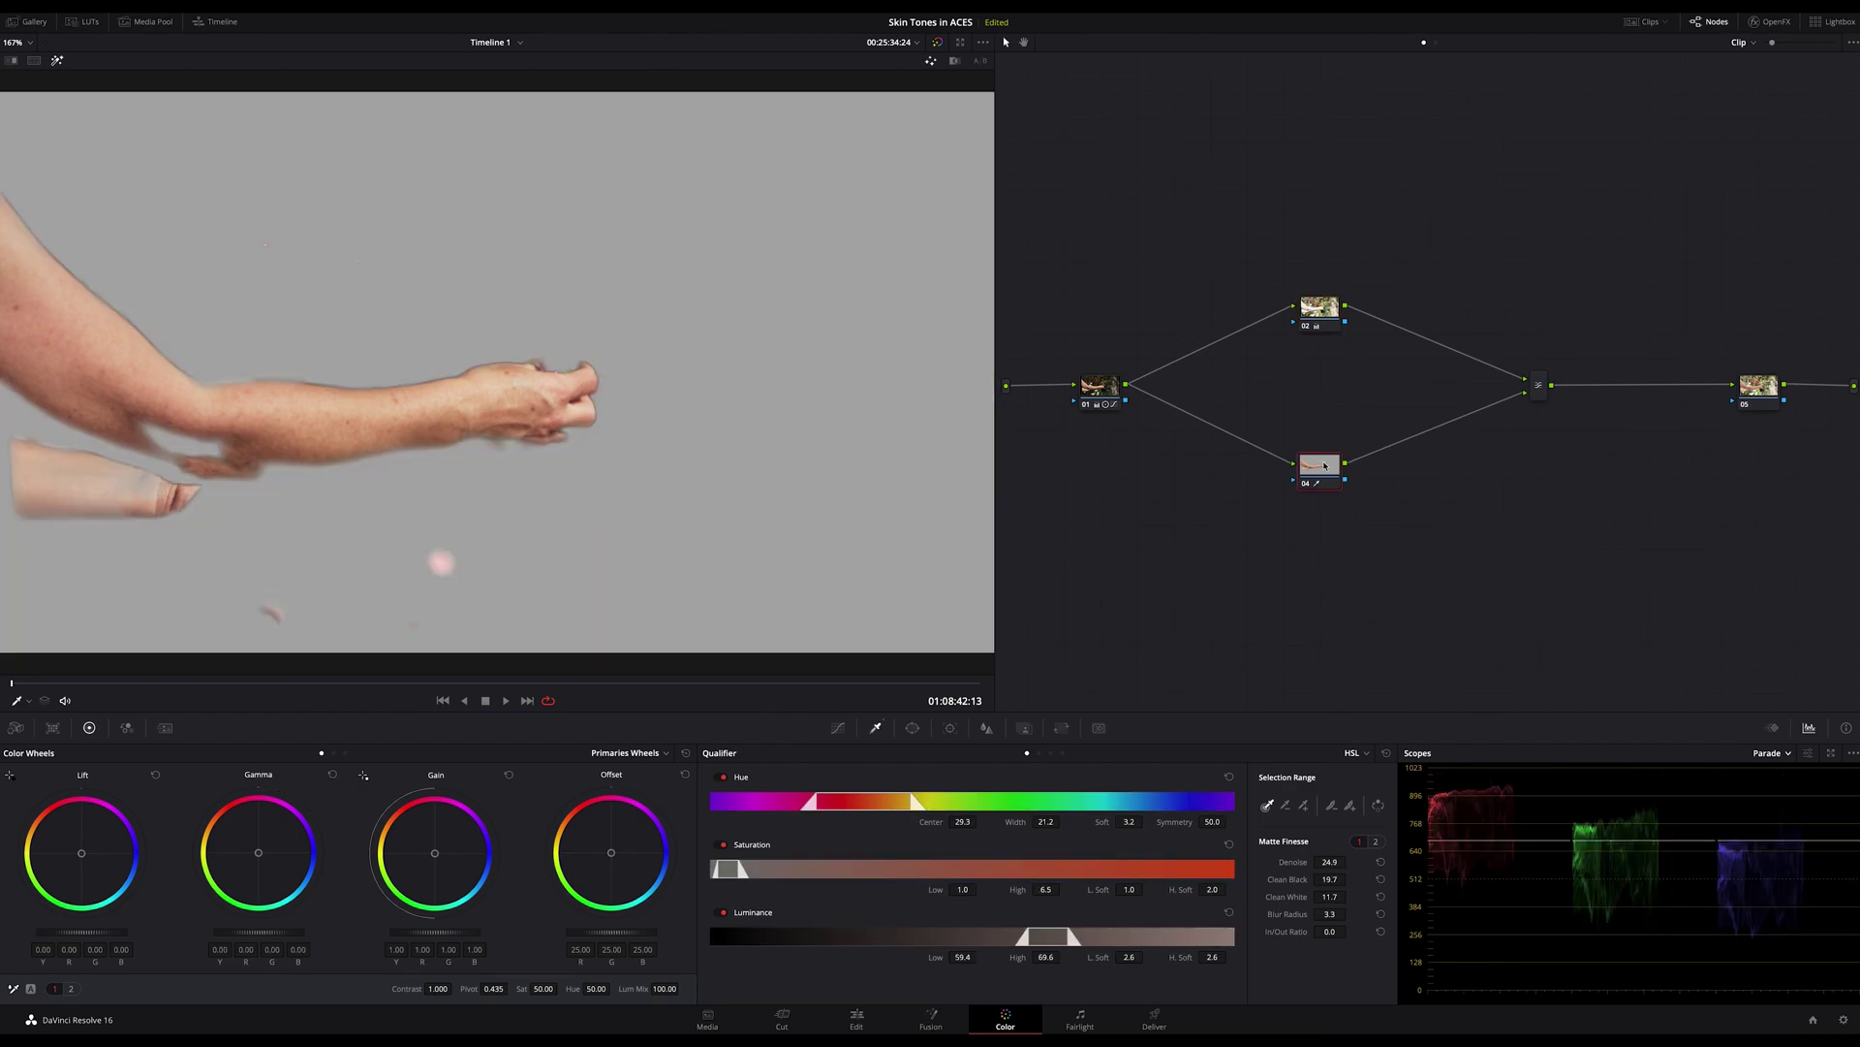
key(shift+h)
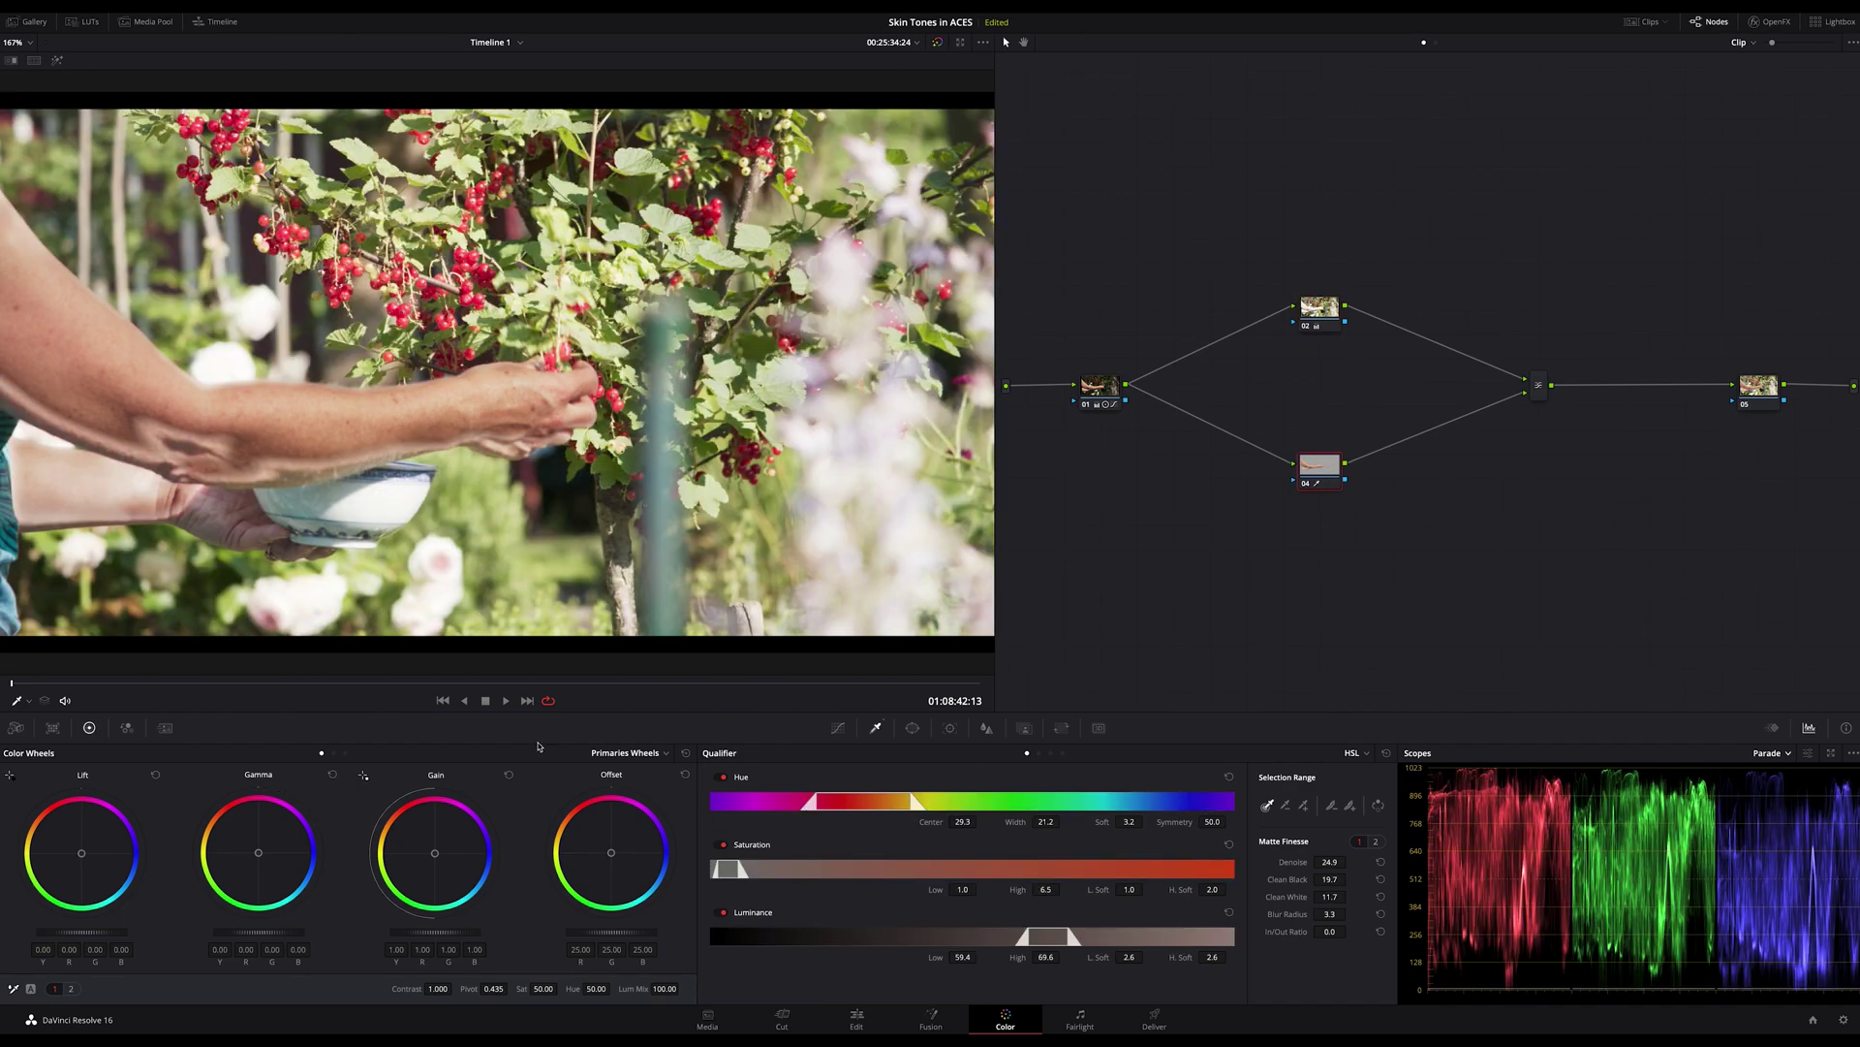
key(shift+h)
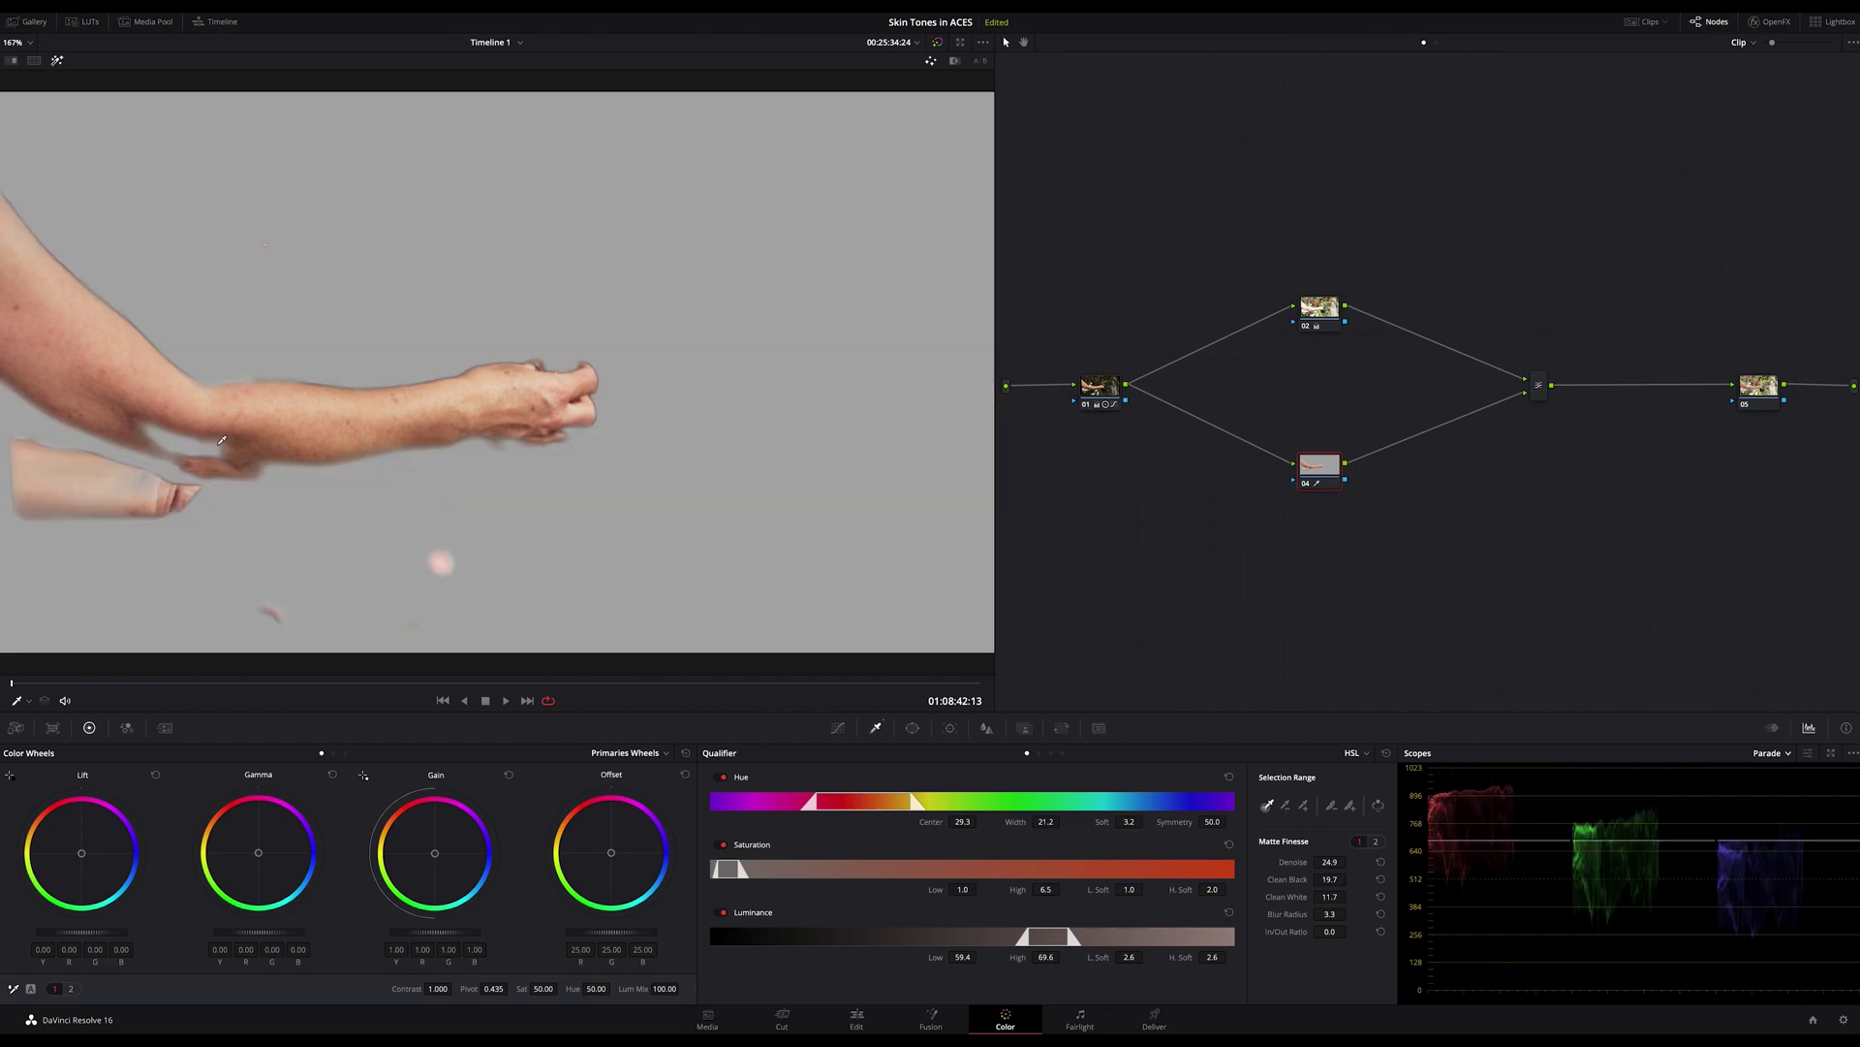
key(shift+h)
click(934, 520)
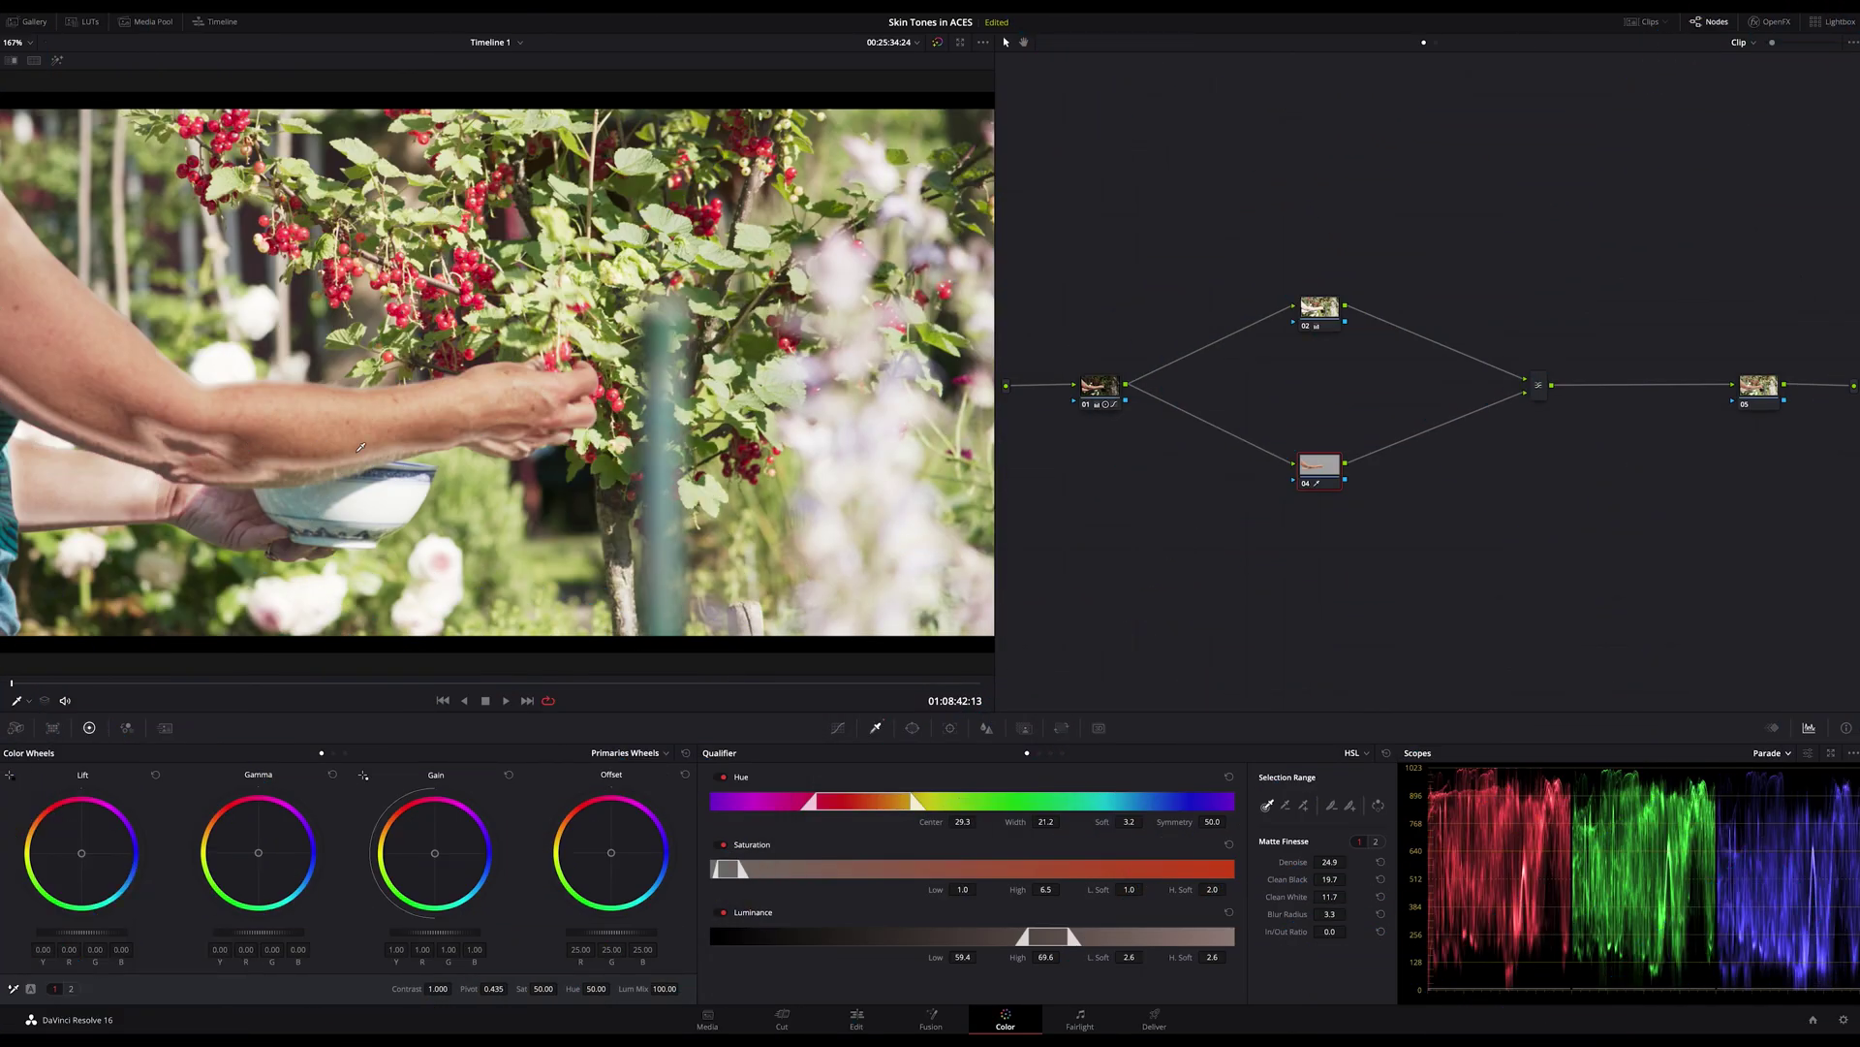
- Reset node 02's grade and move node 04 up in the graph
right_click(1320, 308)
click(1352, 340)
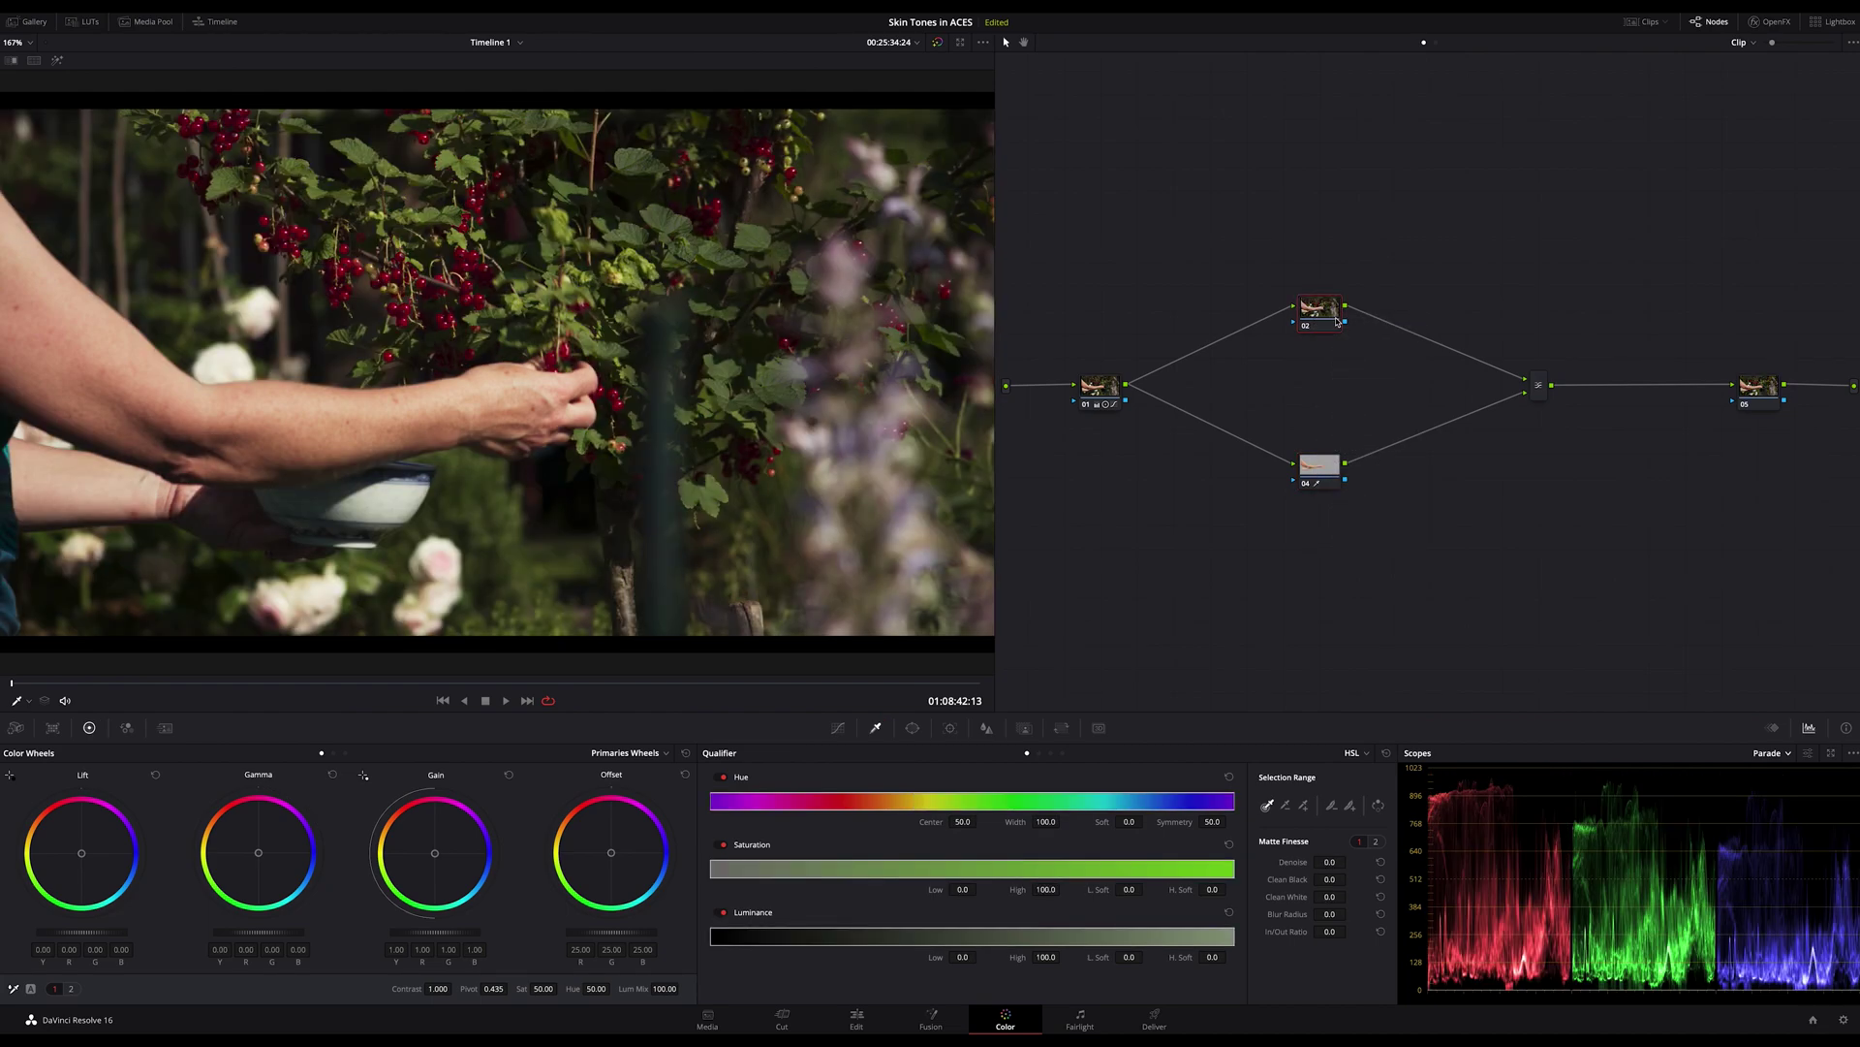
drag(1320, 467, 1319, 398)
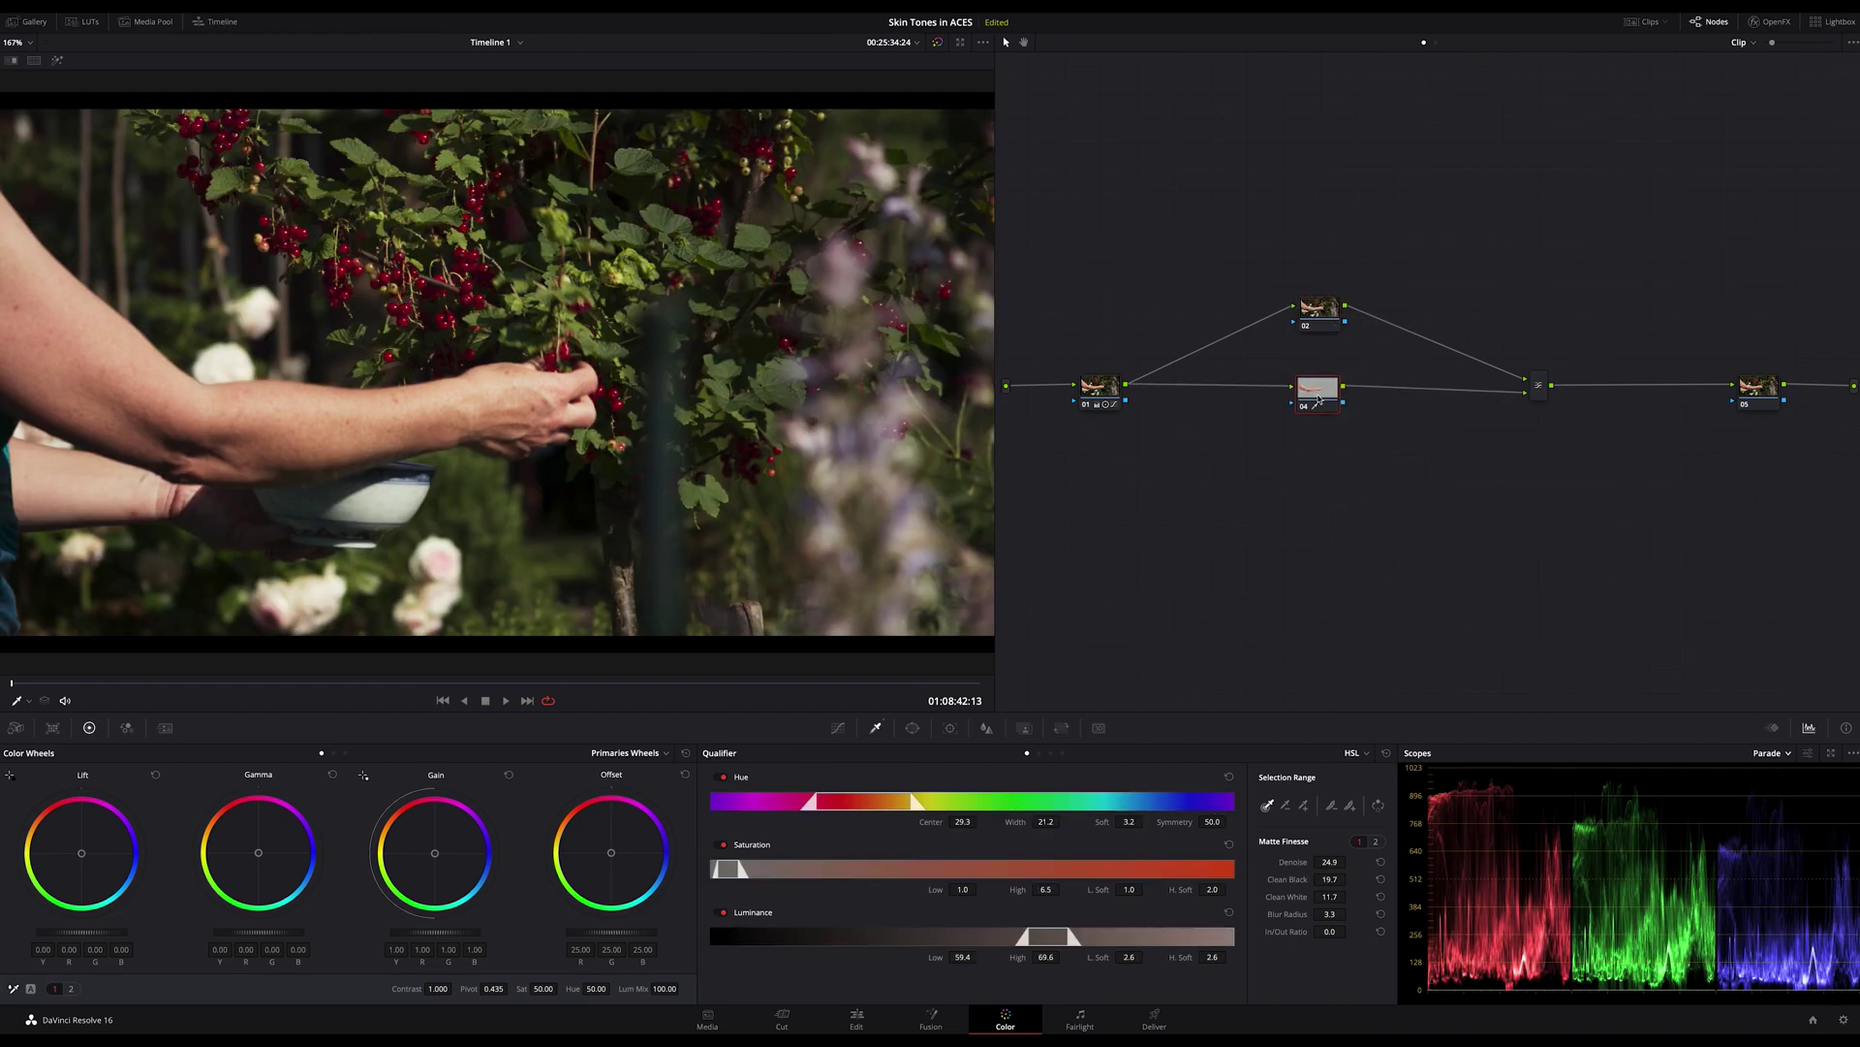
- Add parallel node 06 below node 04 and sample the arm's skin tone for its qualifier
key(alt+p)
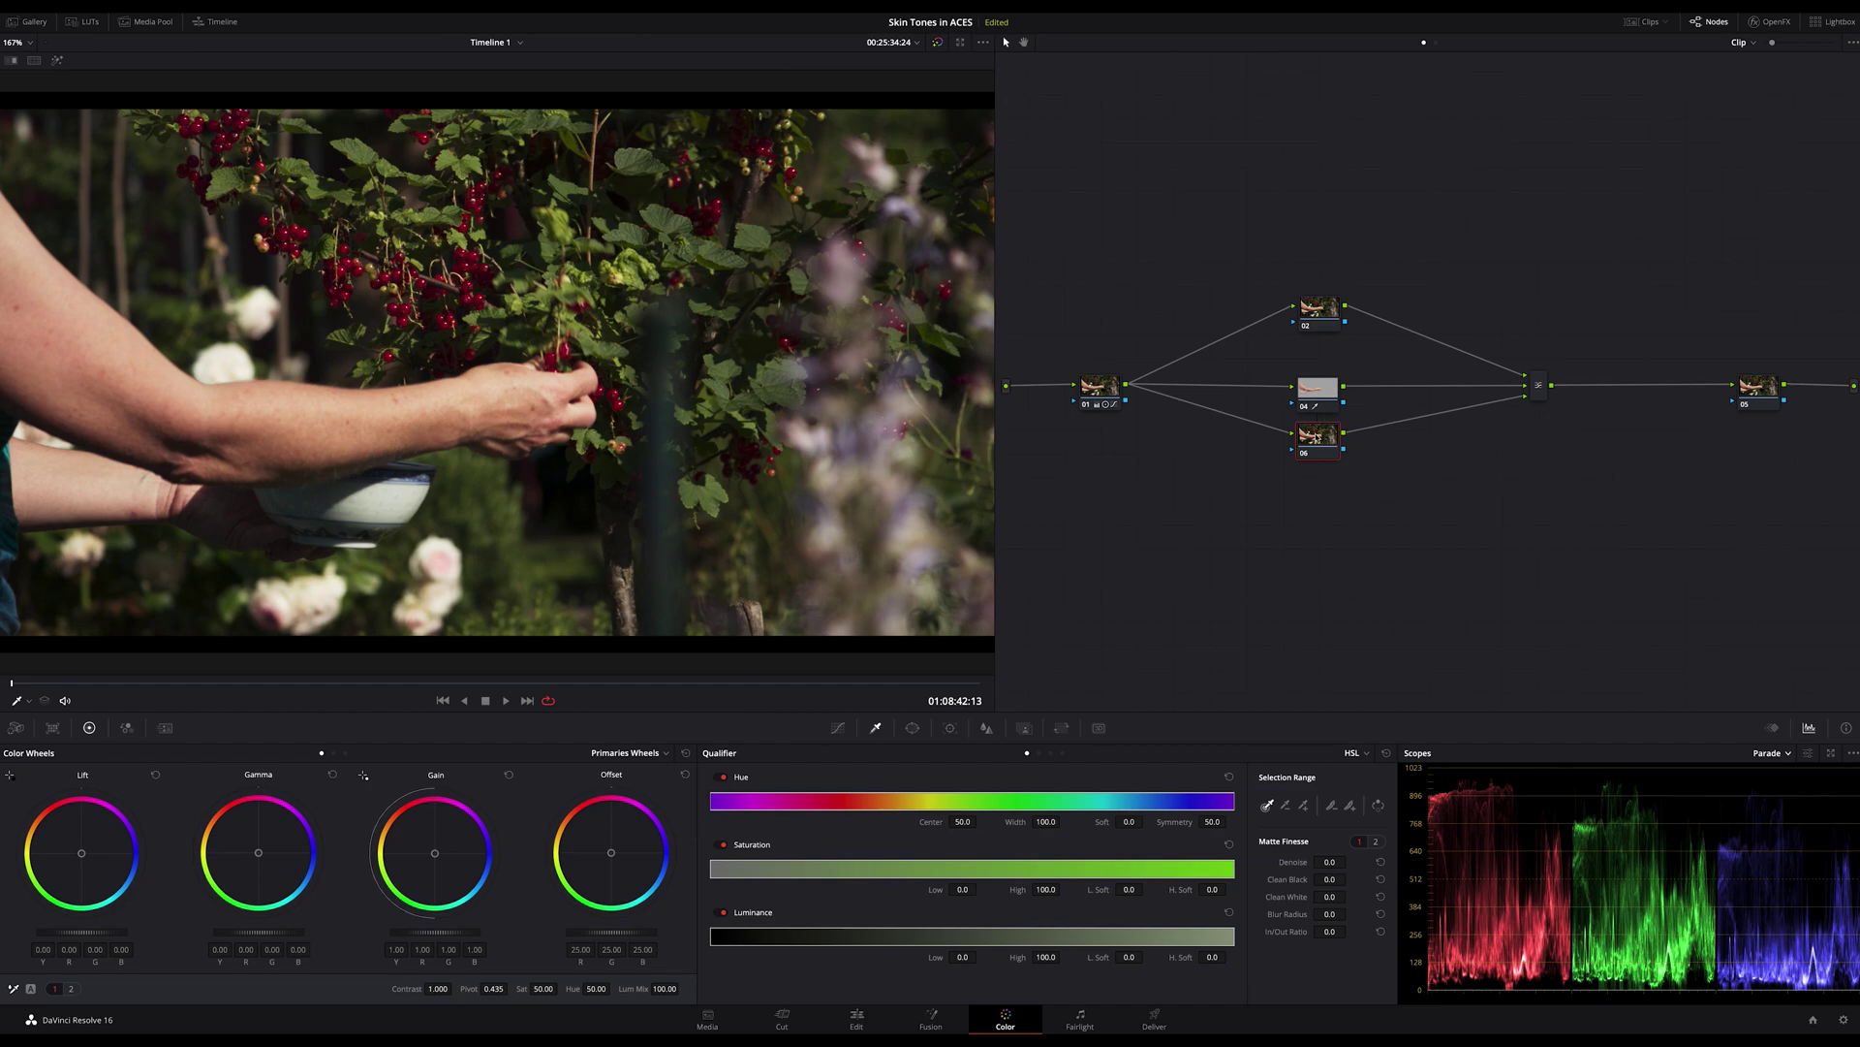
drag(1318, 438, 1317, 466)
right_click(1400, 492)
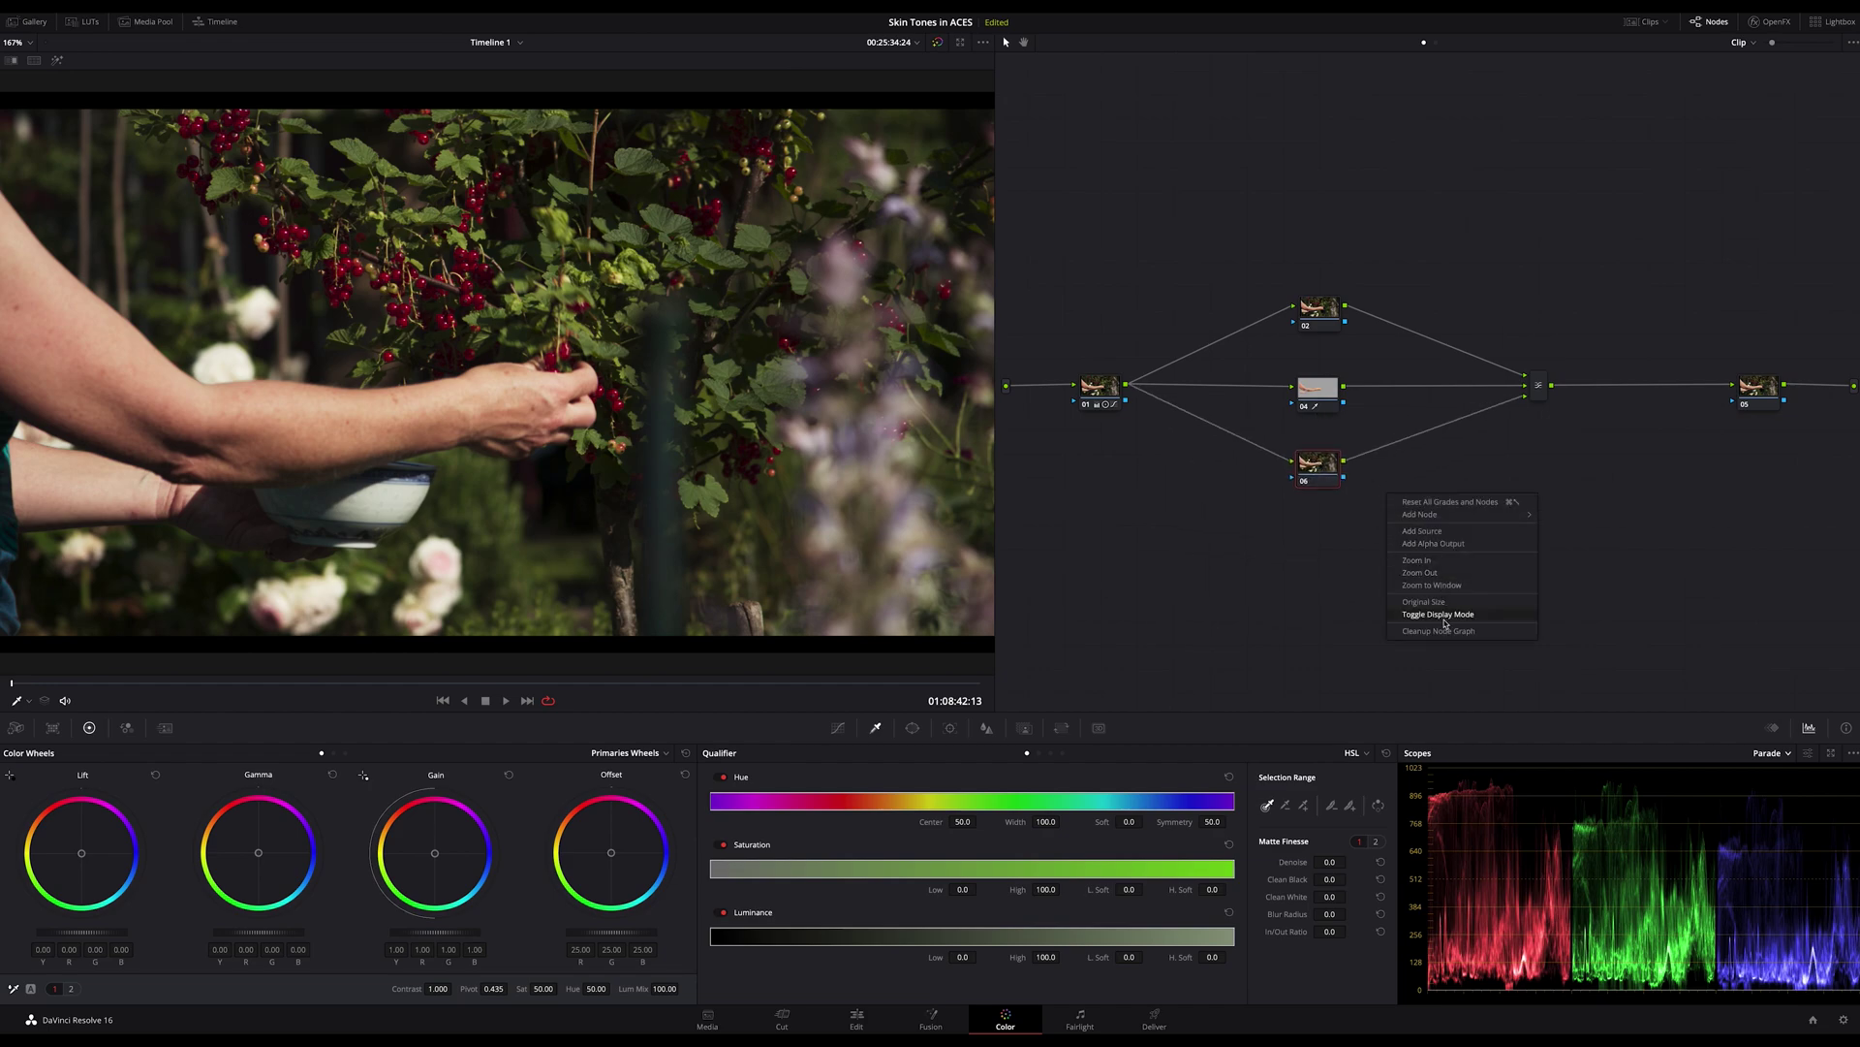
click(1351, 502)
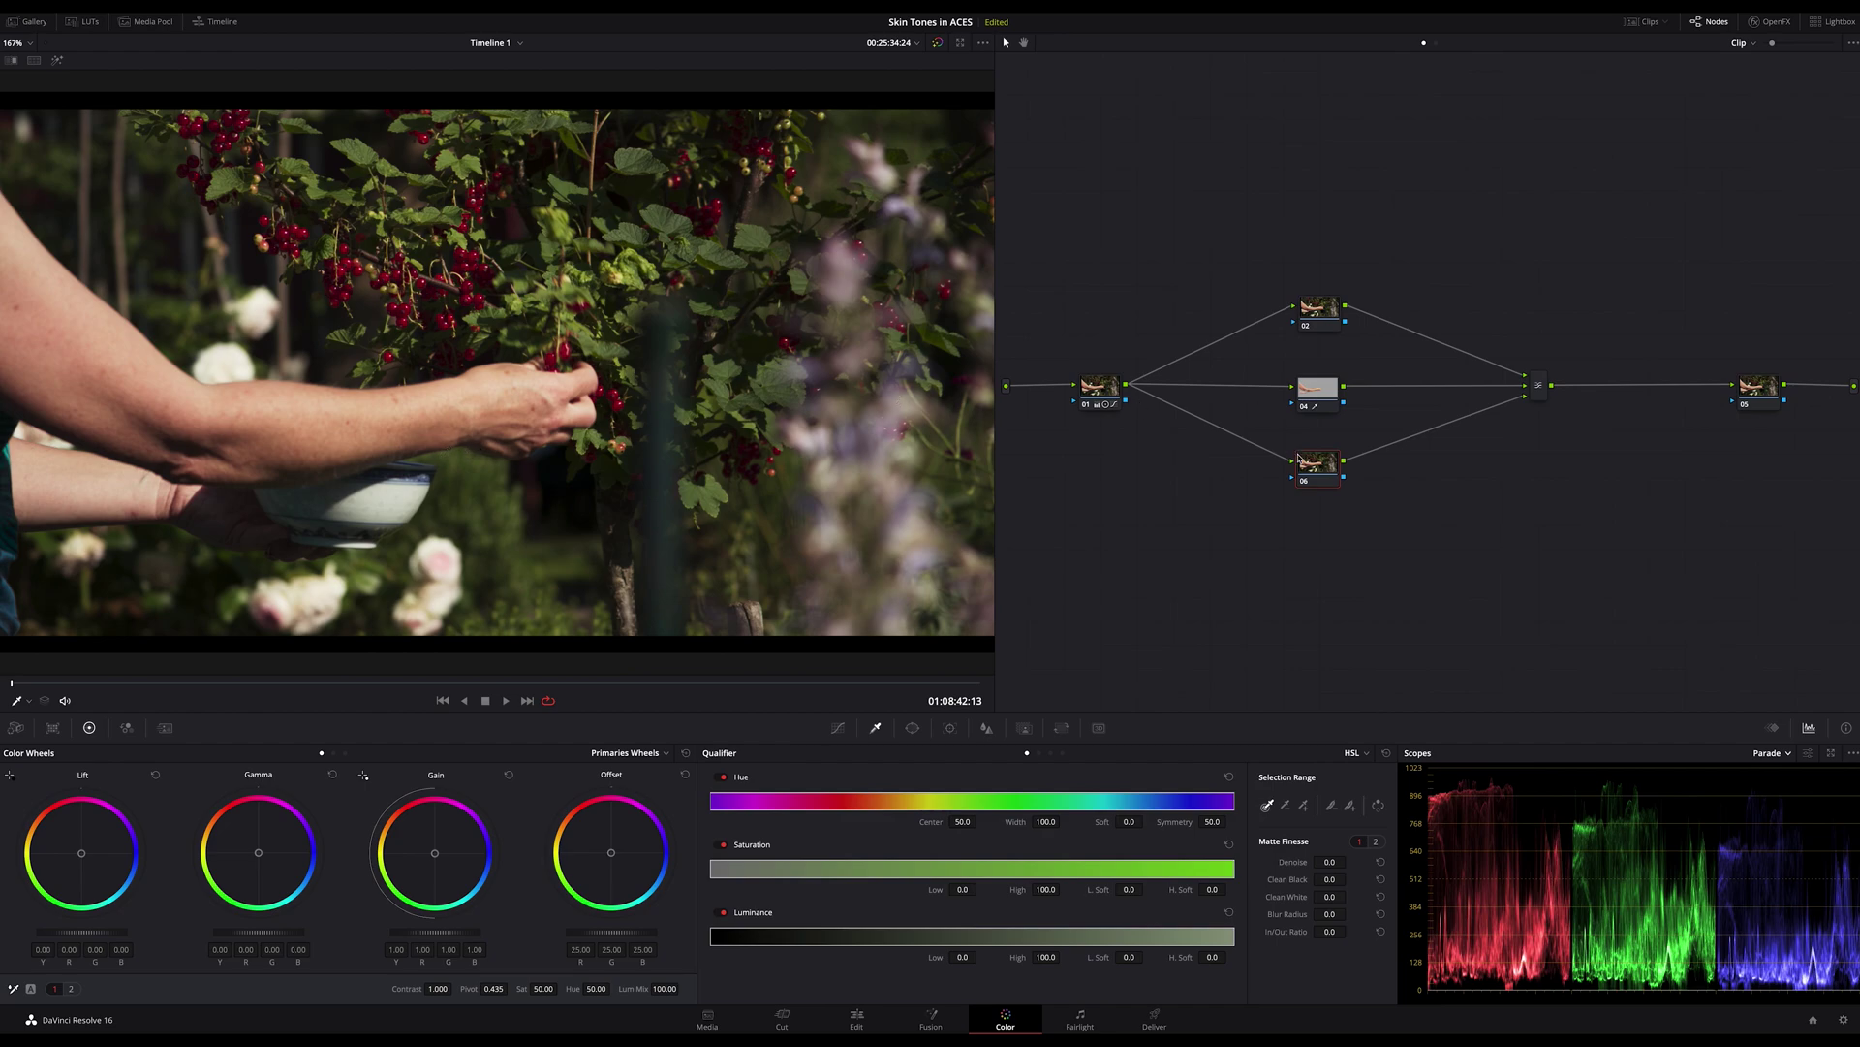
click(186, 441)
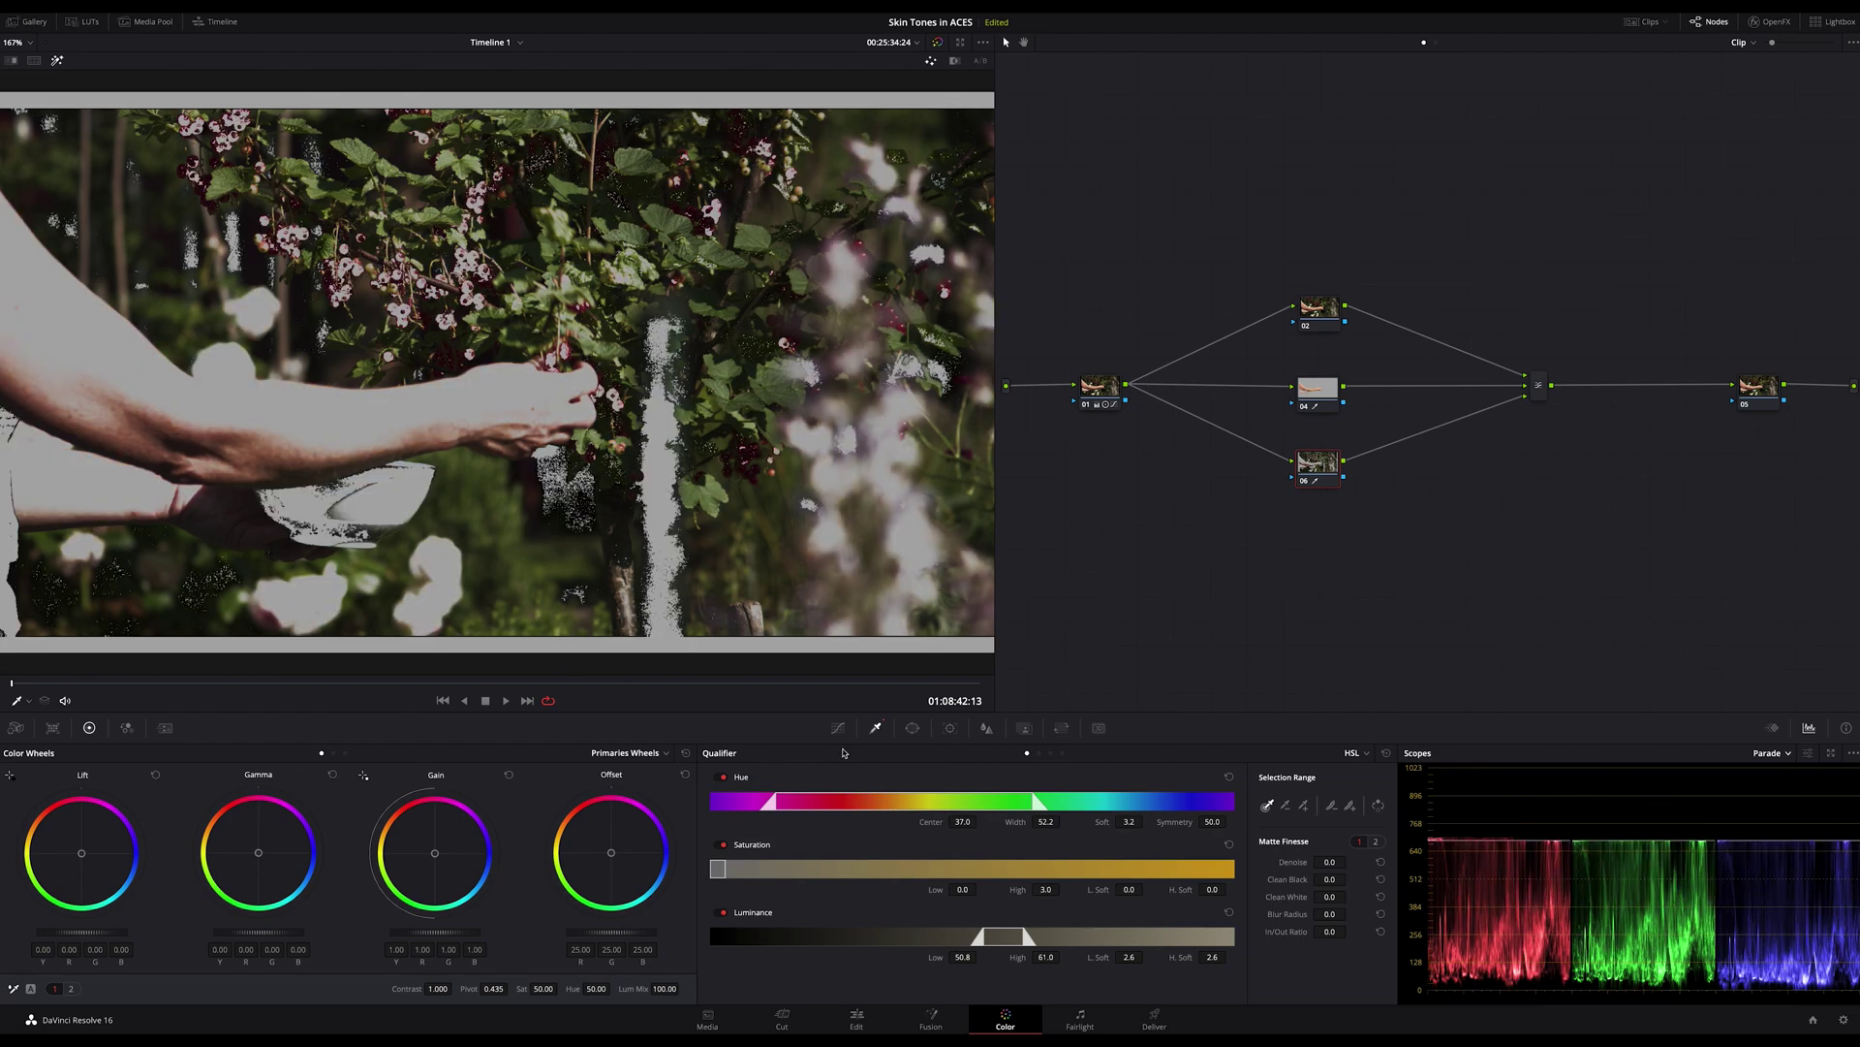
- Narrow node 06's hue range to width 10.7 and shift its saturation and luminance handles
drag(1034, 801, 908, 802)
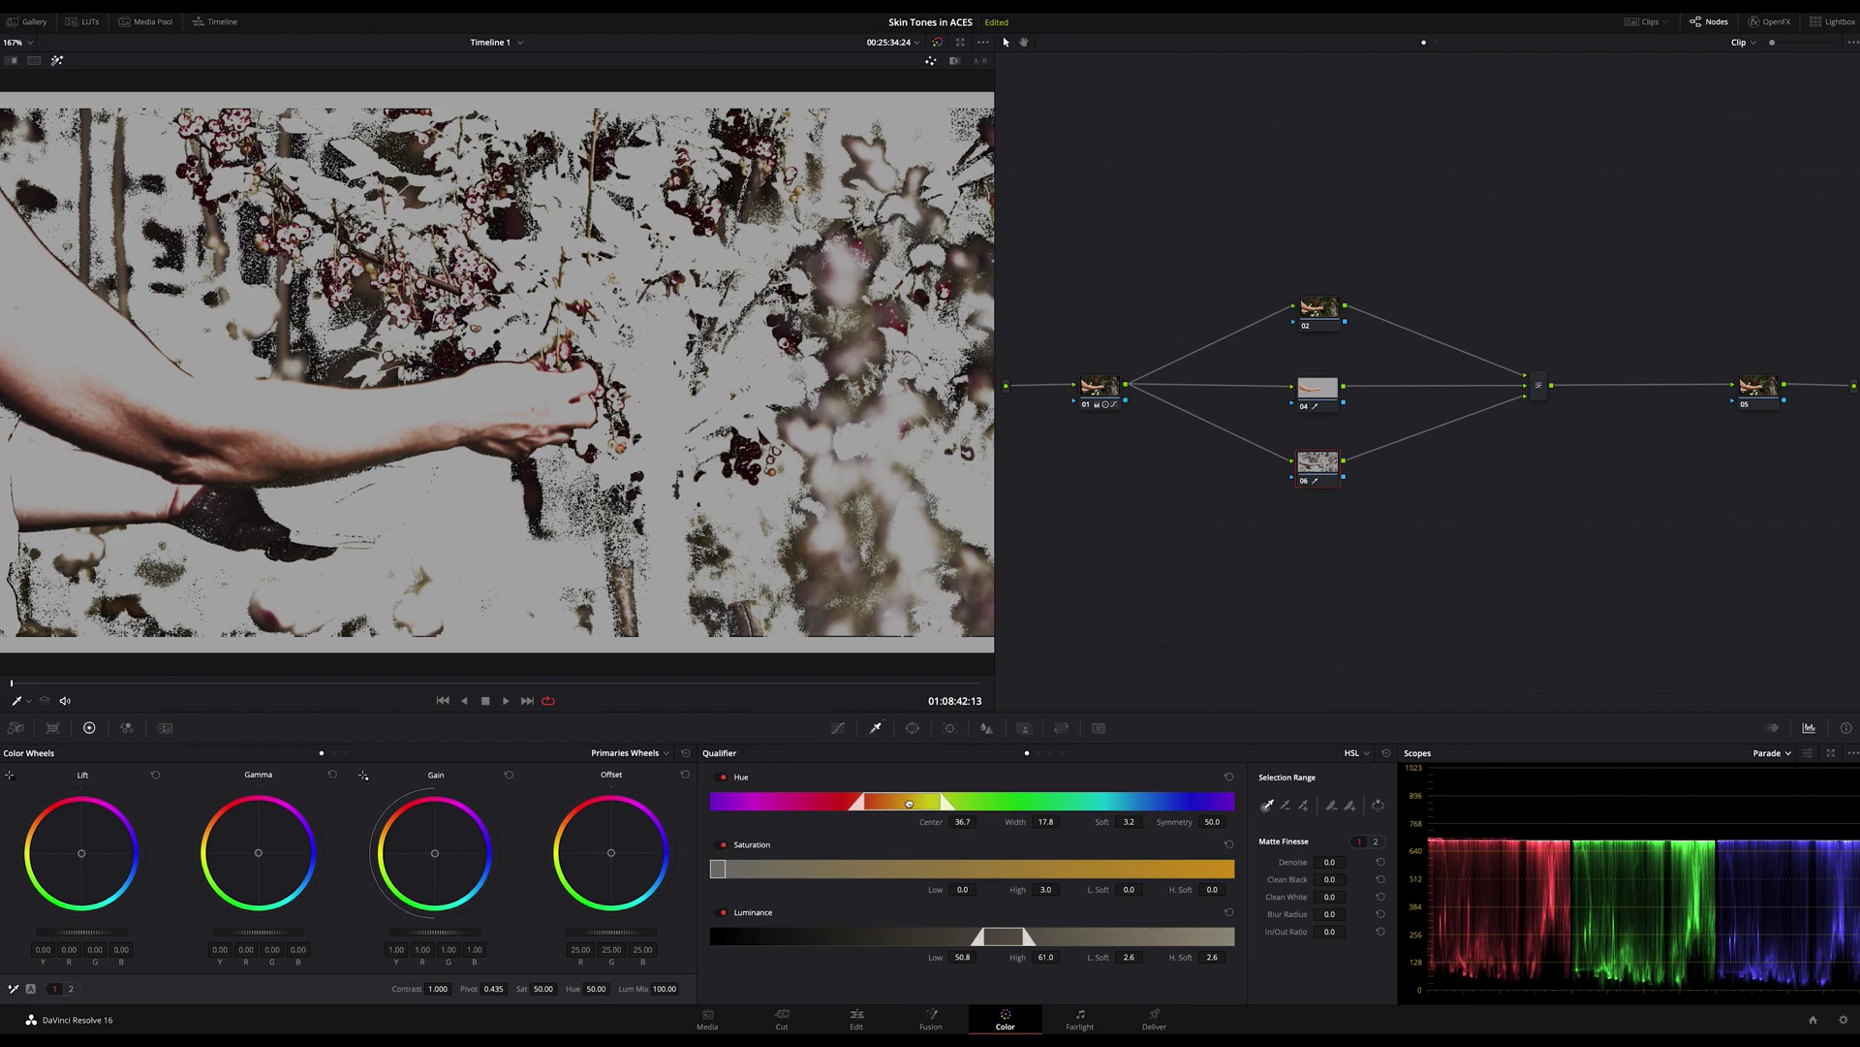
drag(858, 803, 873, 802)
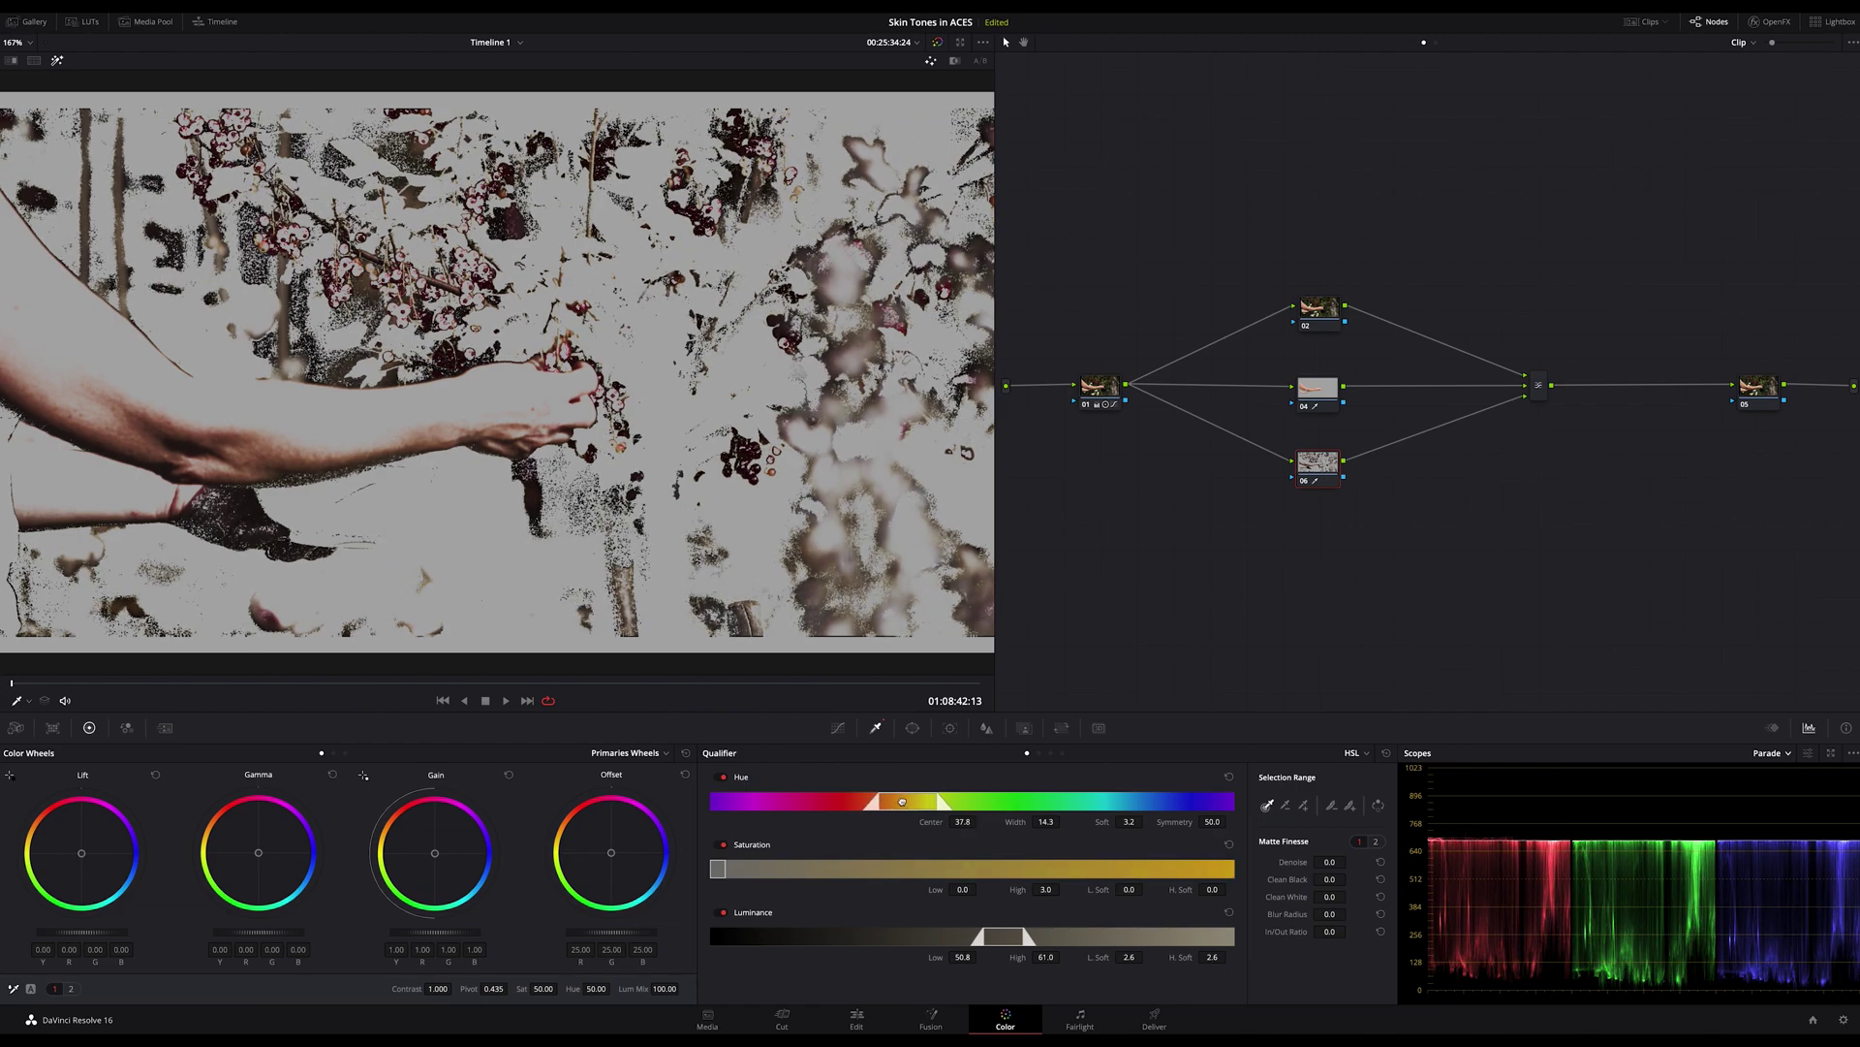
drag(1129, 821, 1147, 821)
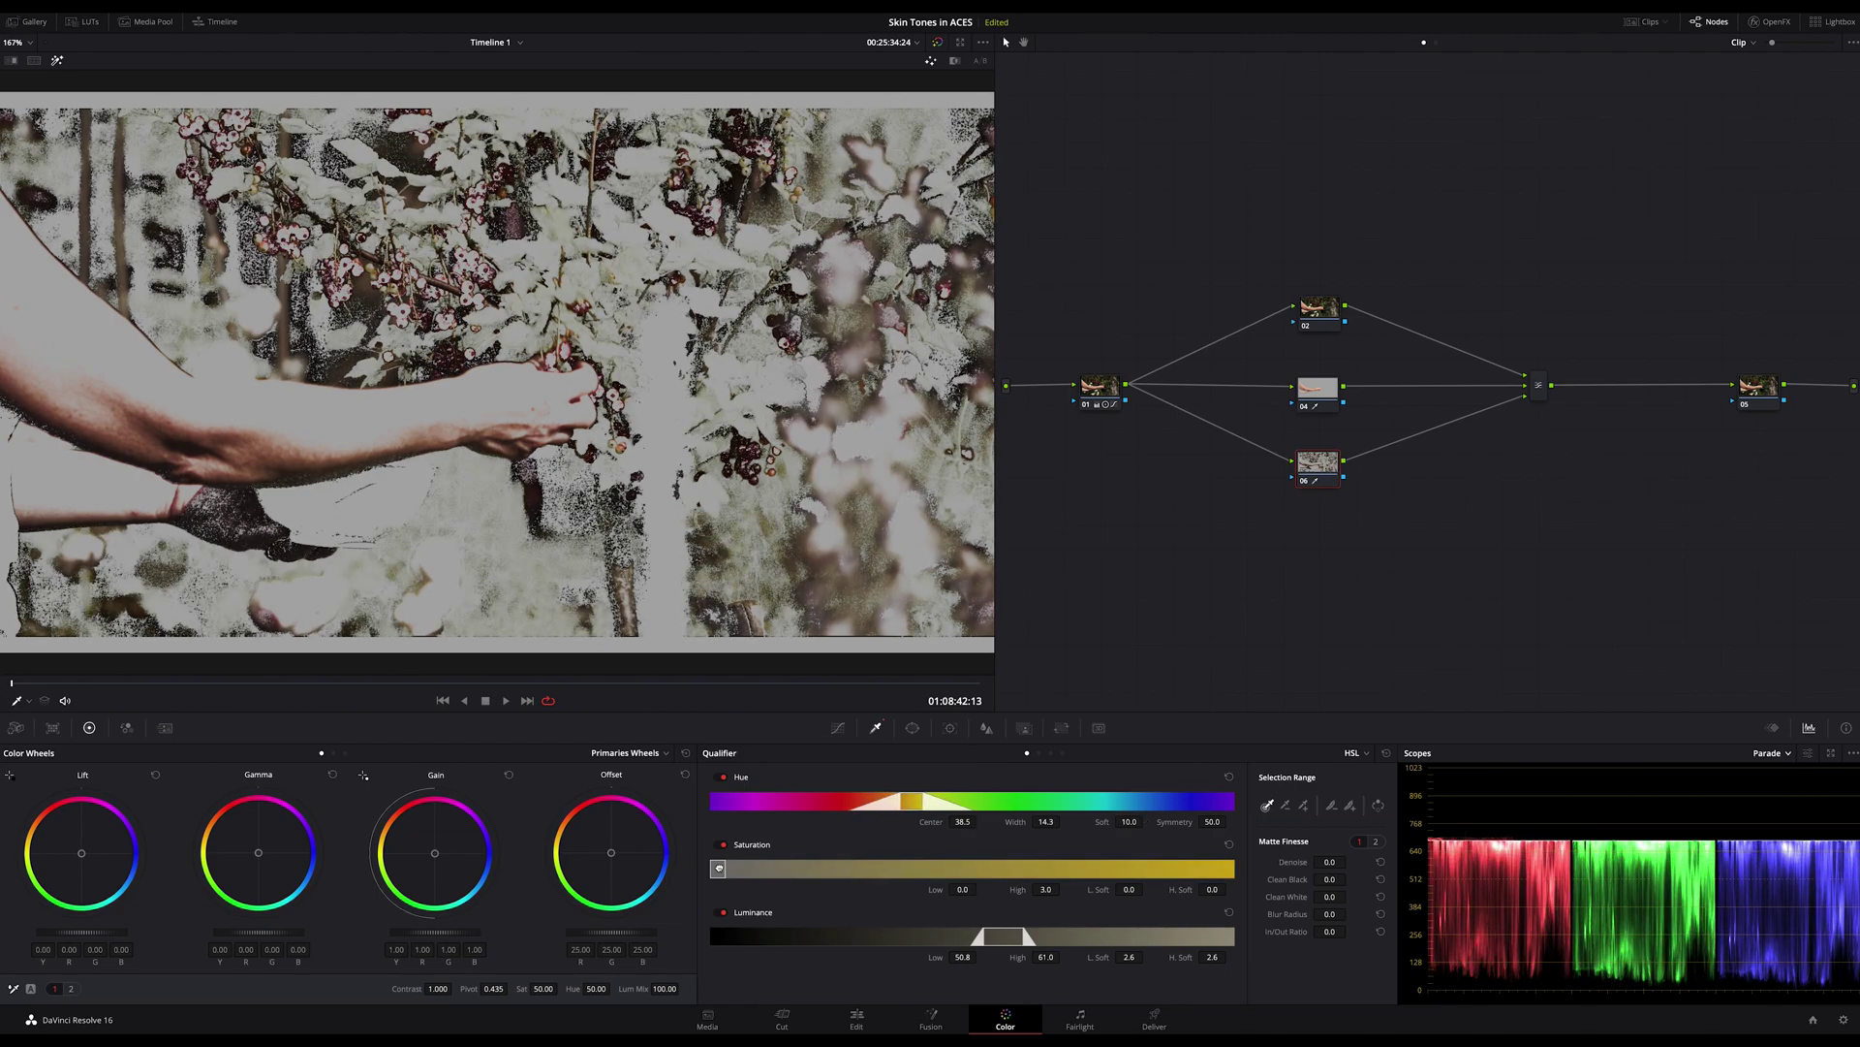
drag(718, 869, 736, 868)
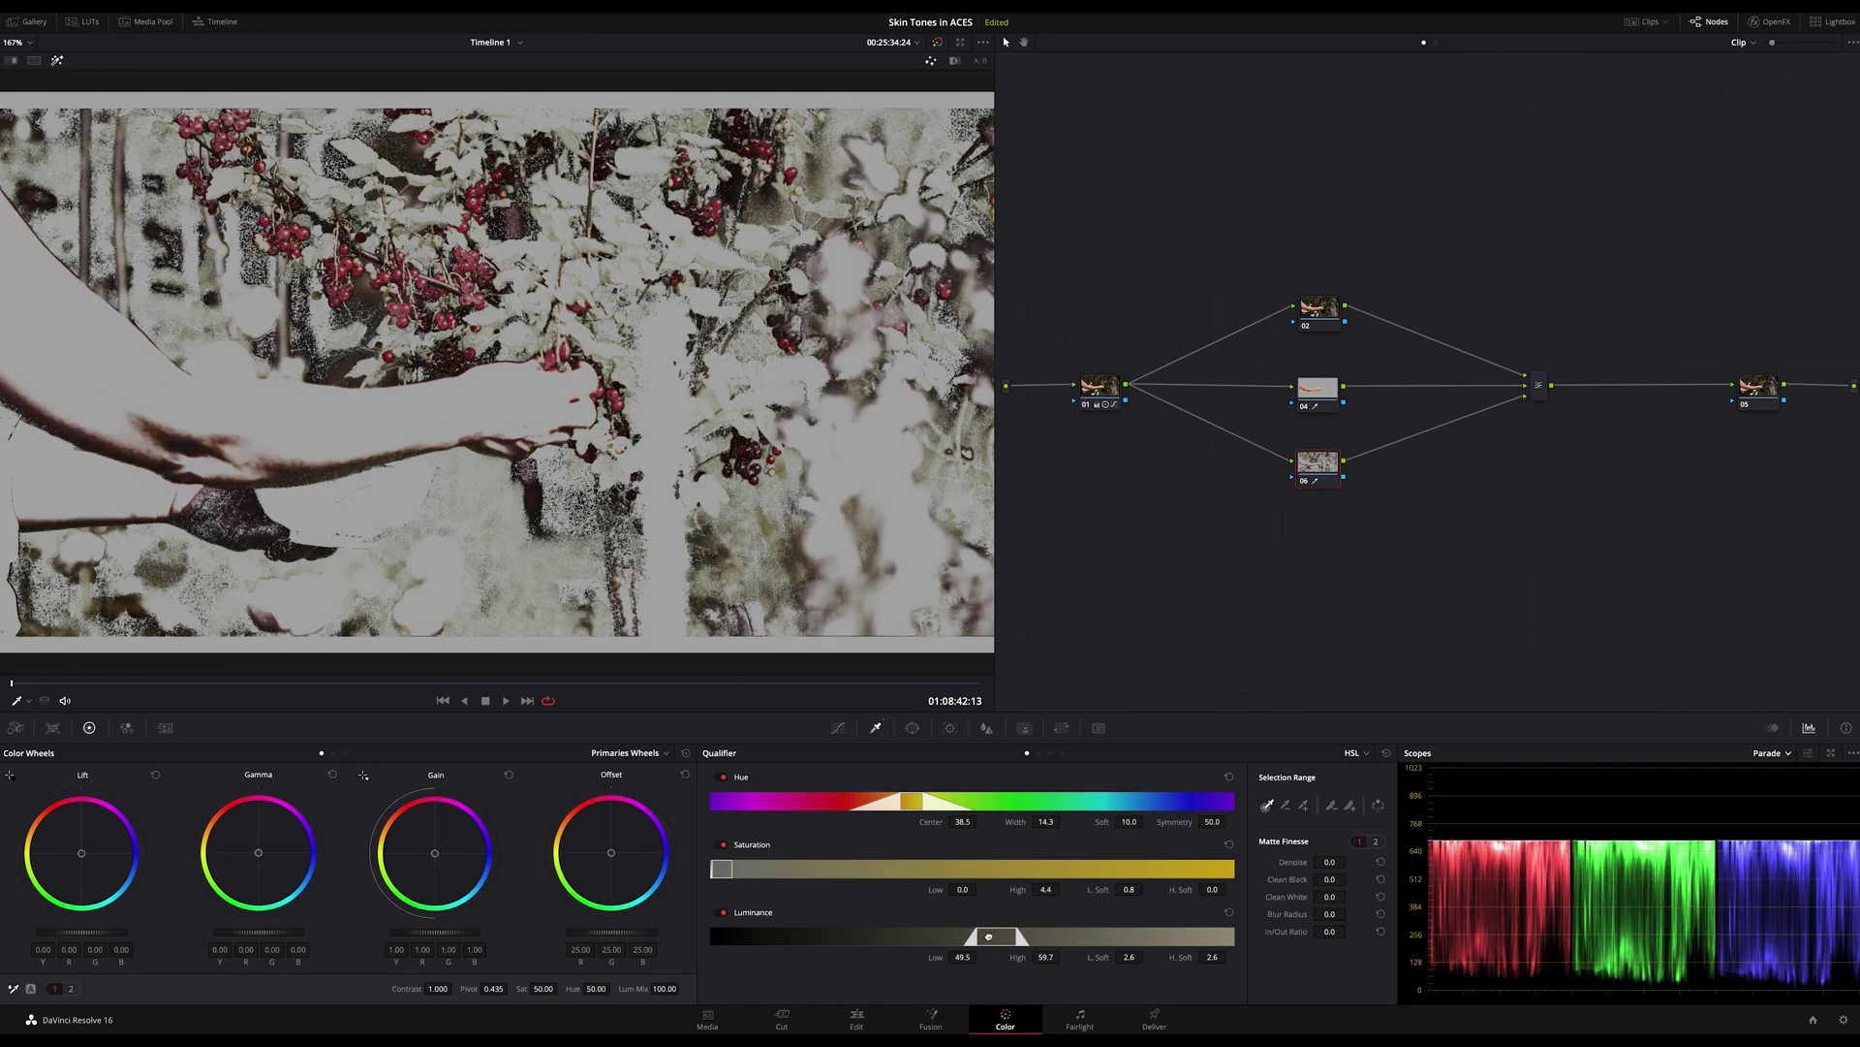
drag(994, 937, 994, 936)
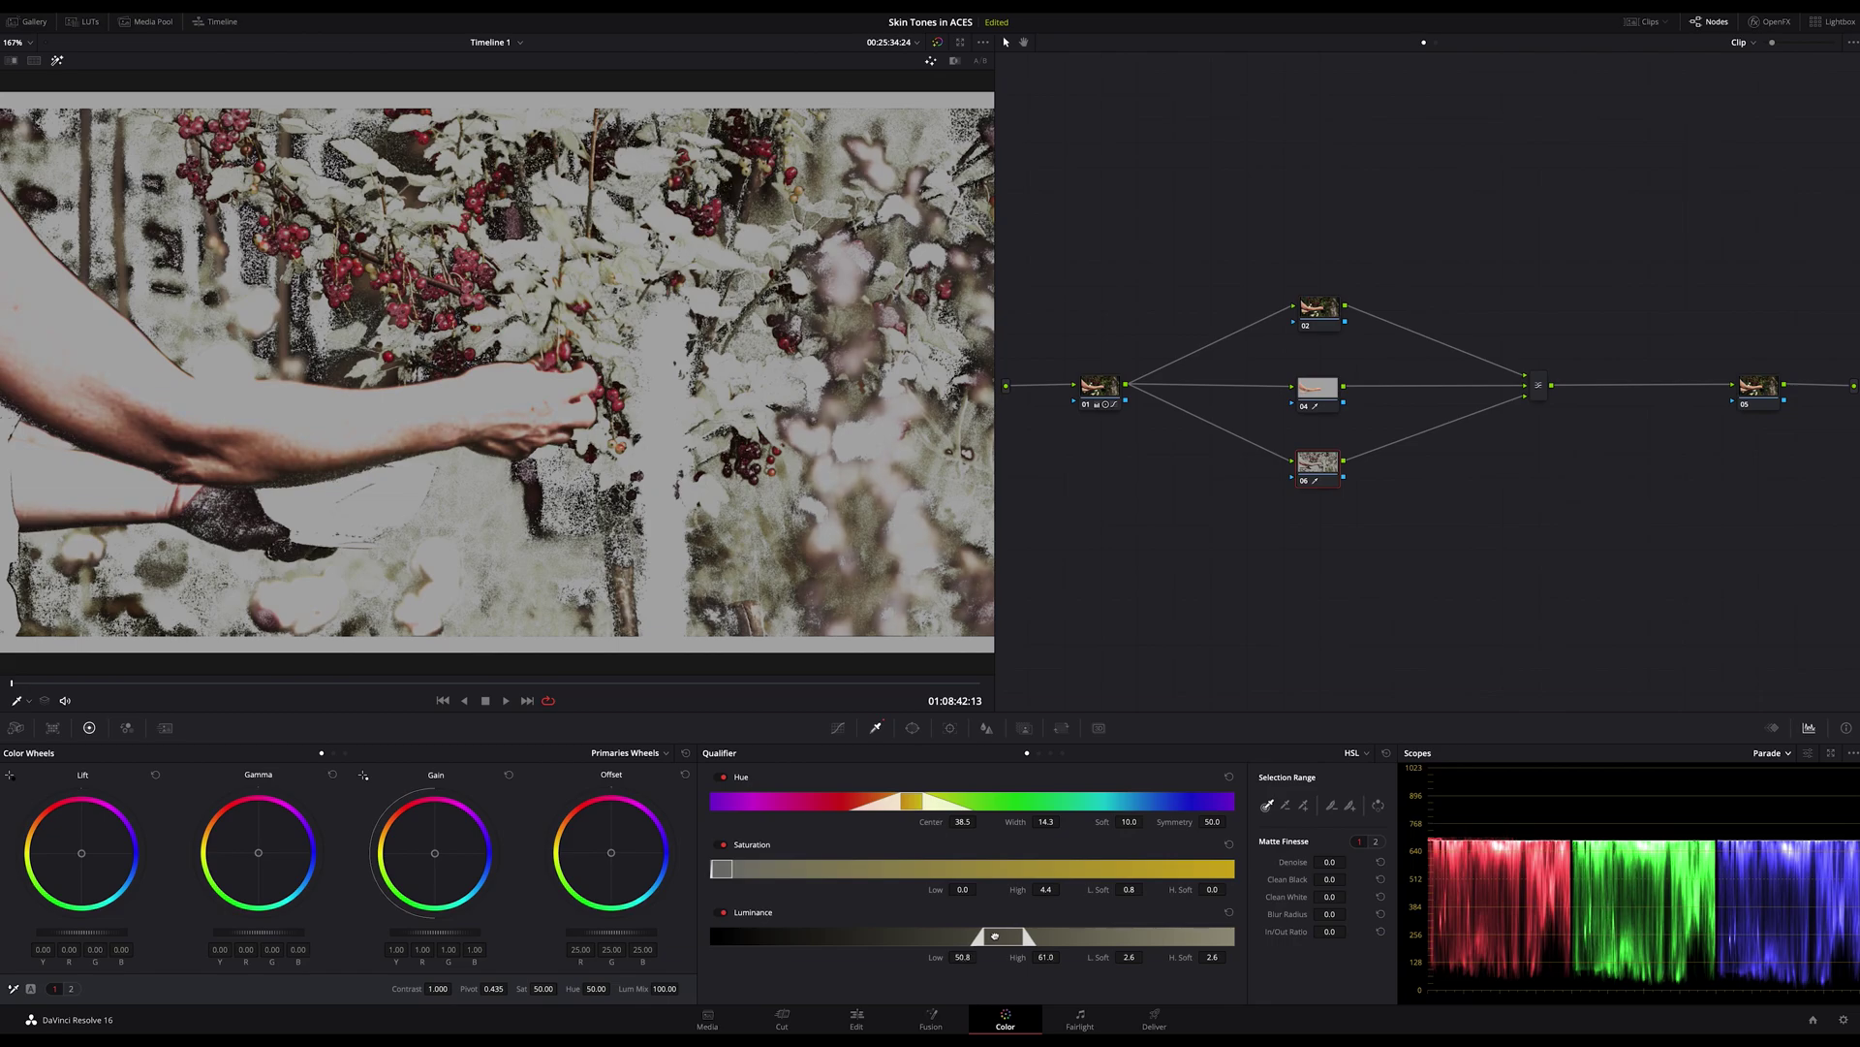
drag(915, 803, 907, 803)
- Clean the key: raise clean black/white, denoise 29.0, blur 7.1, saturation 0.5–4.8, luminance 55.1–61.6
mouse_move(1330, 879)
mouse_down()
mouse_move(1349, 879)
mouse_move(1354, 914)
mouse_move(1342, 862)
mouse_up()
drag(909, 802, 912, 801)
drag(722, 868, 724, 868)
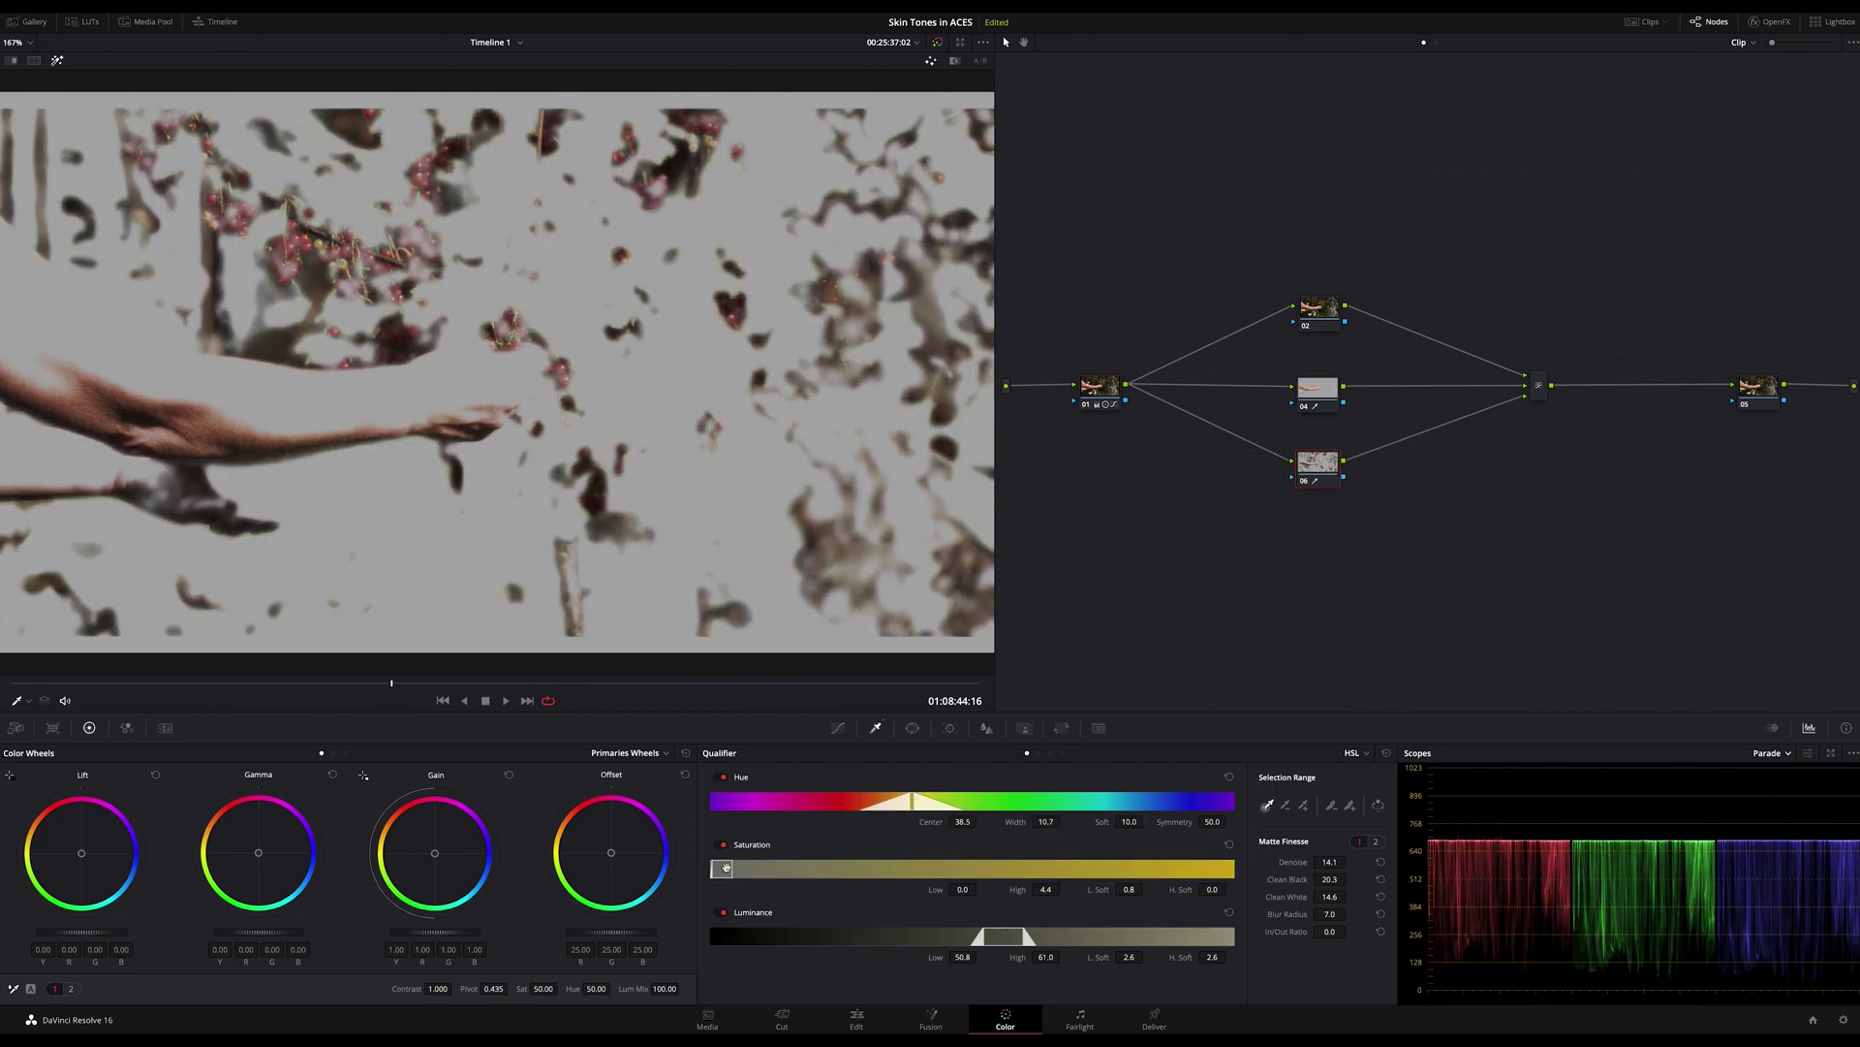
drag(1004, 937, 1006, 936)
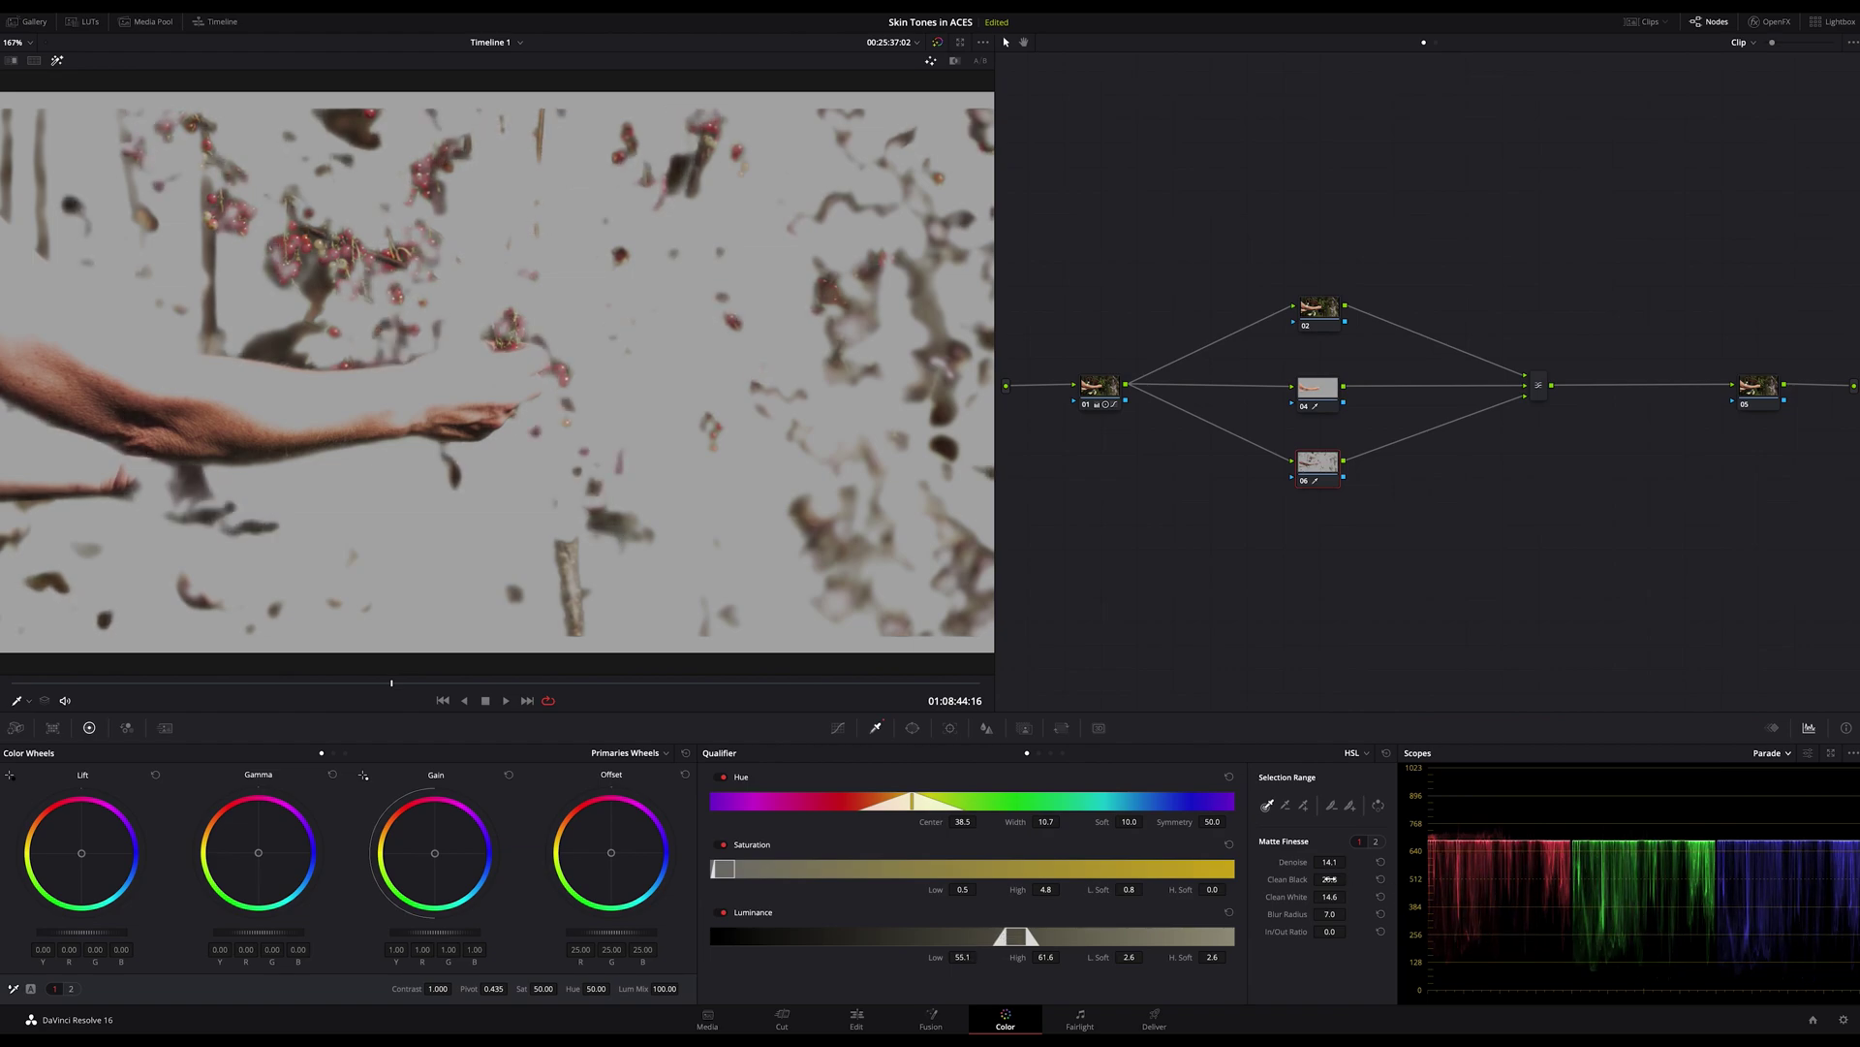
drag(1330, 879, 1349, 861)
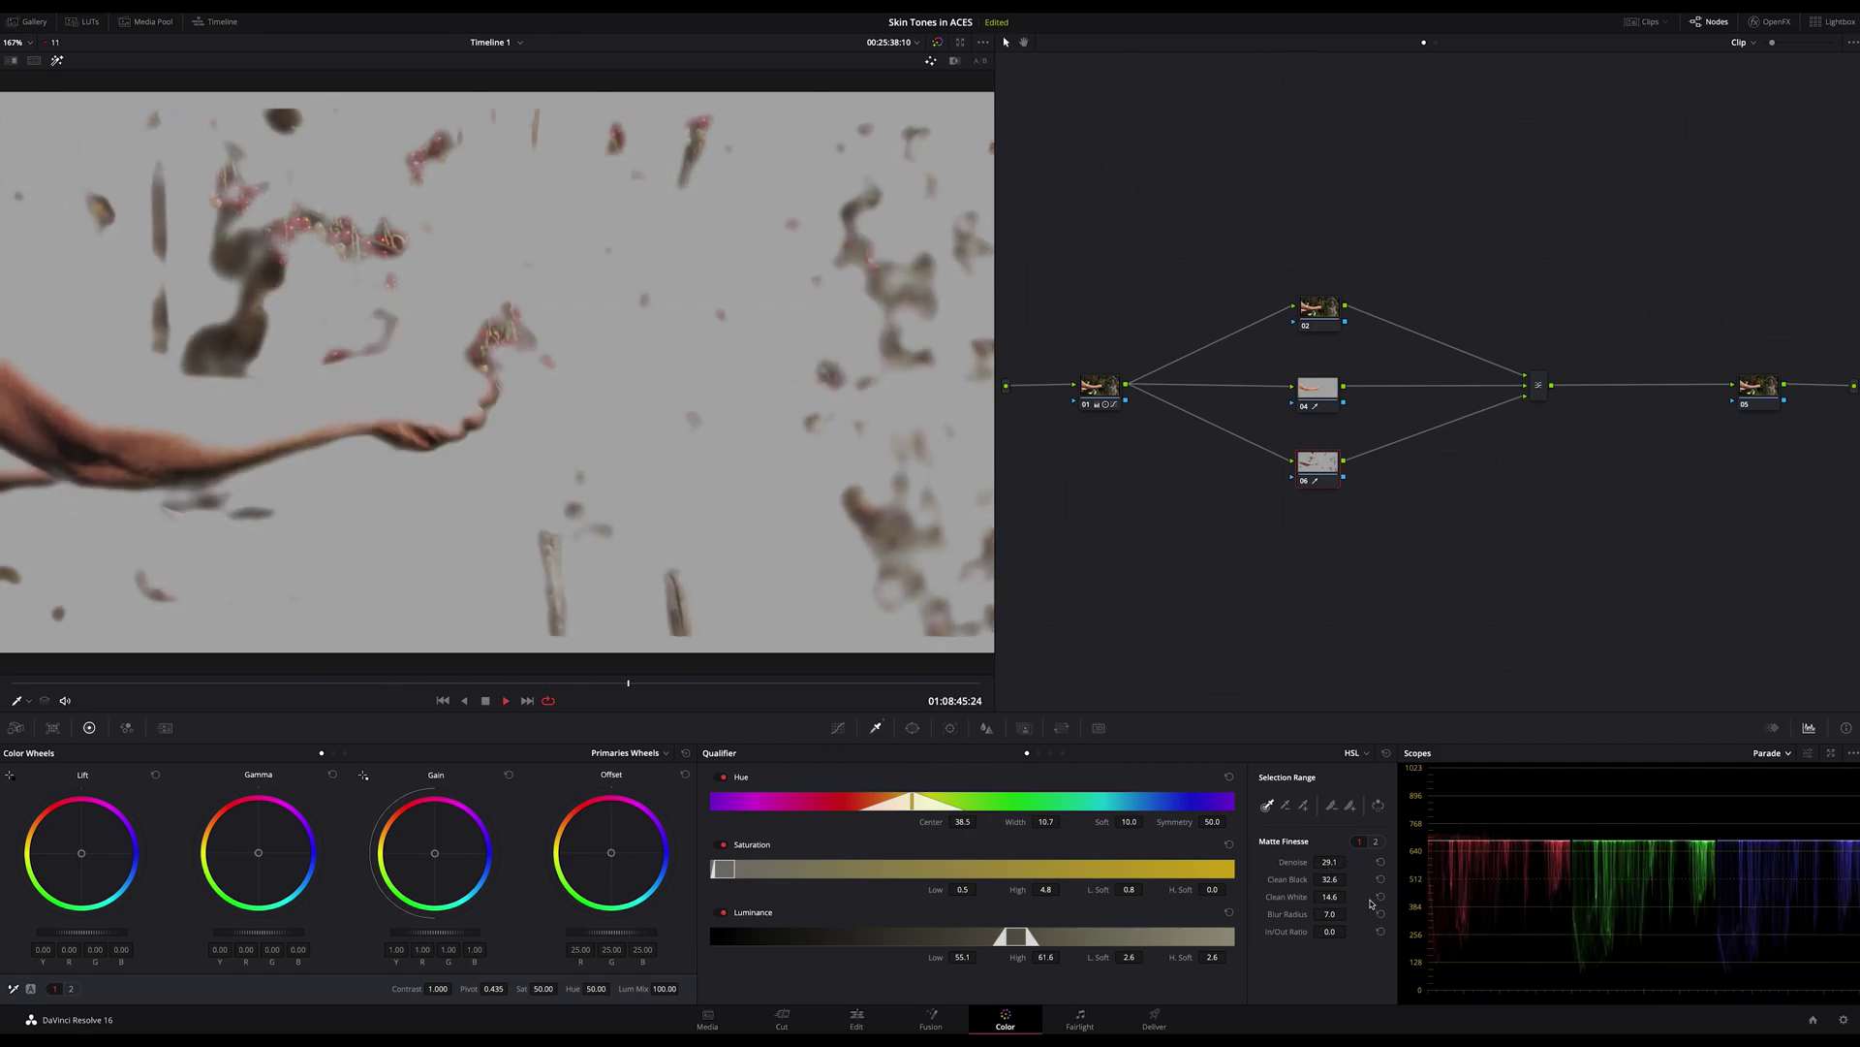
- Compare node 06's key with node 04's, then move nodes 02, 04, 06 and the mixer left
click(1316, 391)
click(1317, 471)
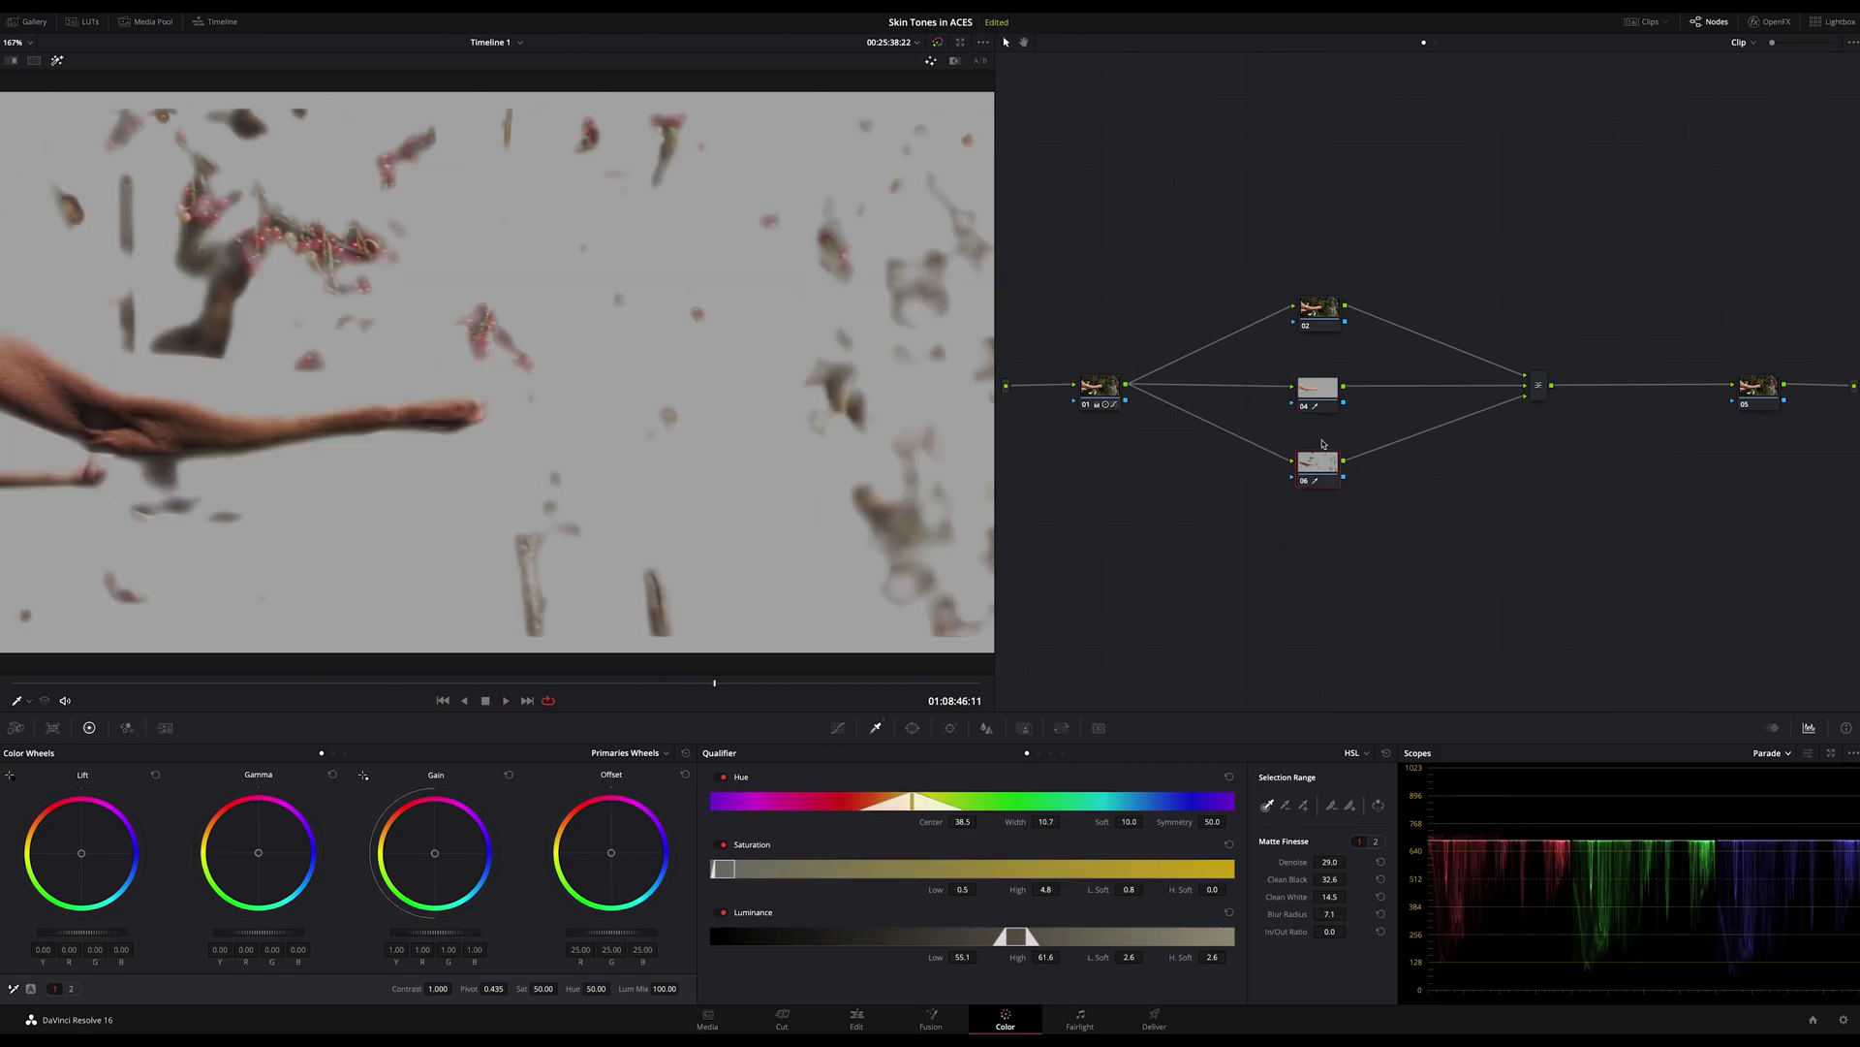
click(1321, 390)
click(1320, 471)
drag(1279, 281, 1550, 494)
drag(1318, 387, 1206, 387)
- Move the Layer Mixer further left and place node 05 right after it
drag(1425, 385, 1306, 376)
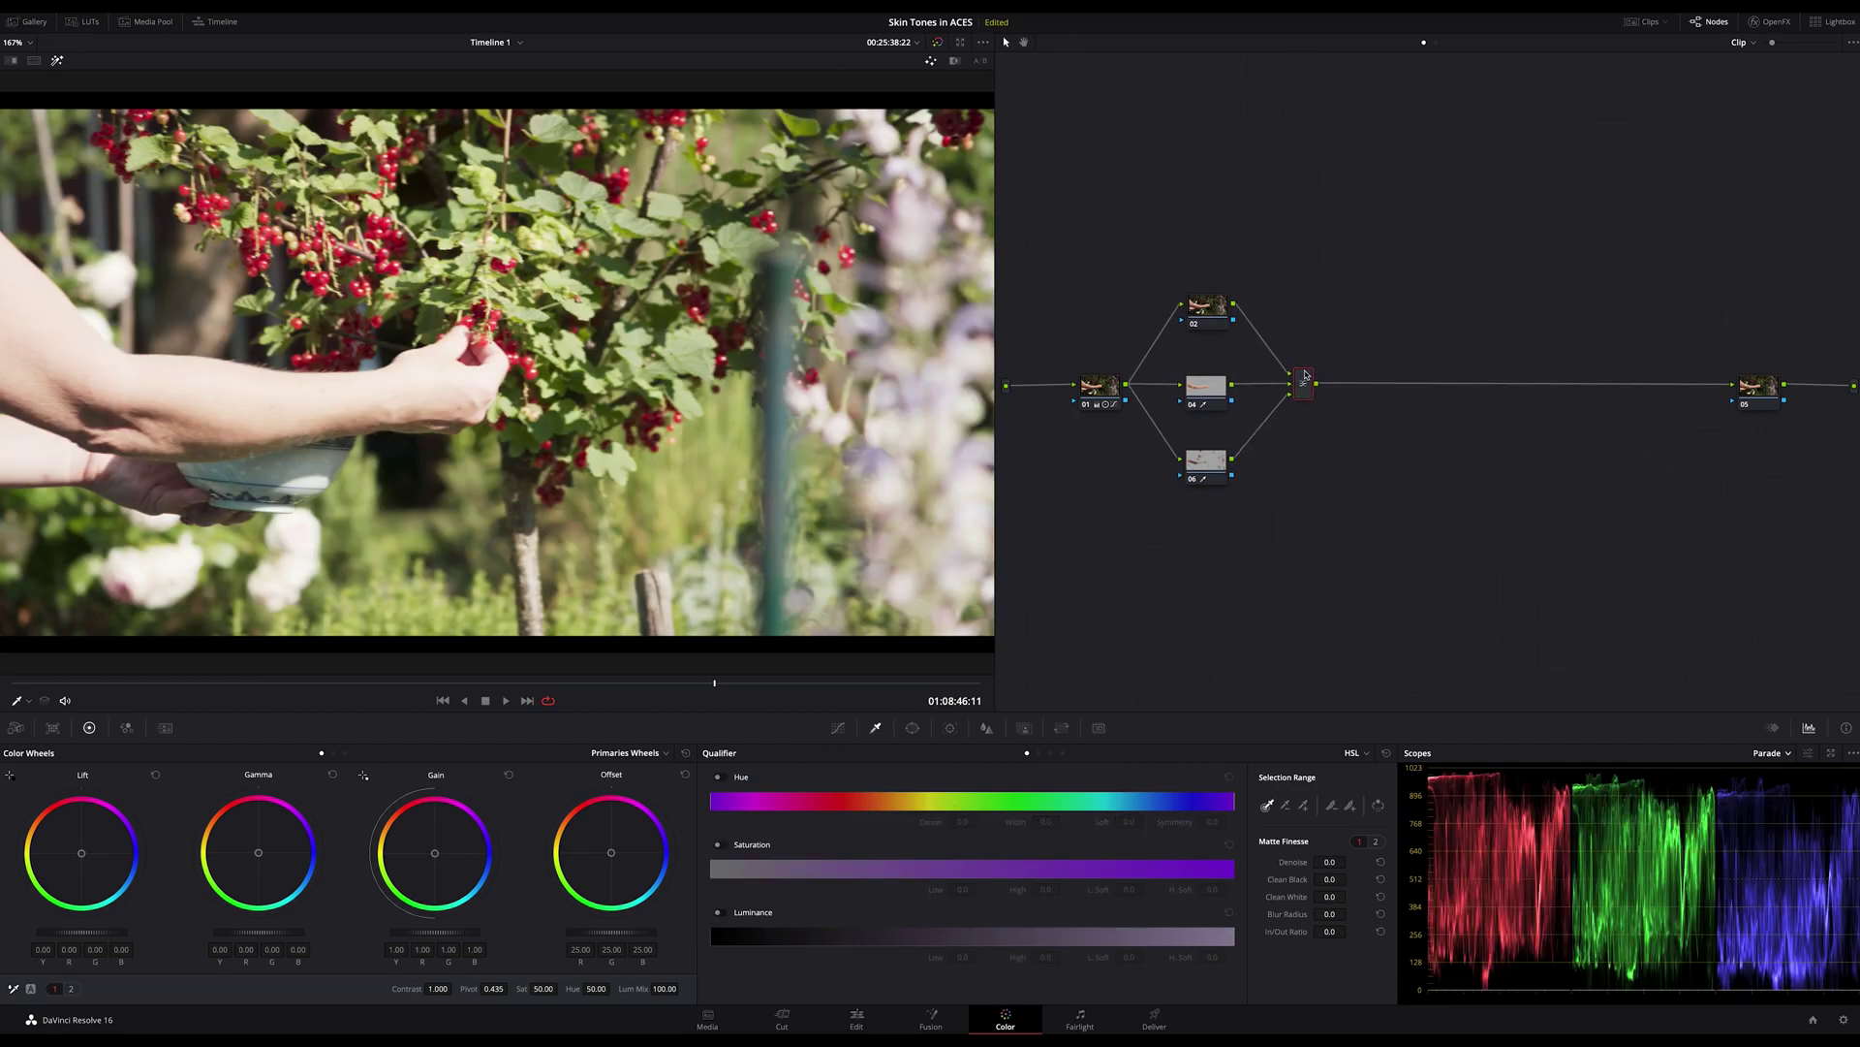
drag(1758, 384, 1410, 385)
click(1221, 390)
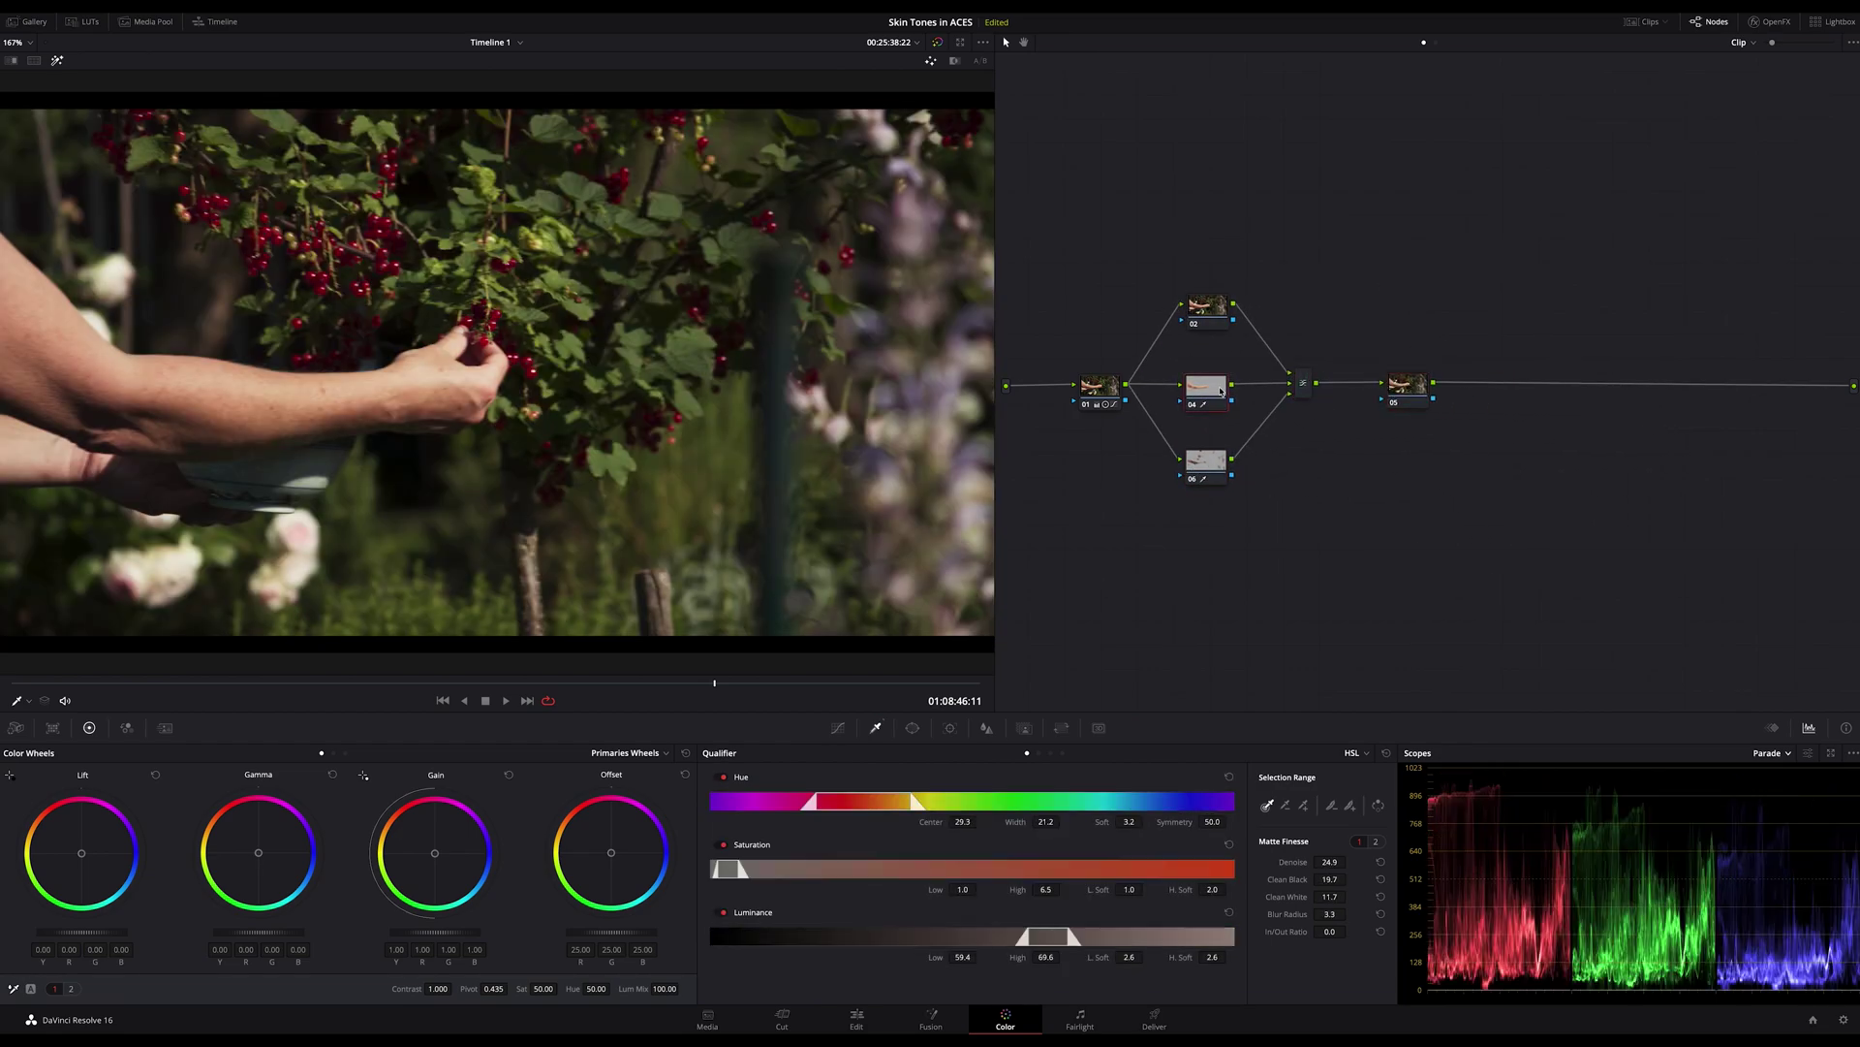
- On background node 02, push Gamma toward teal and slightly shift Gain while playing the clip
click(1208, 308)
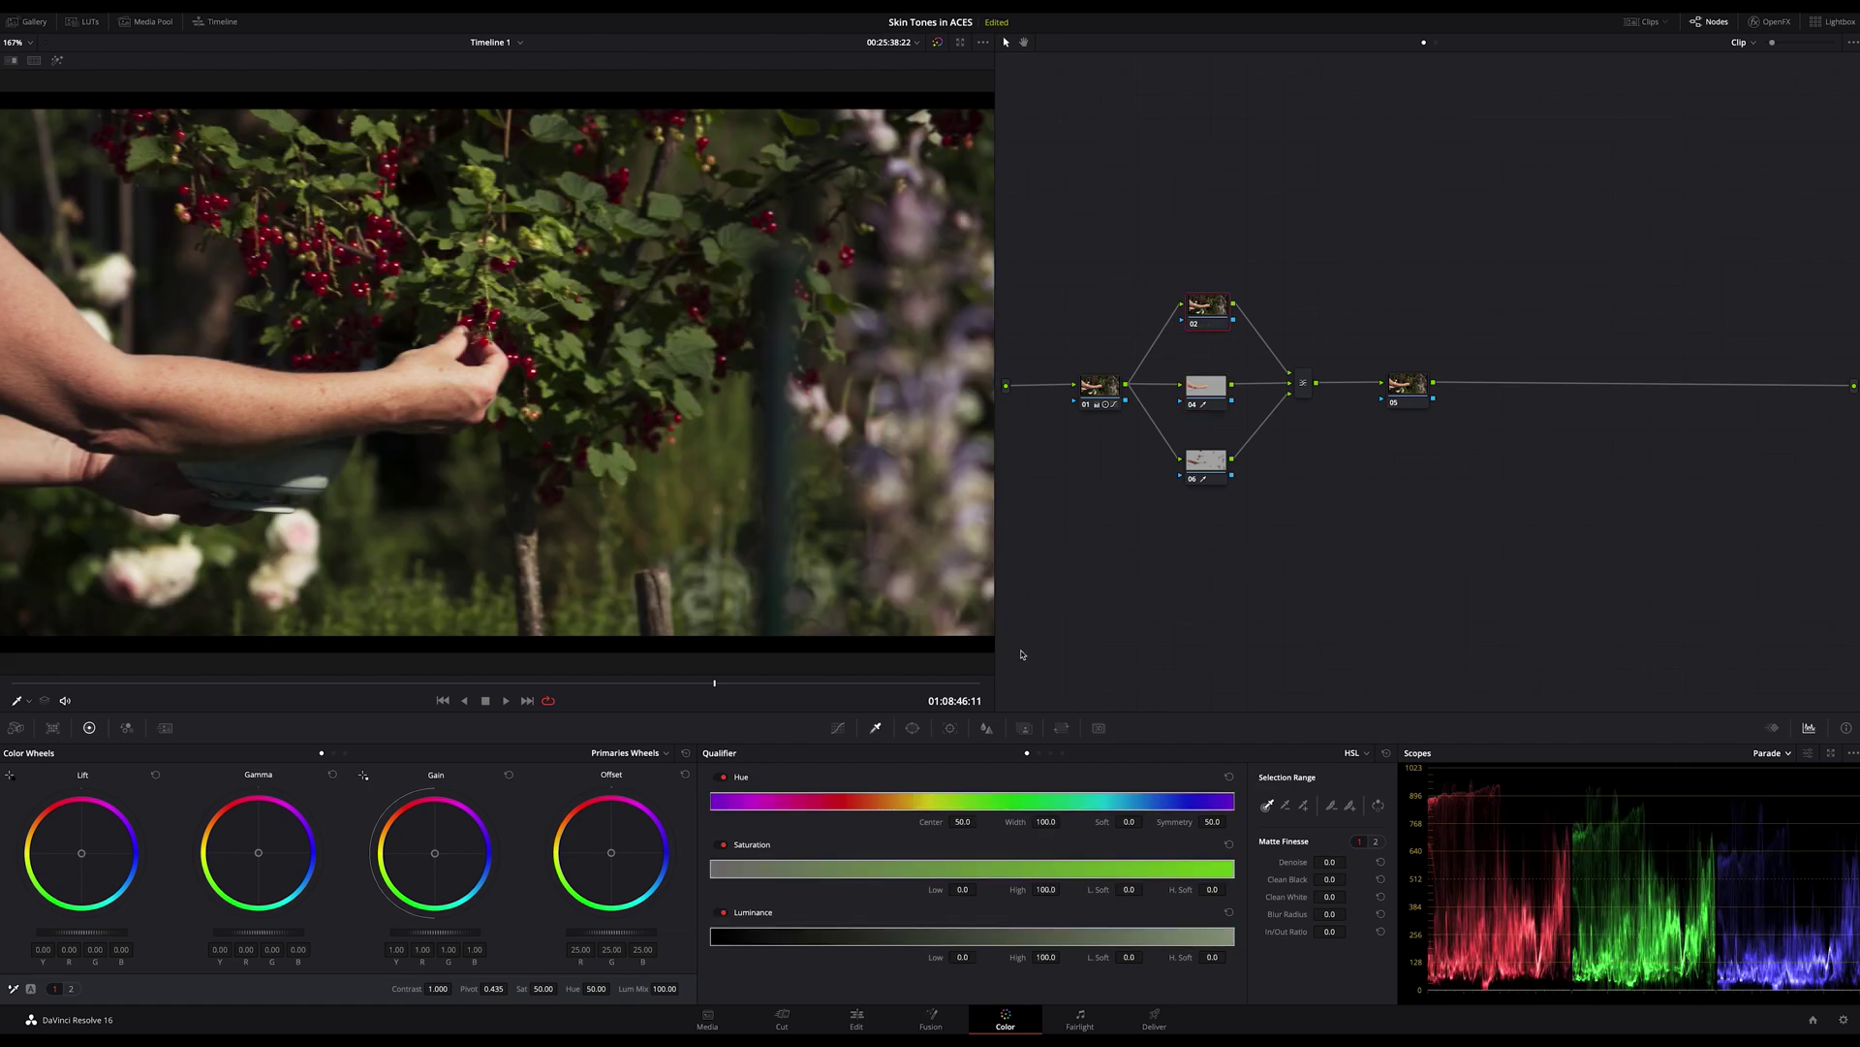
key(space)
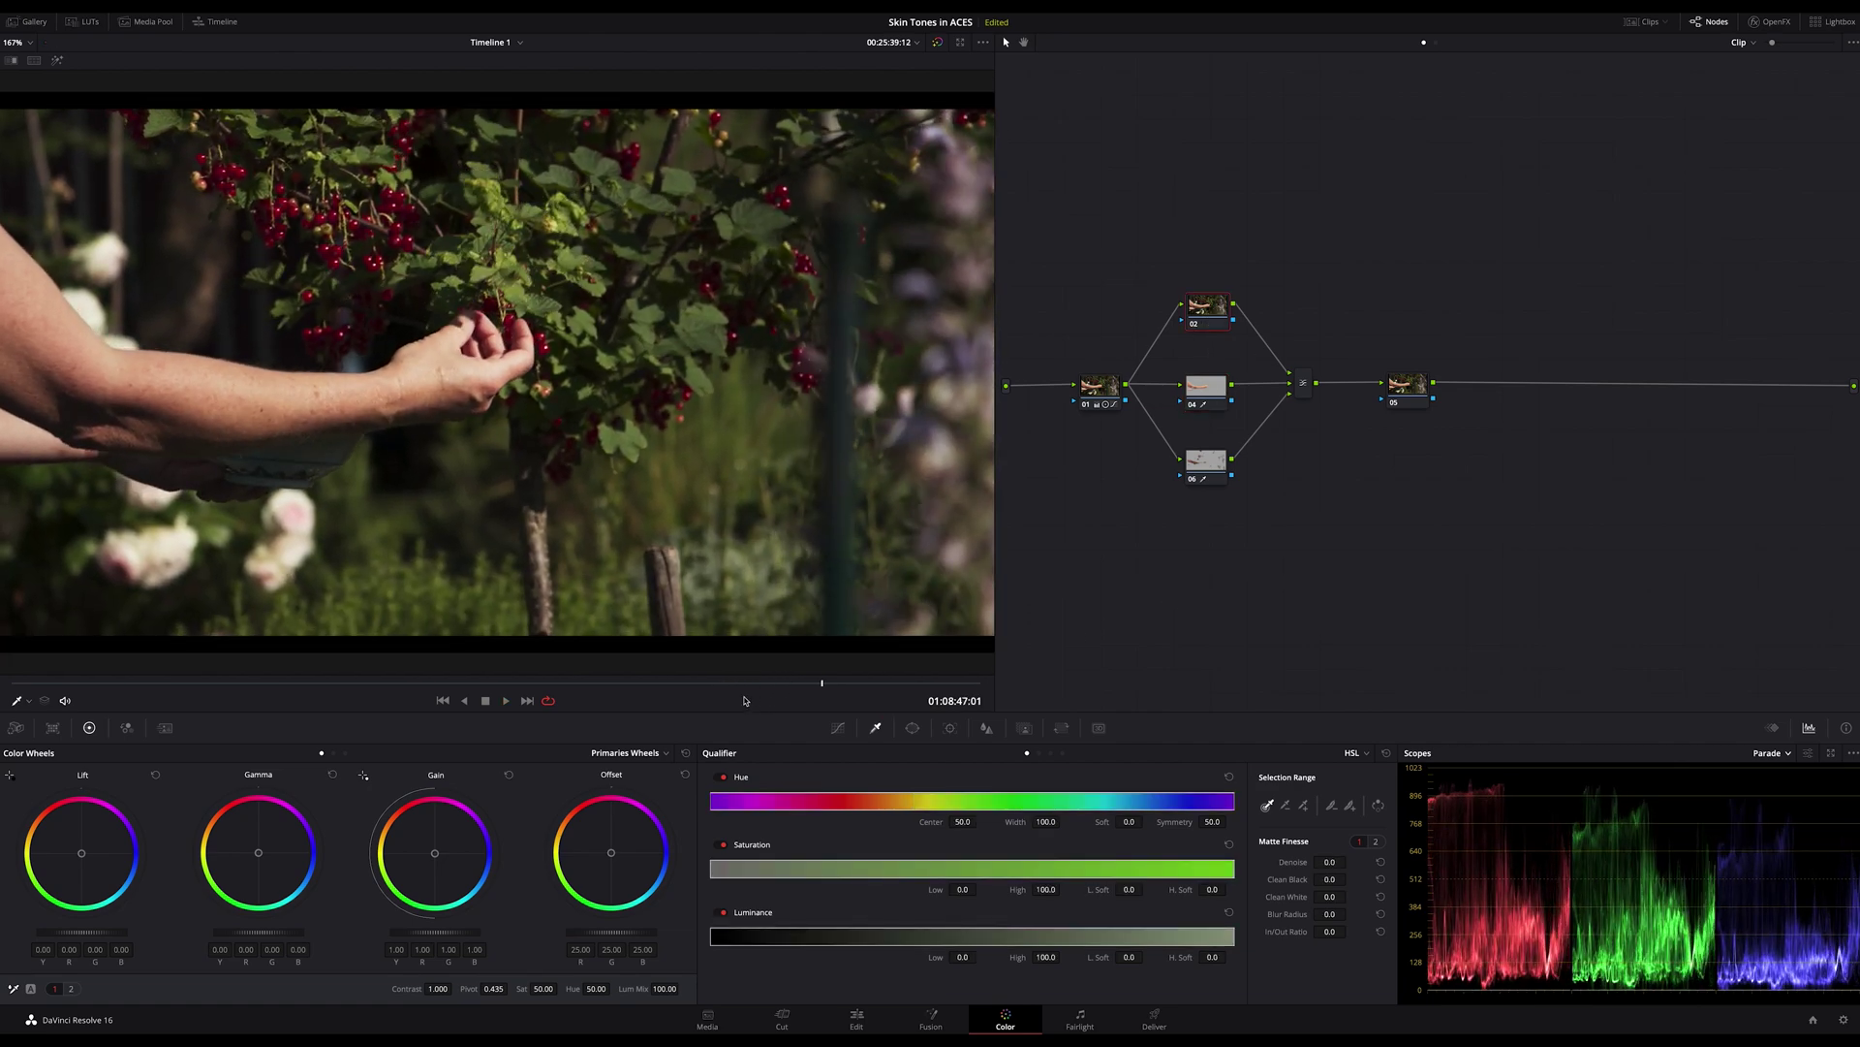
drag(260, 856, 262, 857)
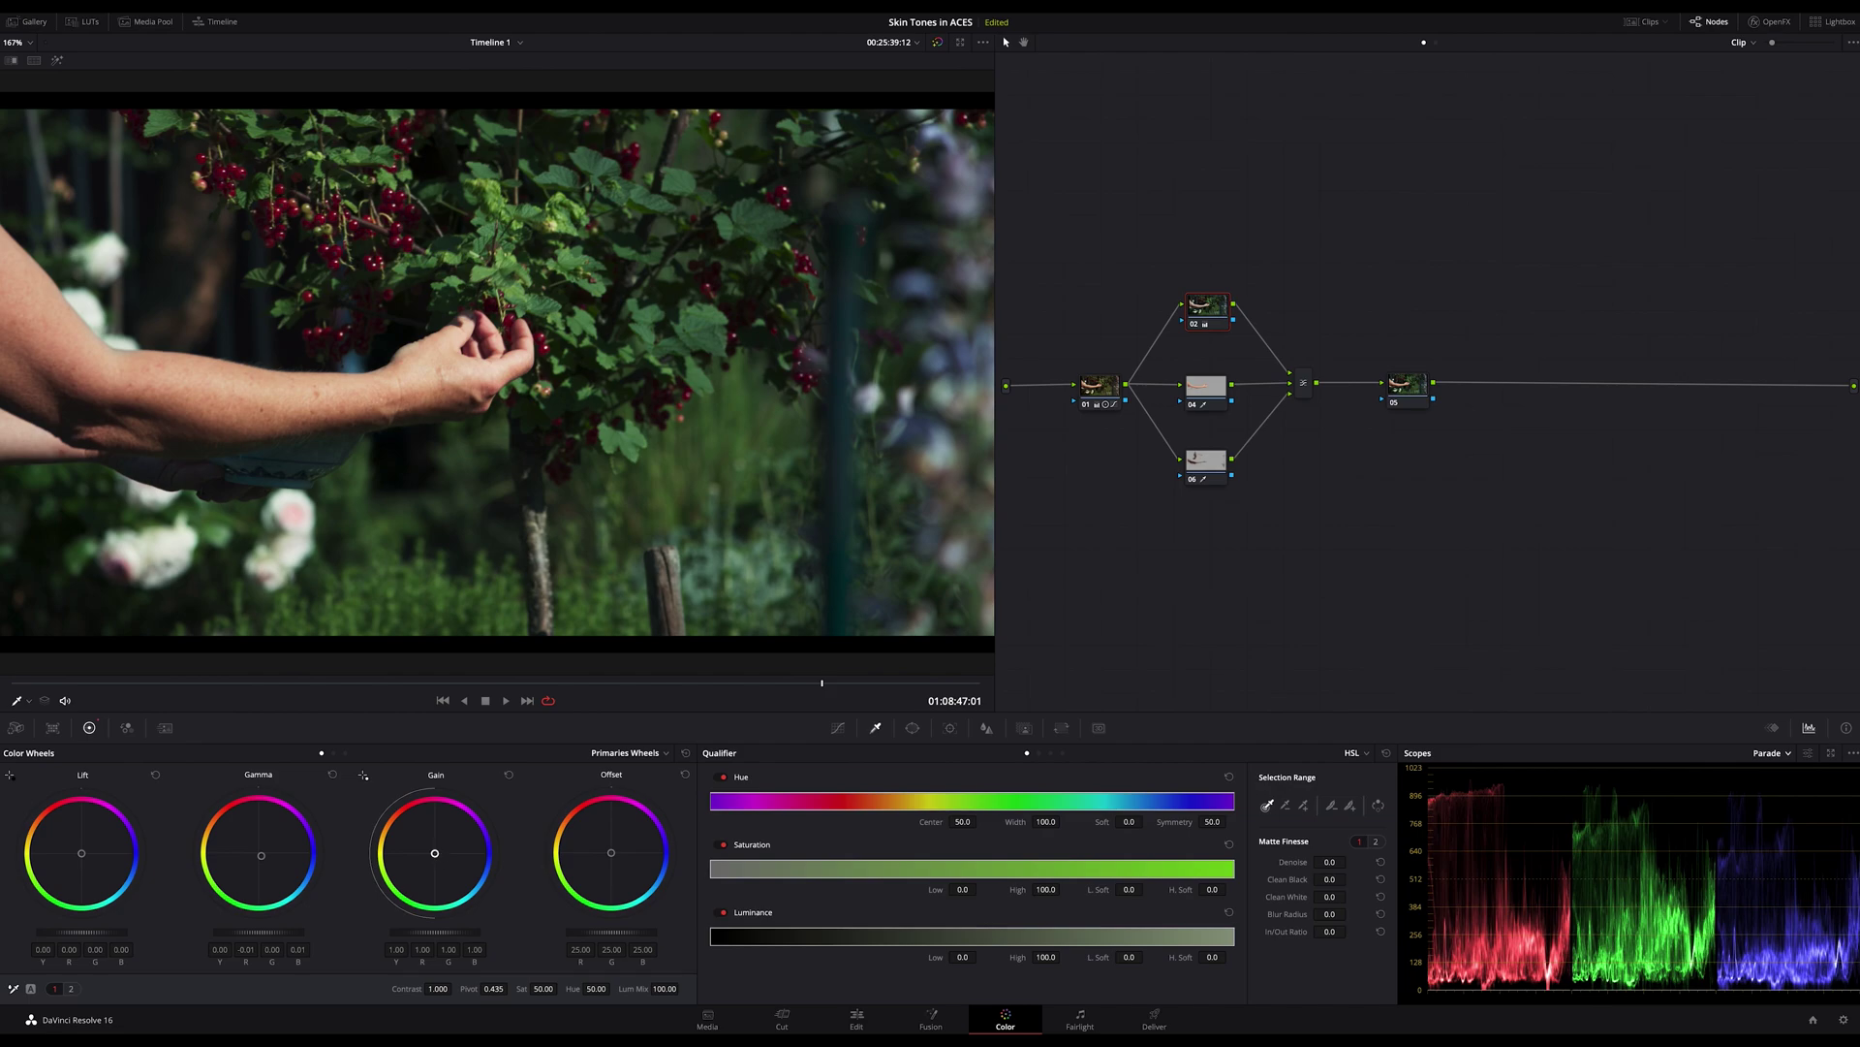
drag(434, 853, 435, 852)
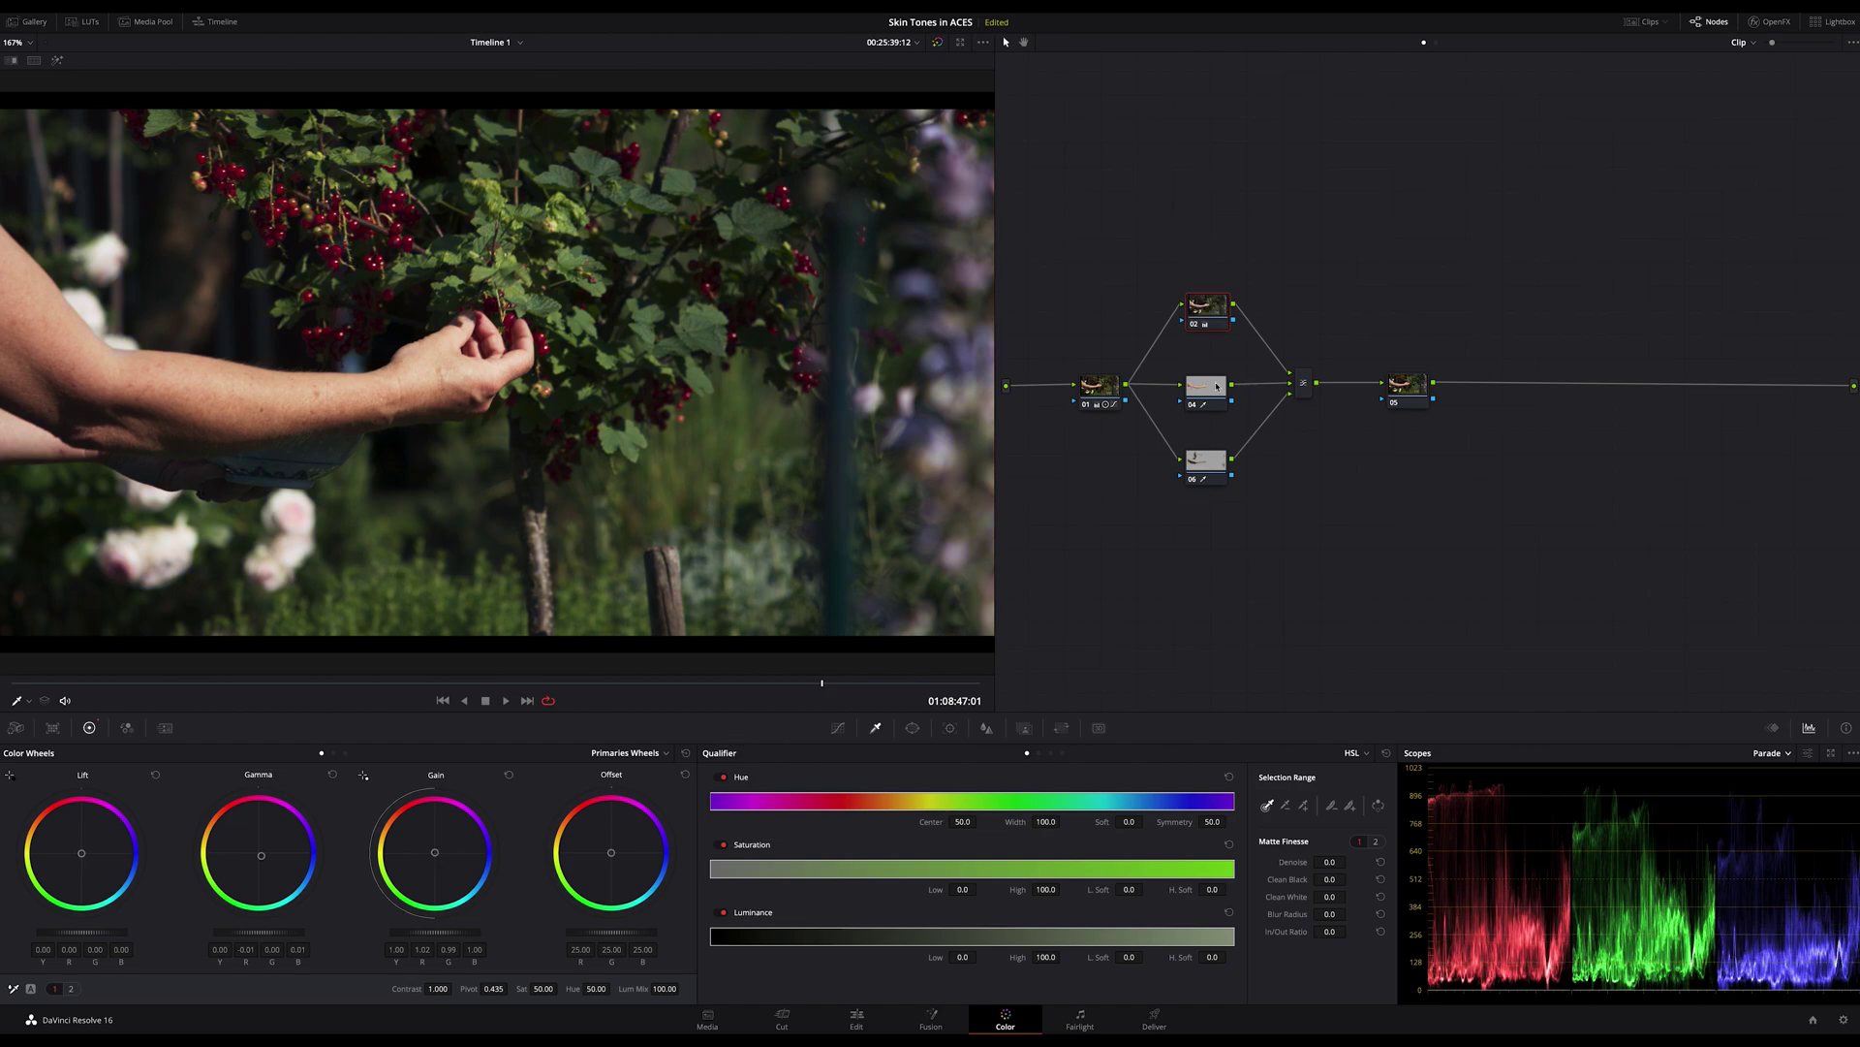
- Show node 04's key in Highlight mode with a vectorscope displaying the skin tone indicator
click(1217, 387)
key(shift+h)
click(1768, 753)
click(1790, 805)
click(1809, 753)
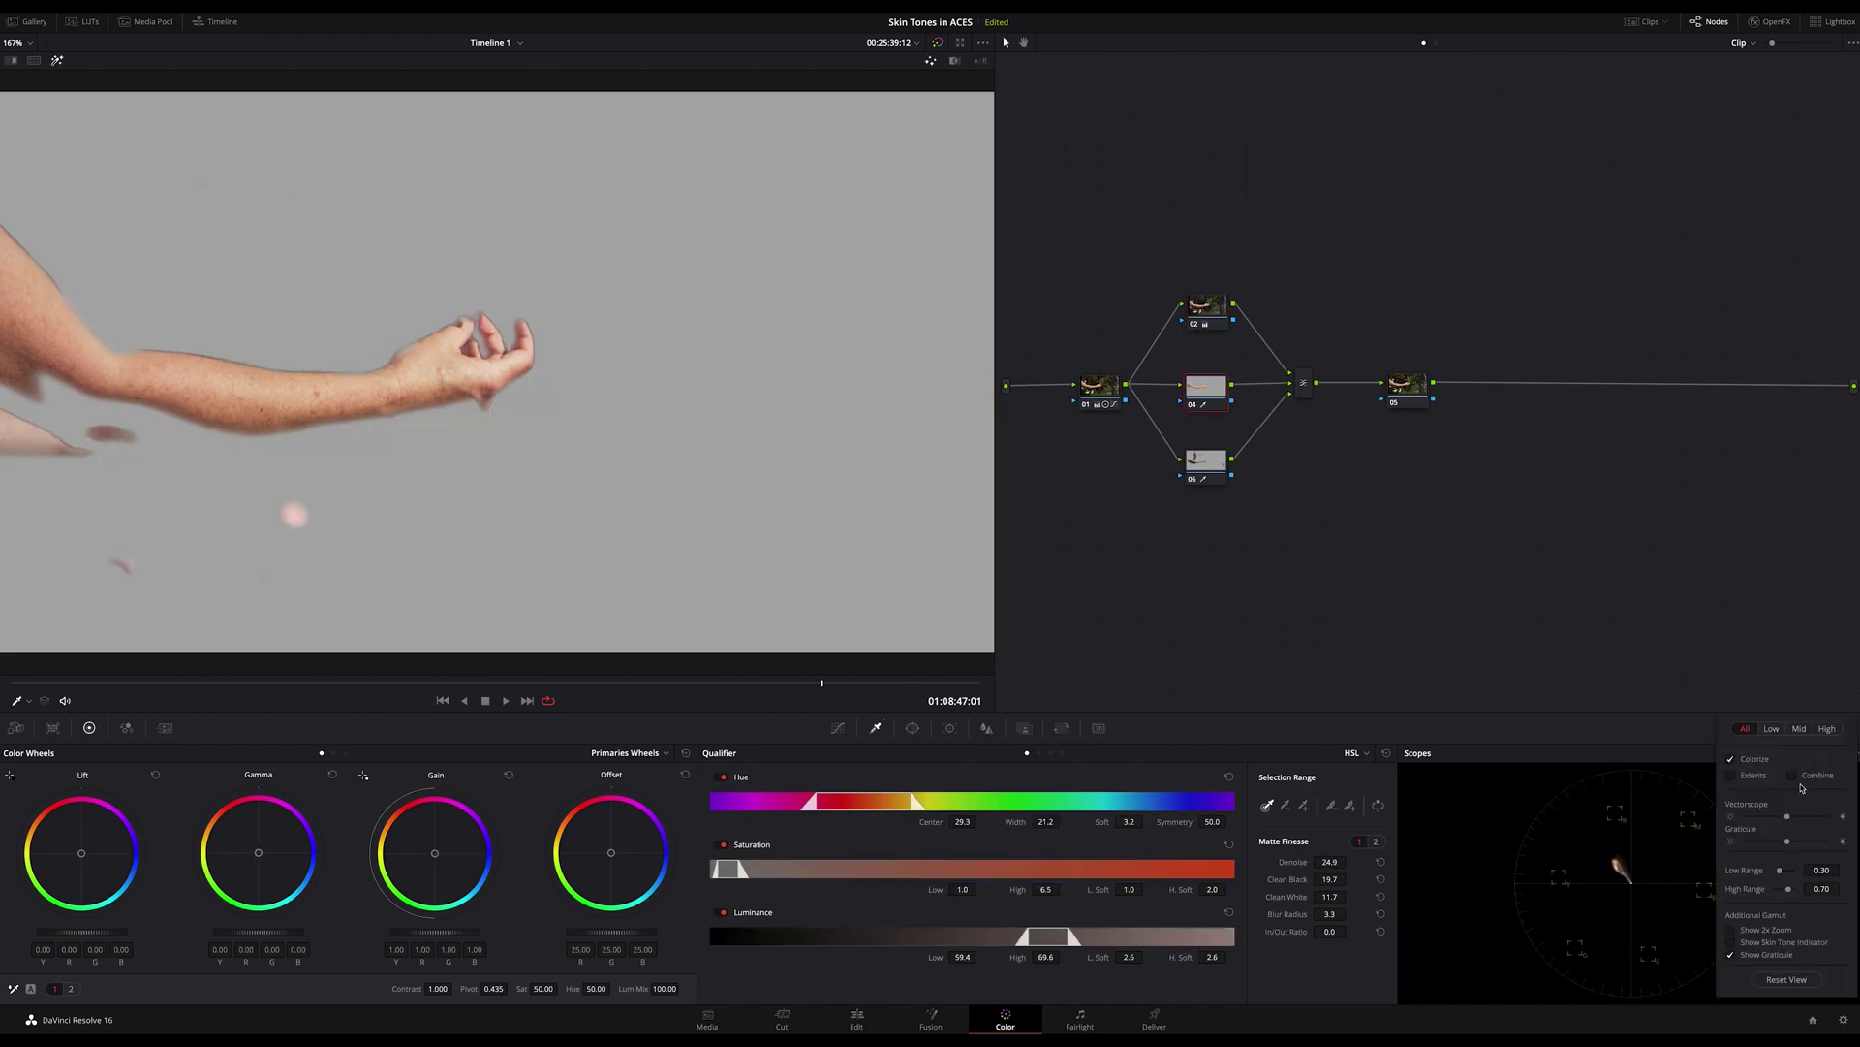
click(1730, 941)
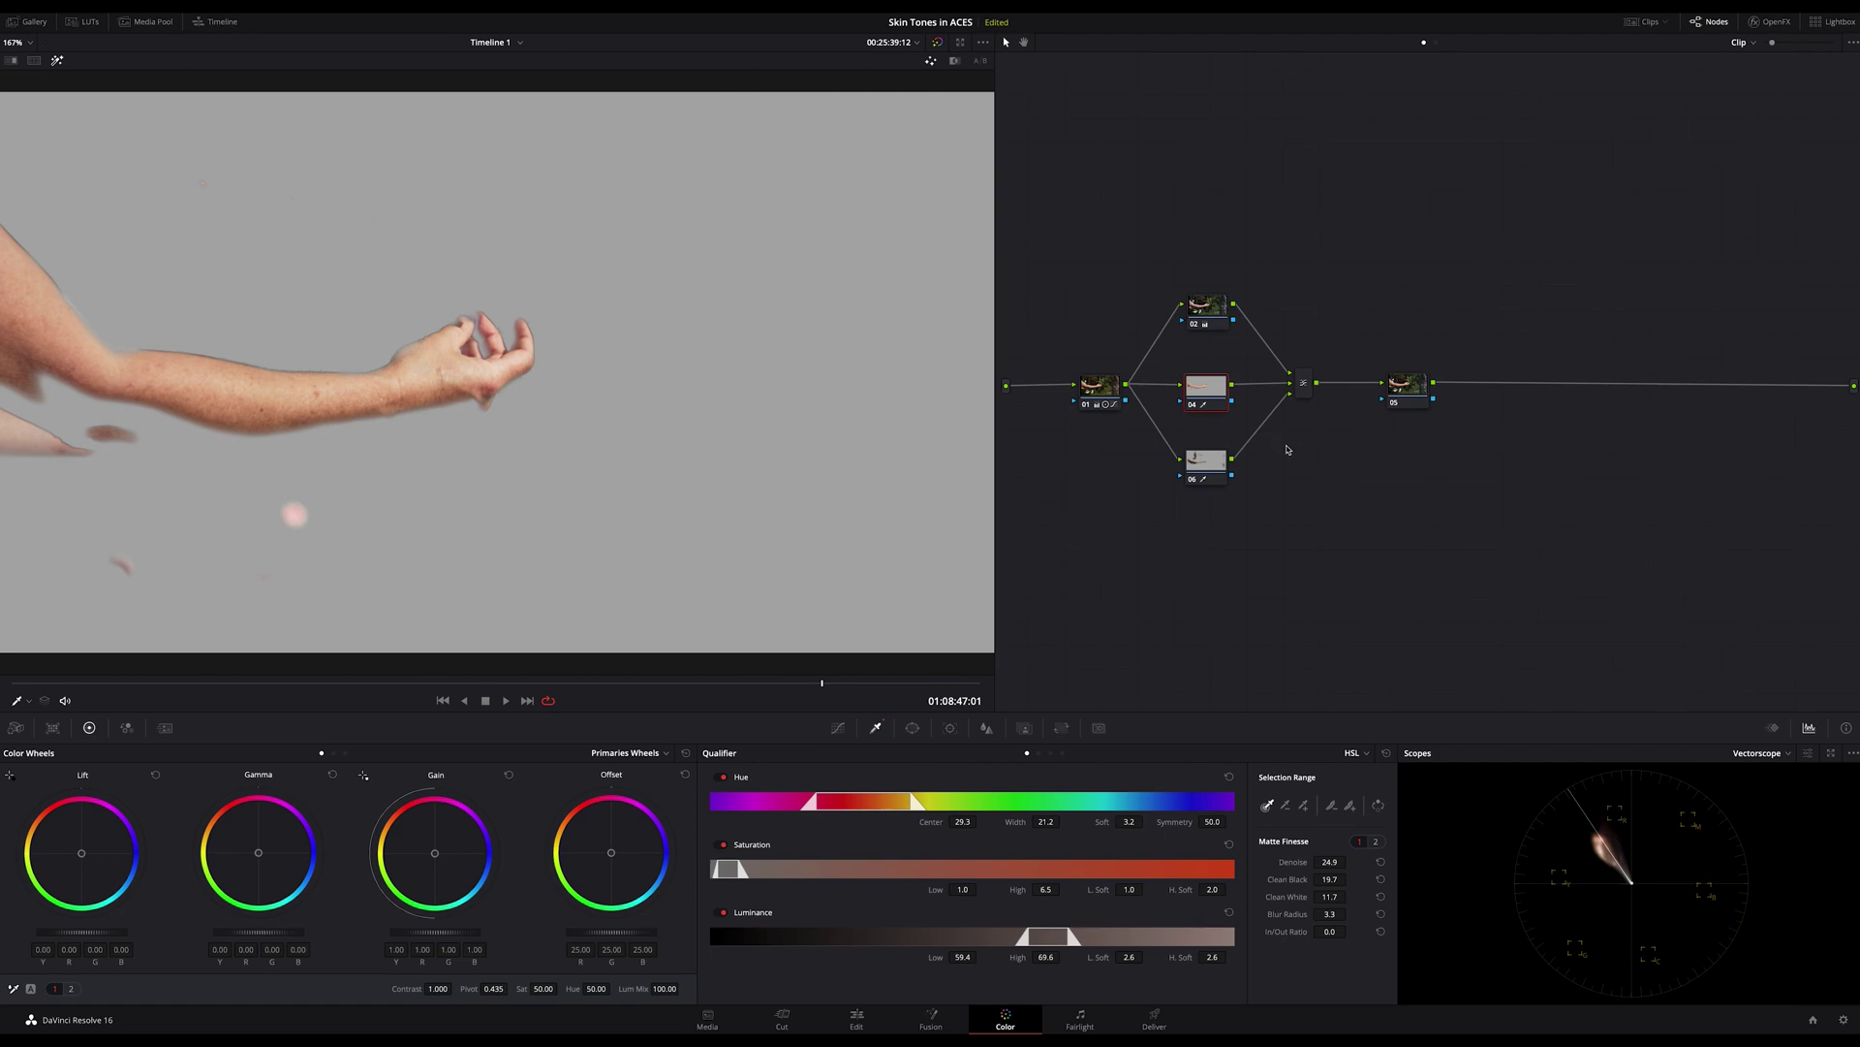
- Toggle between node 04 and node 06 to compare their skin keys, ending on node 06
click(1204, 460)
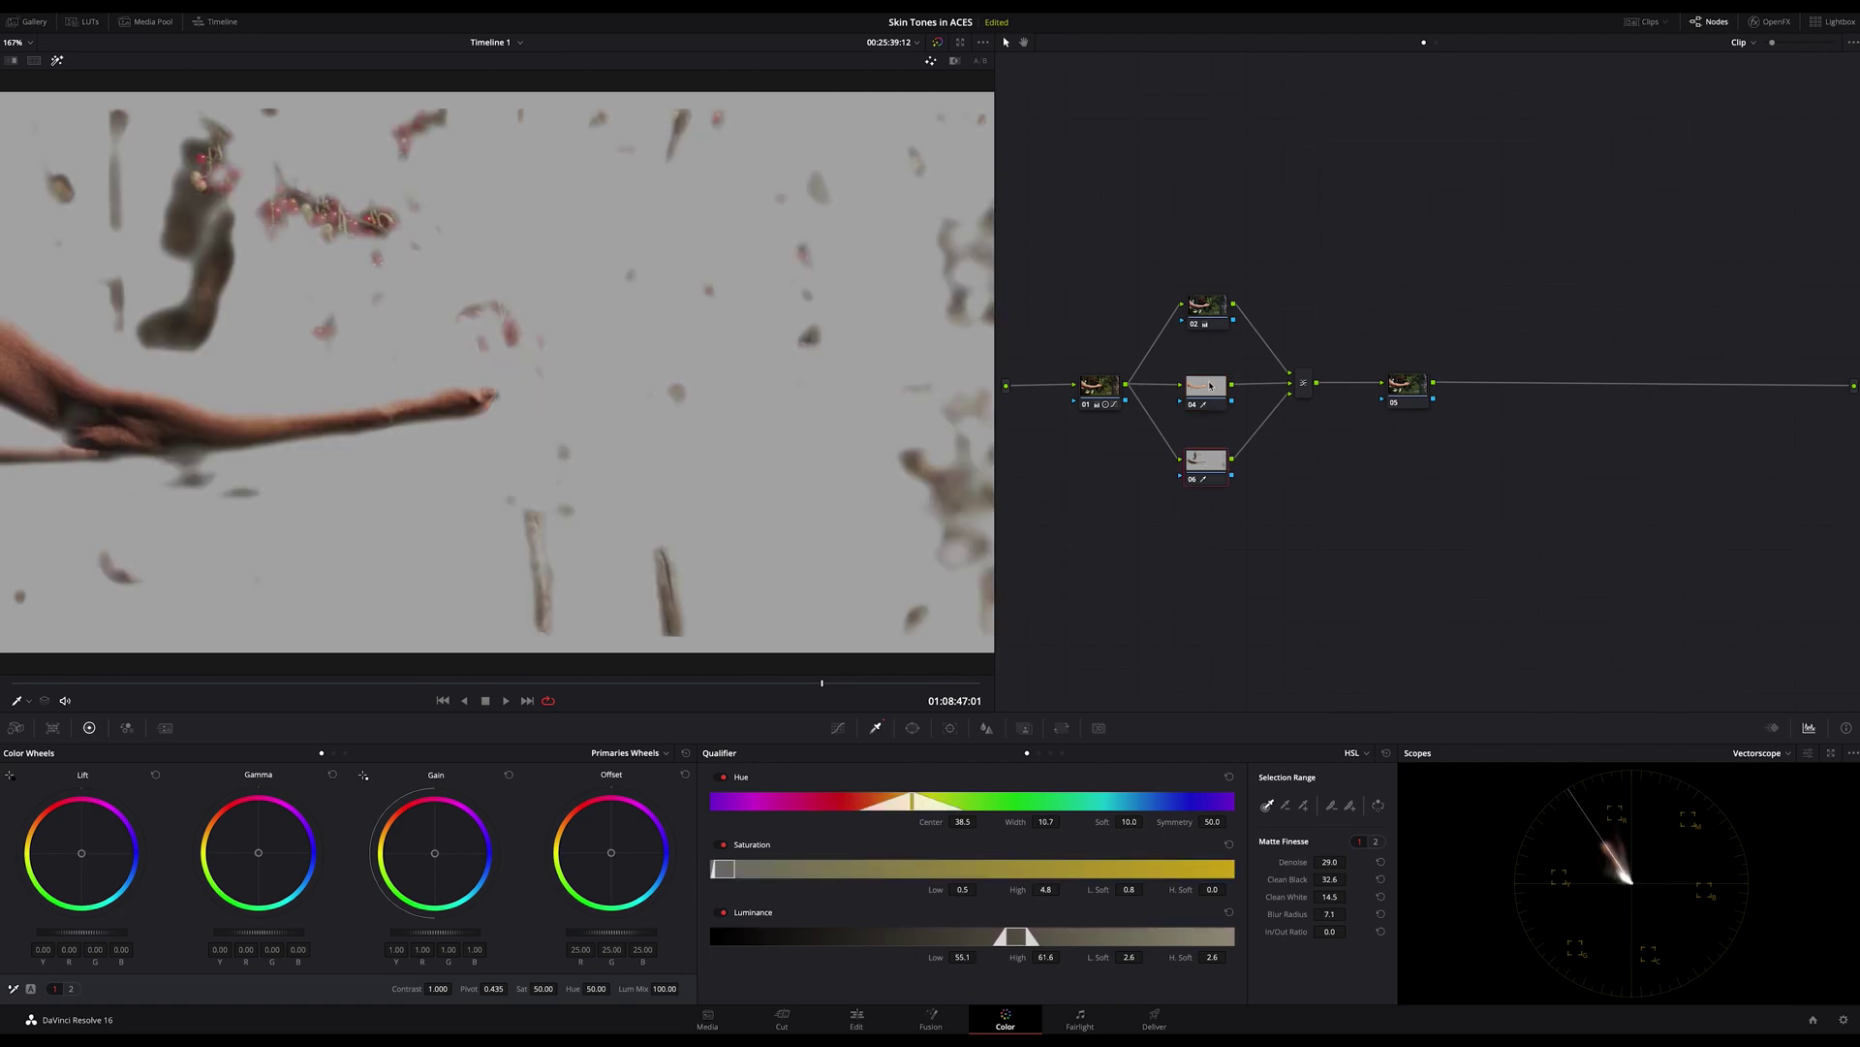
click(1209, 385)
click(1203, 461)
key(alt+shift+semicolon)
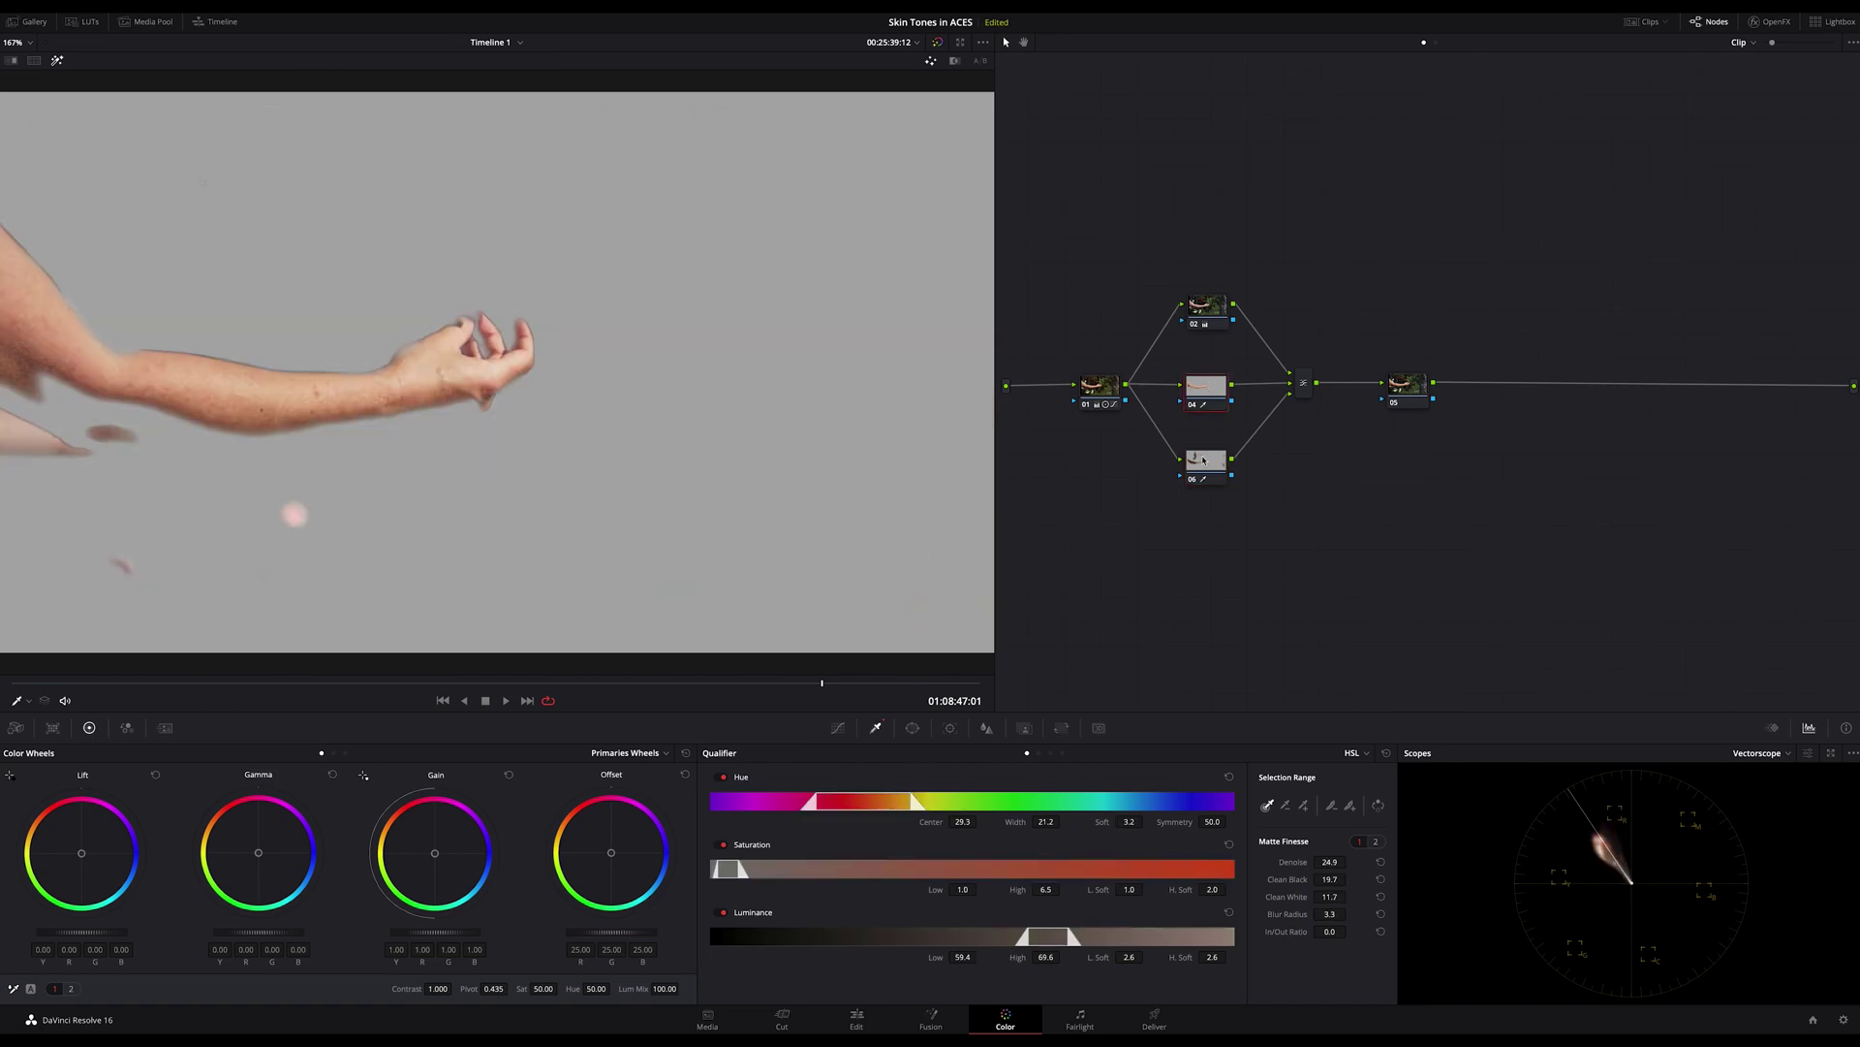
click(1204, 460)
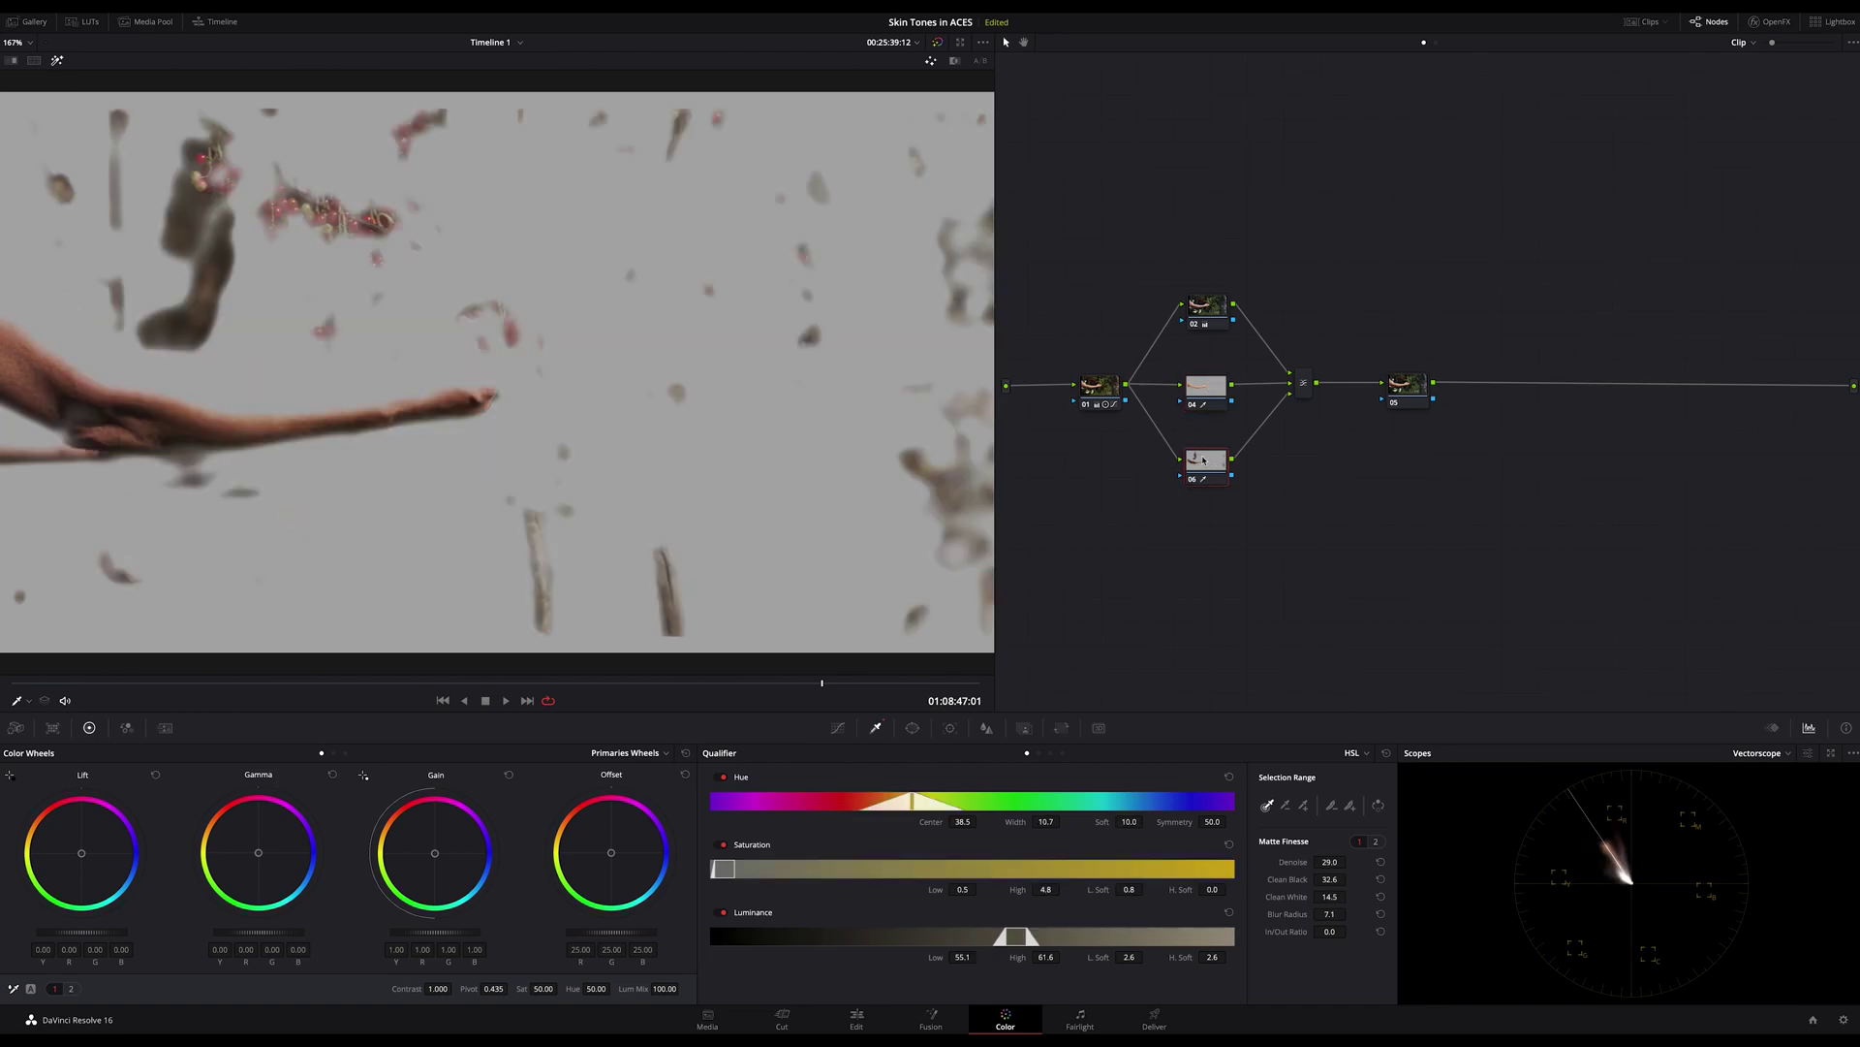
click(1211, 396)
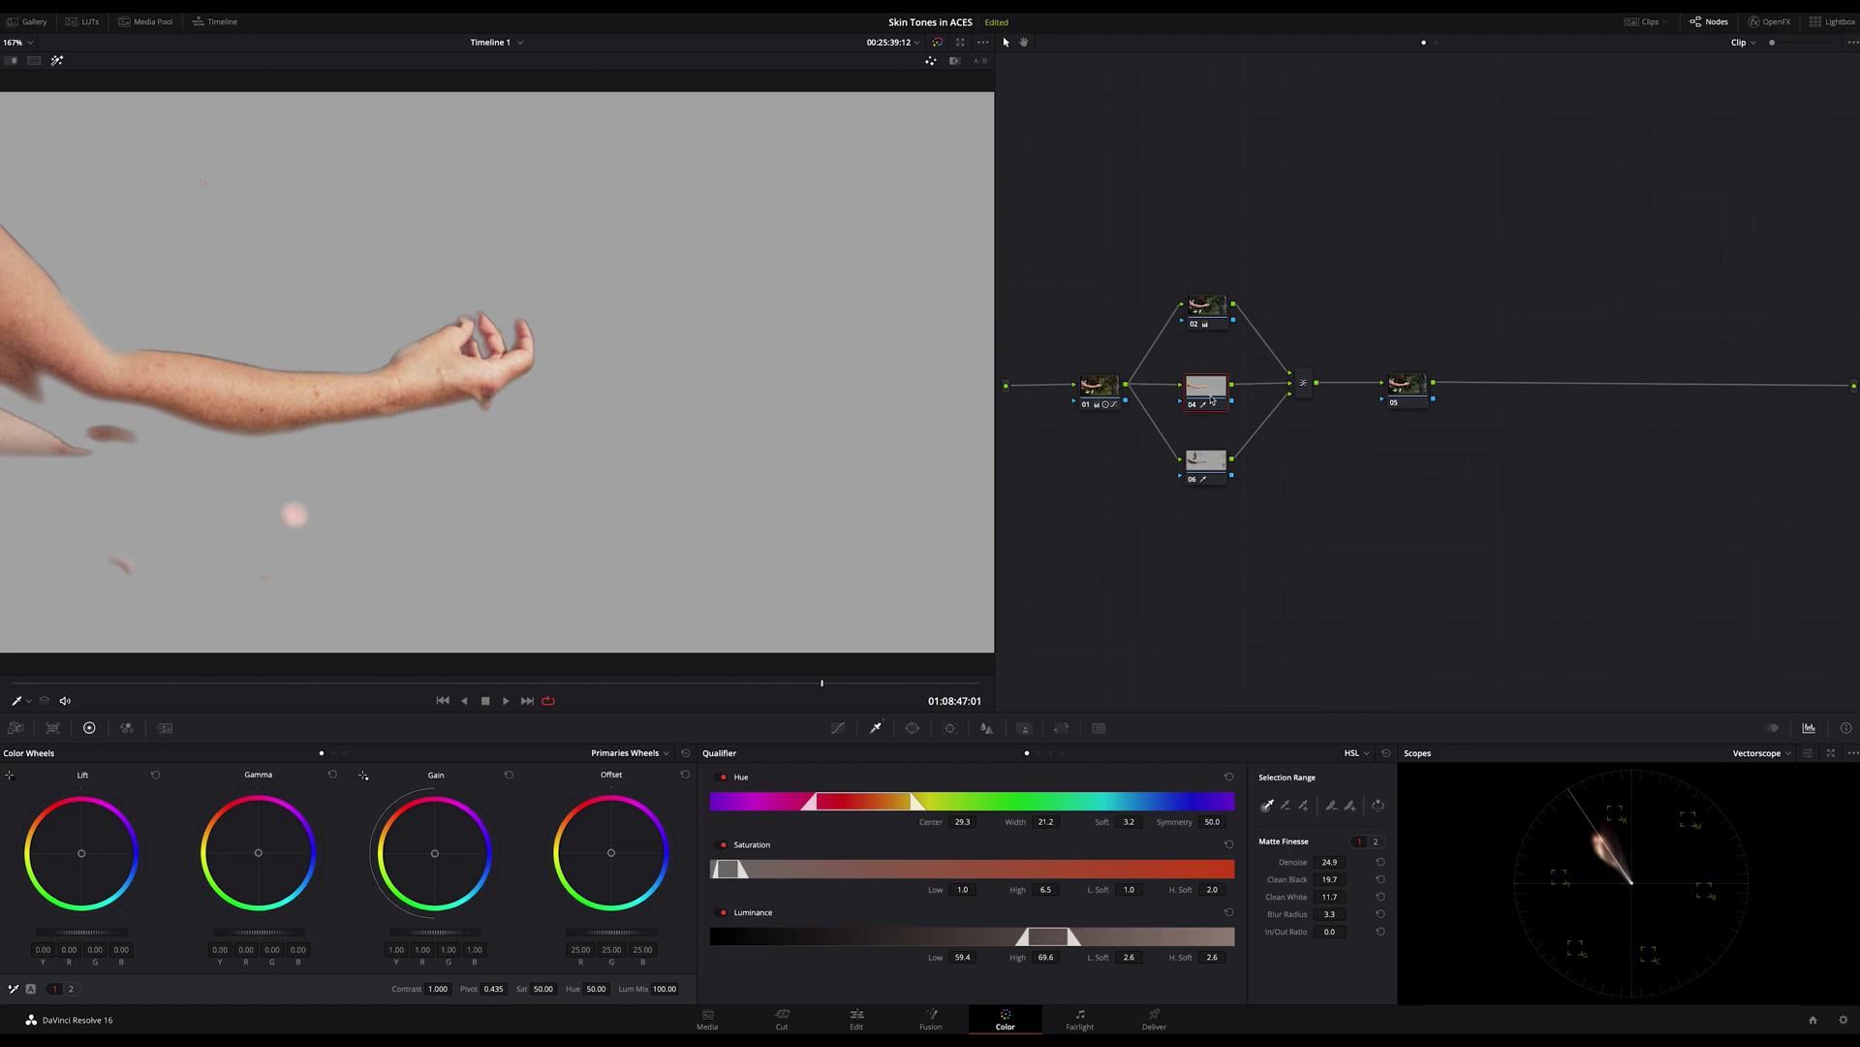
click(1206, 460)
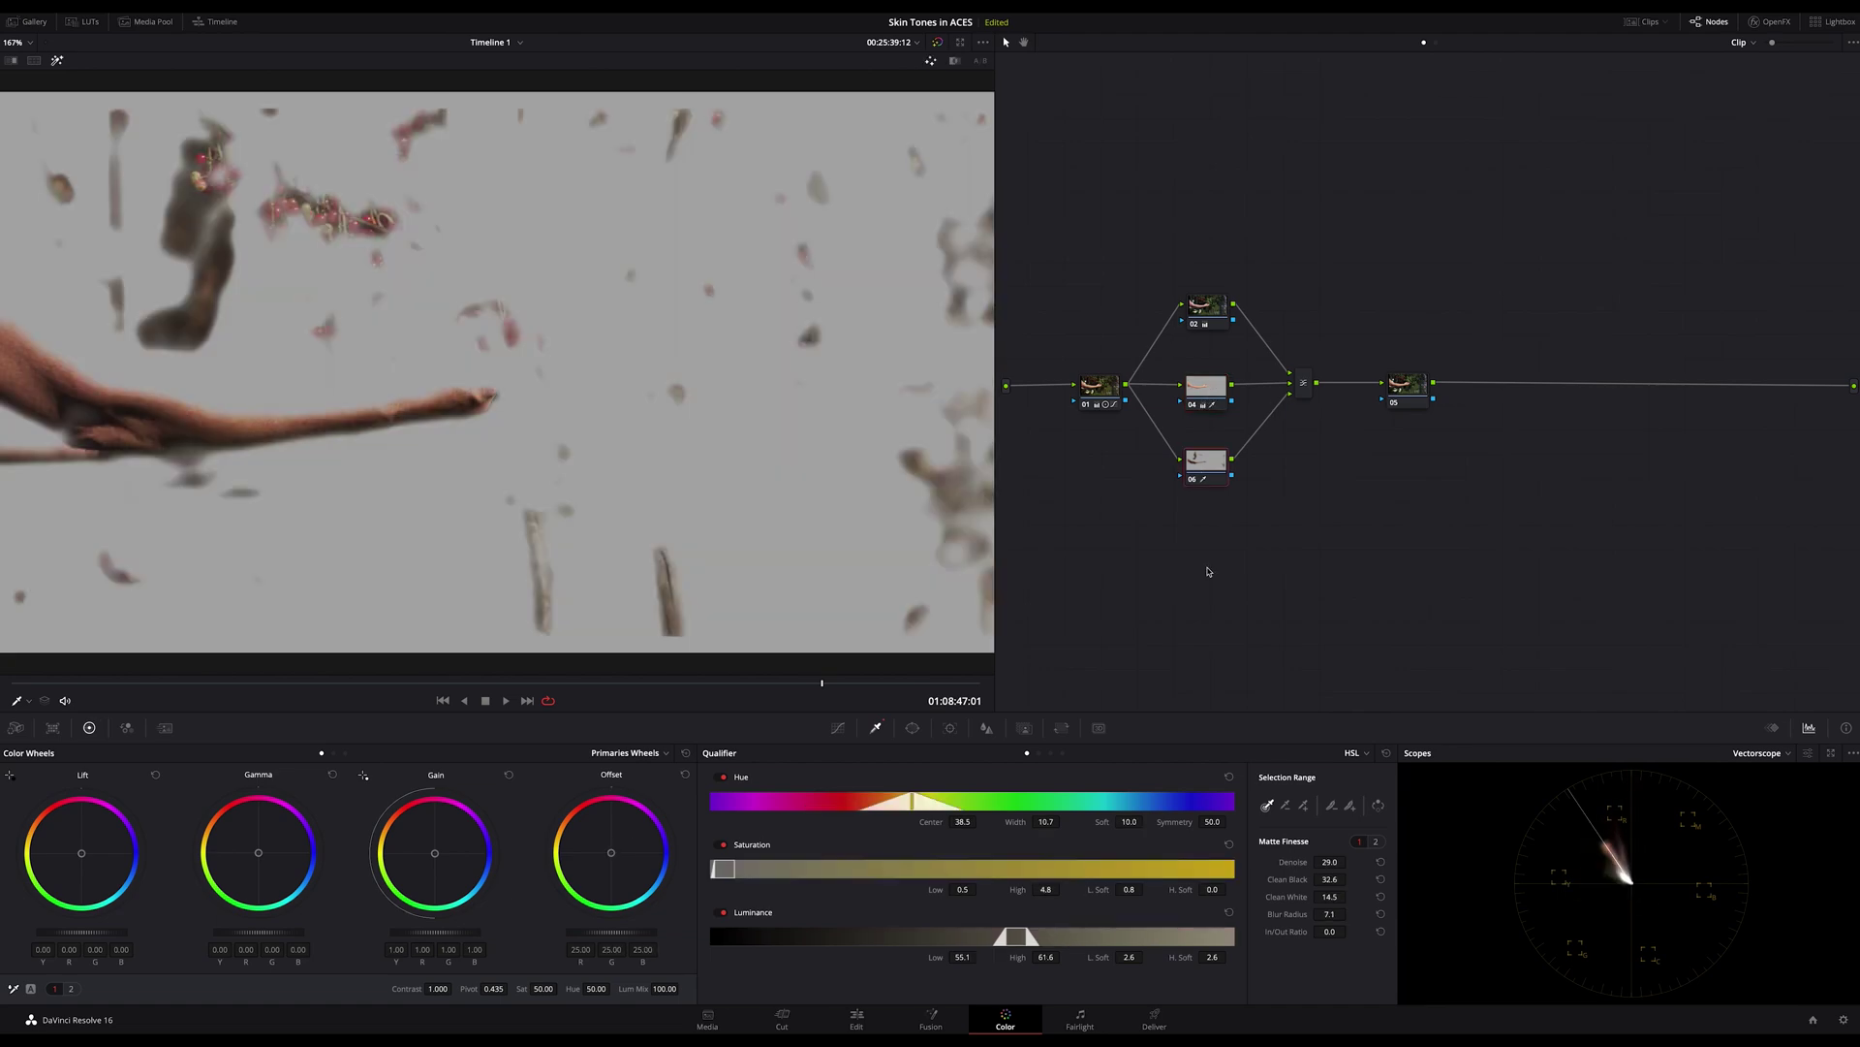
- Nudge node 06's Offset colour balance, then view node 04's key isolated in Highlight mode
drag(611, 856, 612, 854)
key(shift+h)
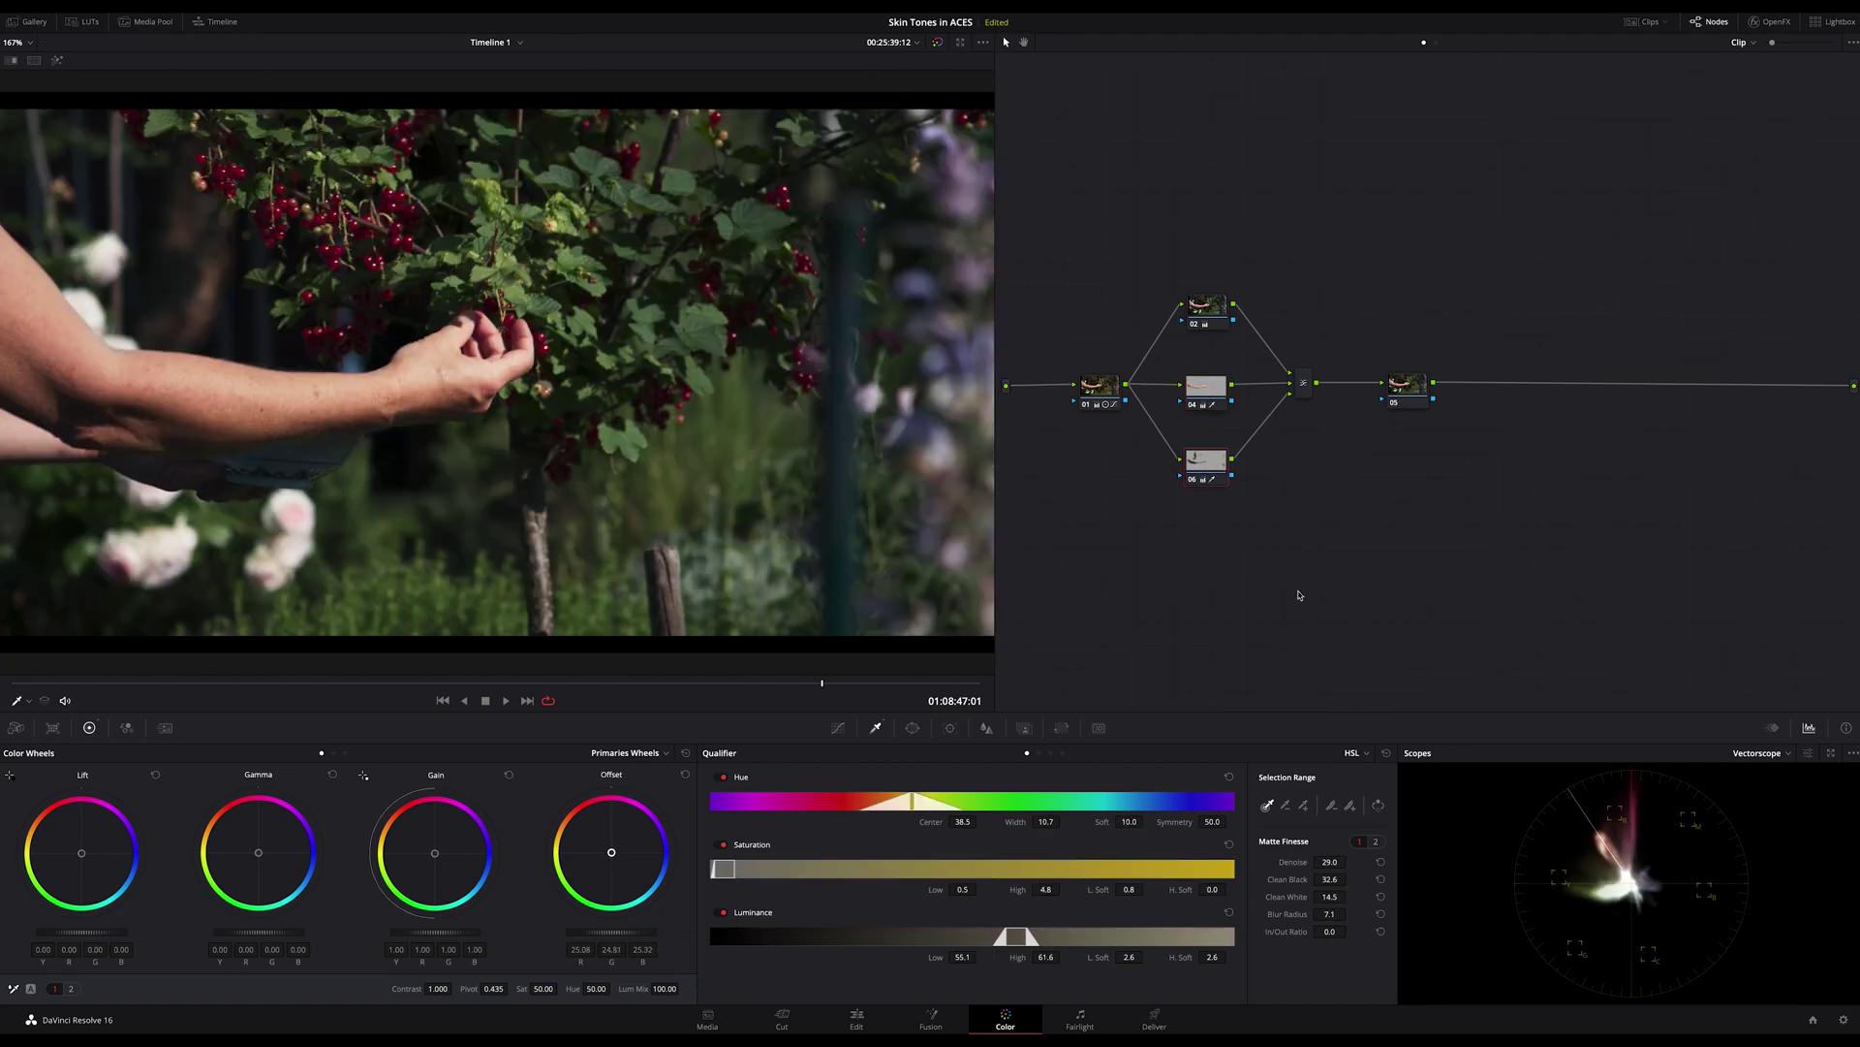
click(1209, 386)
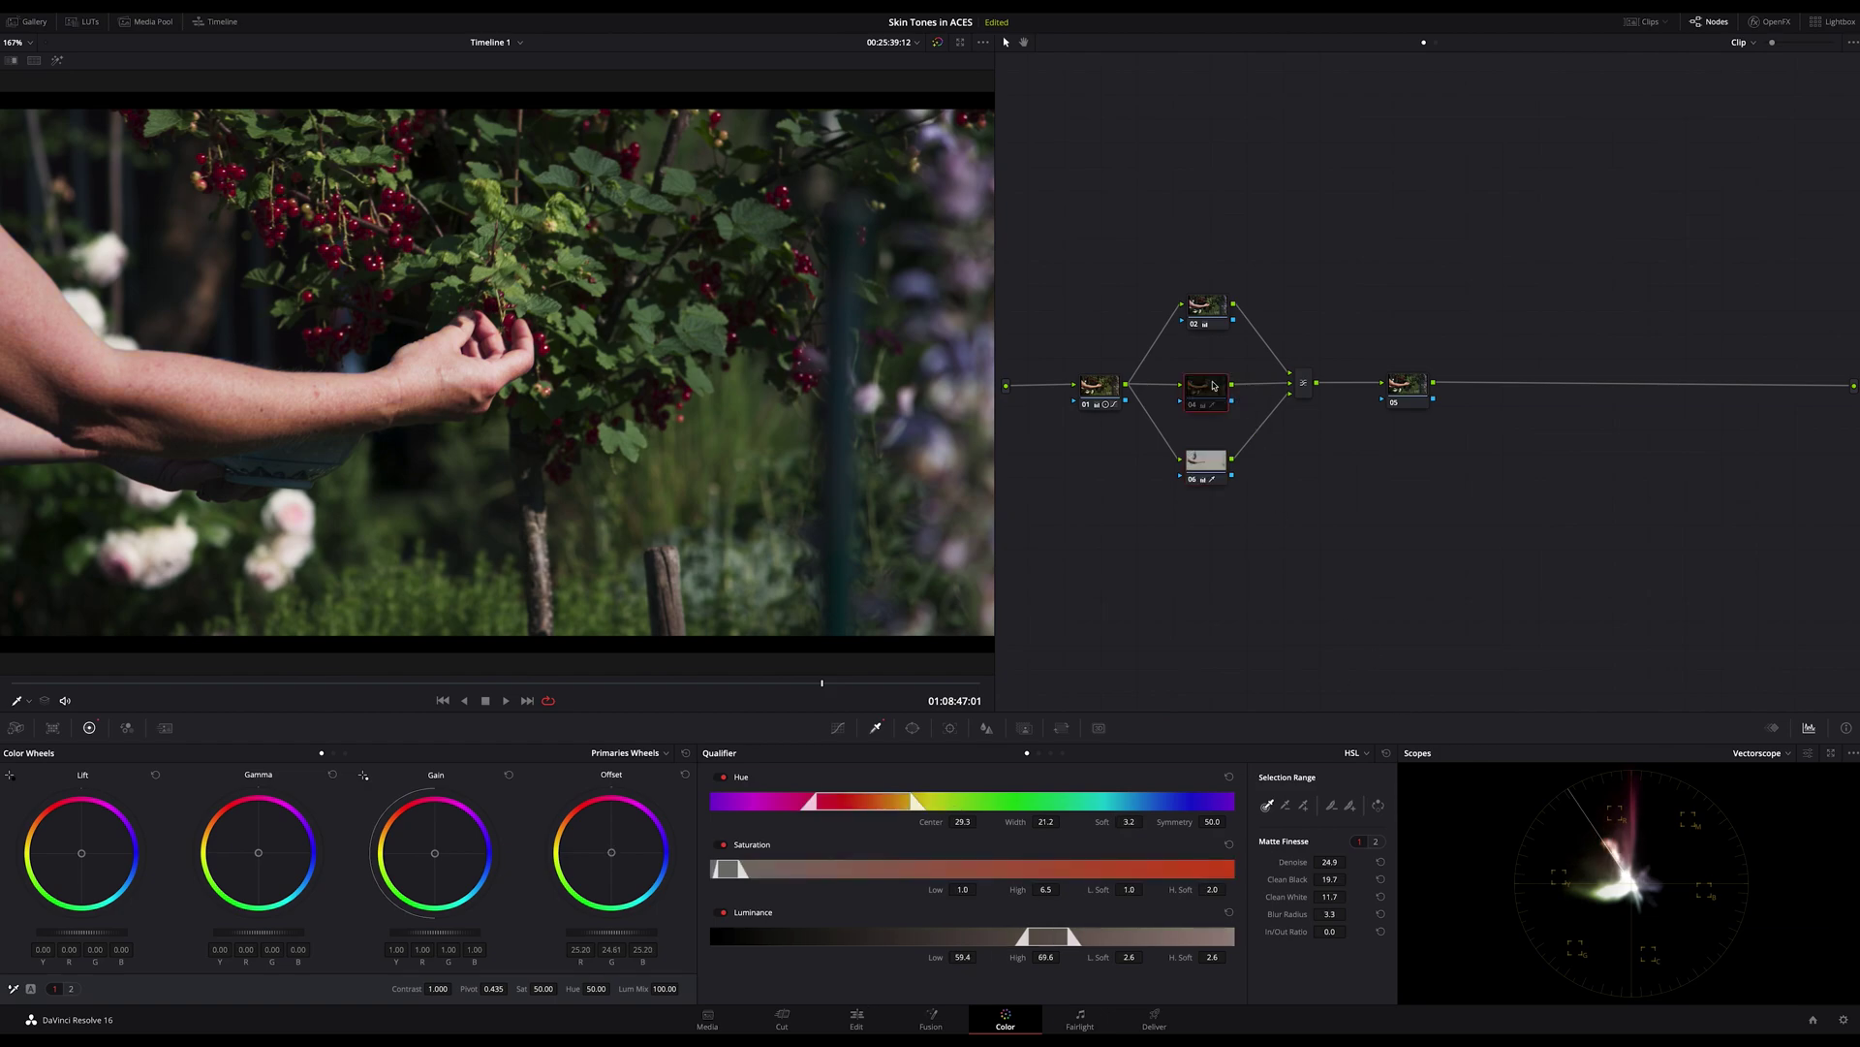
key(shift+h)
key(shift+h)
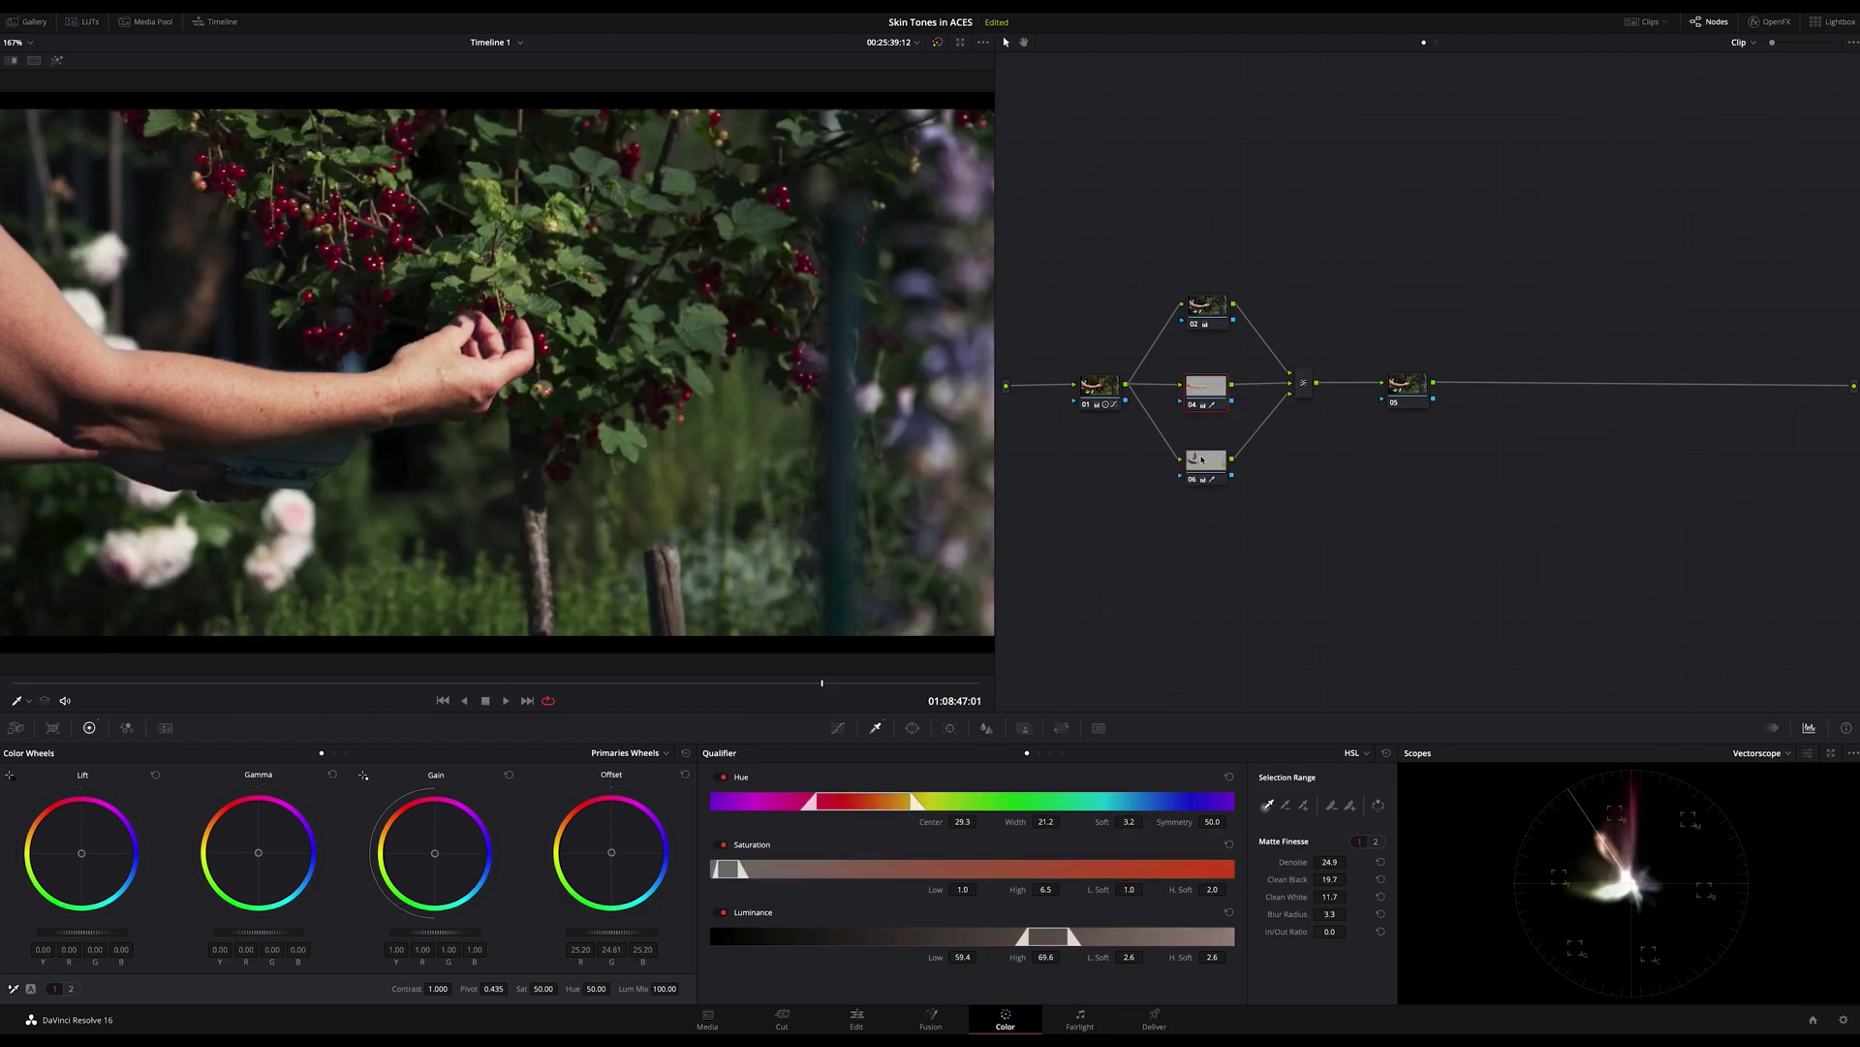